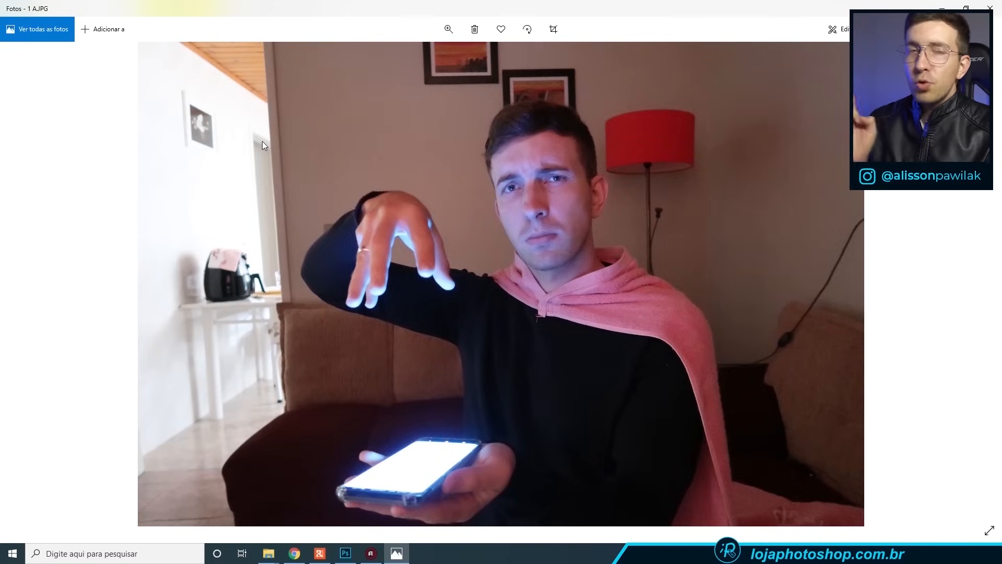
Step: Compare the source photos 1 A and 1 B with the finished composite 1 C, and close the image viewer
key("Right")
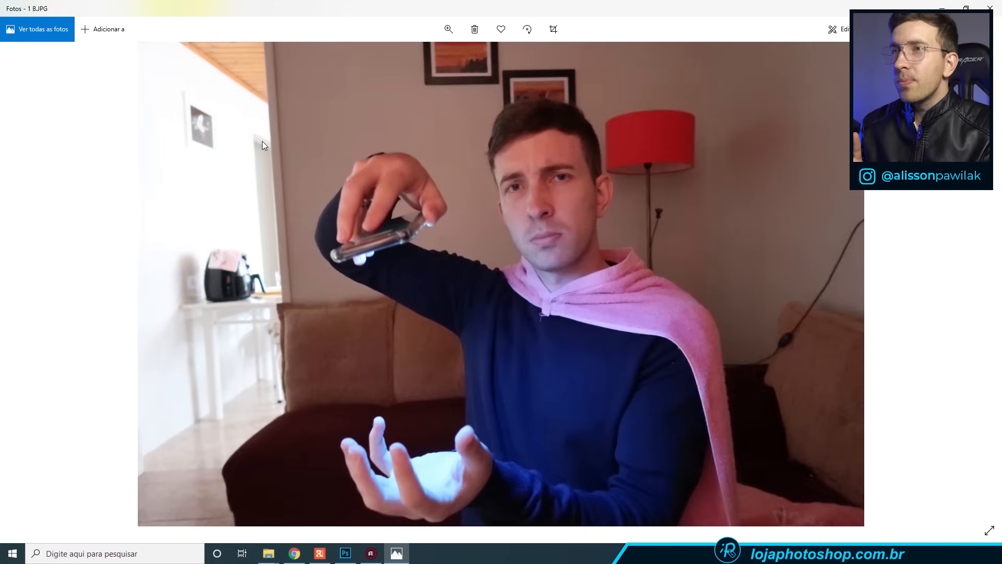
key("Right")
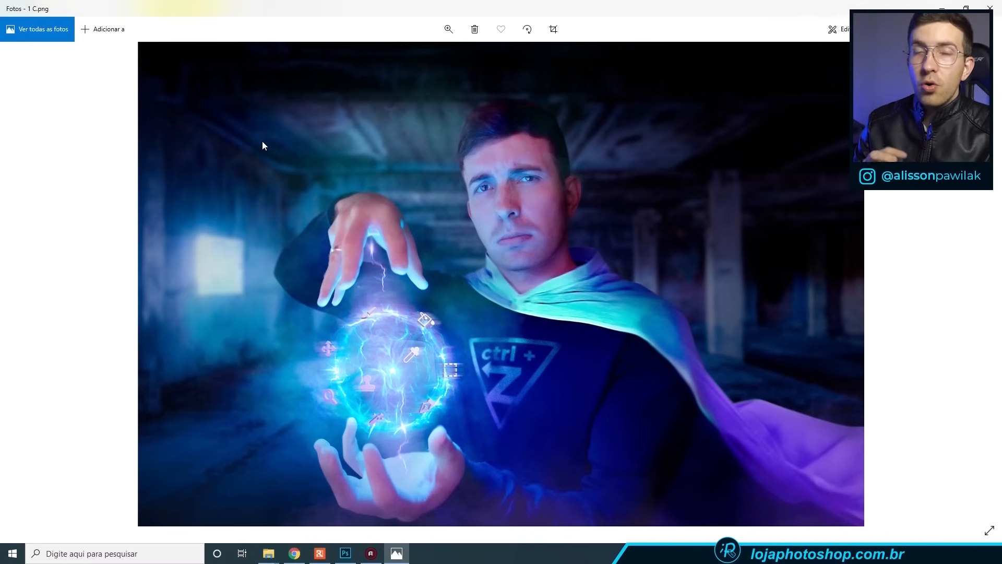
key("Left")
key("Right")
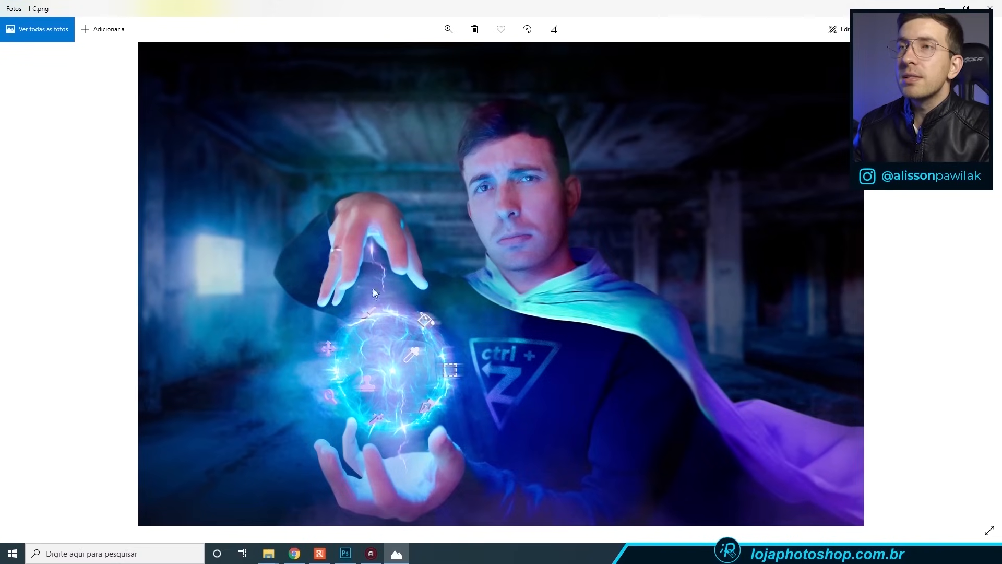
key("Left")
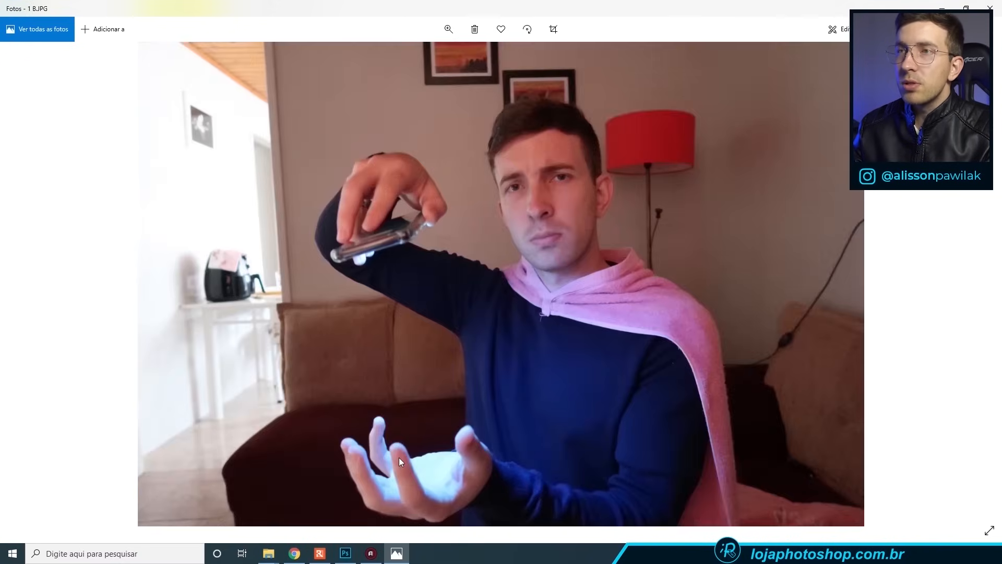
key("Left")
key("Right")
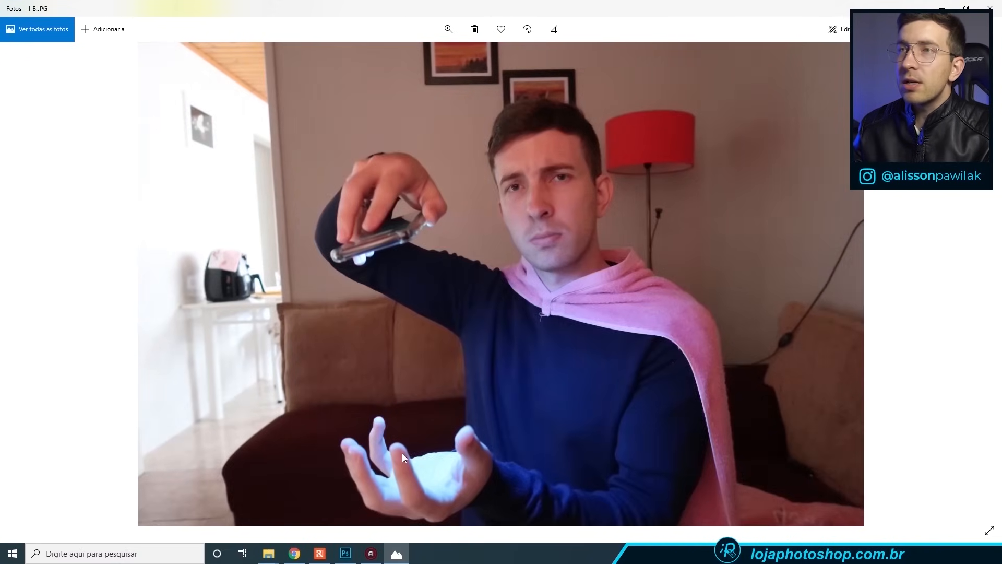
key("Left")
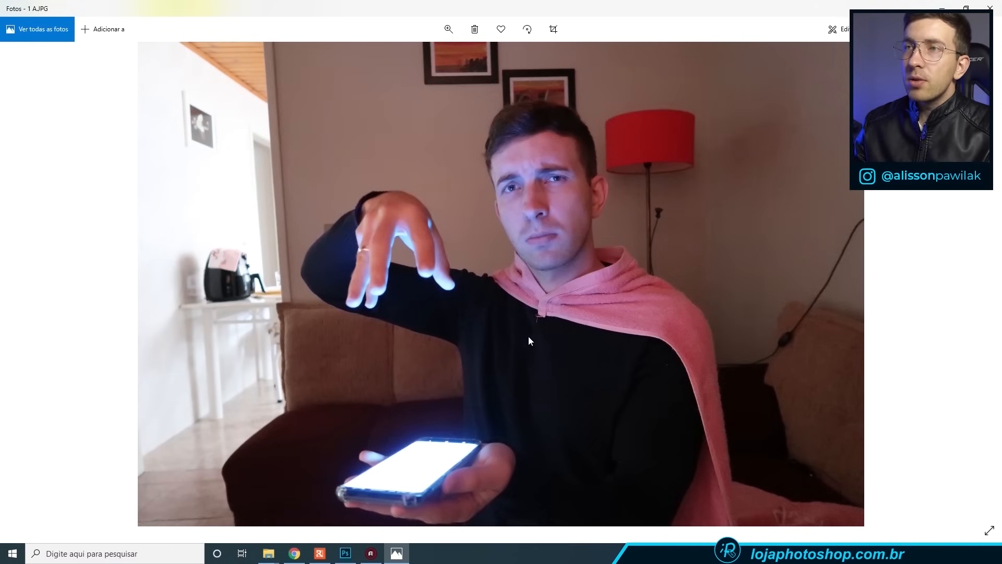
key("Right")
key("Left")
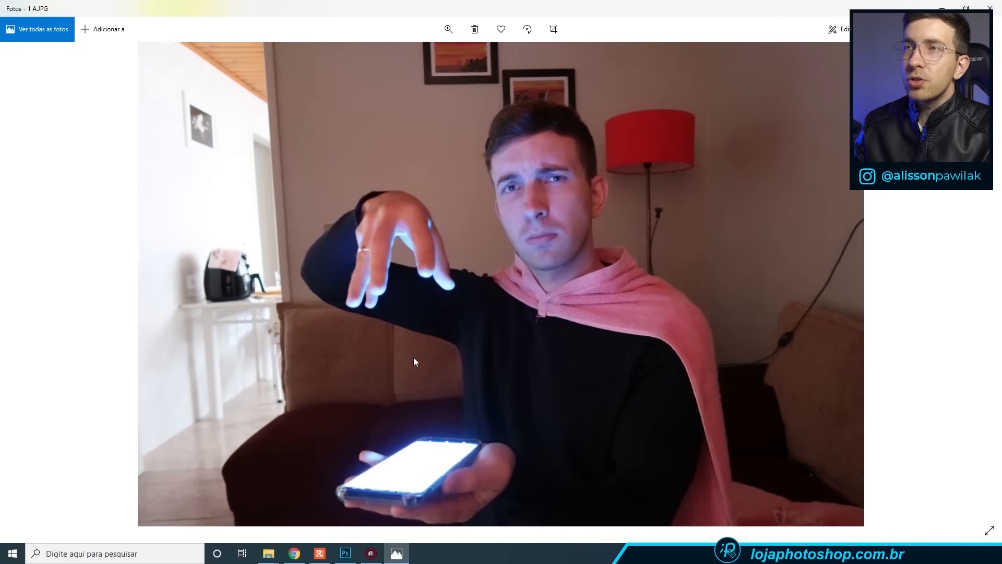
key("Right")
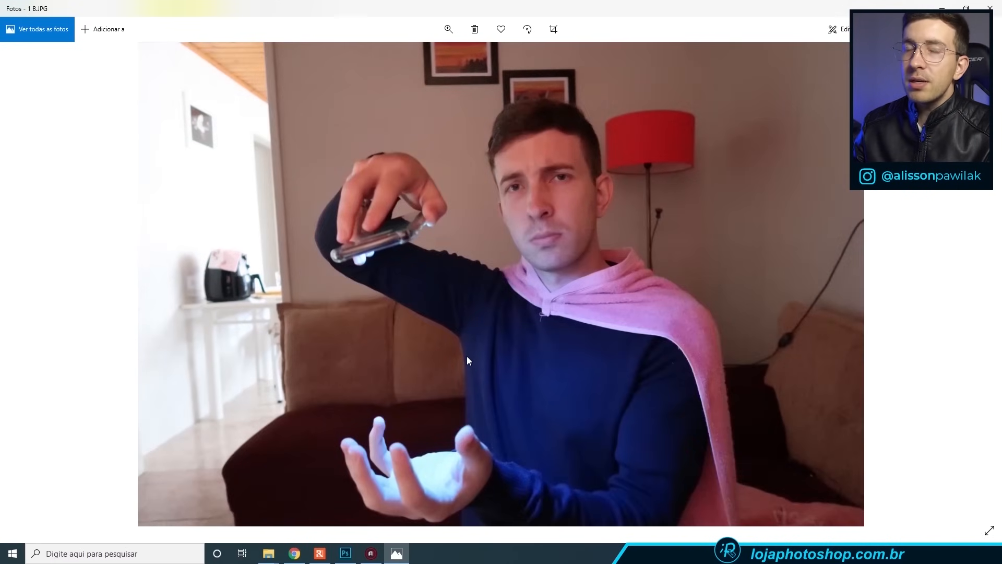
key("Escape")
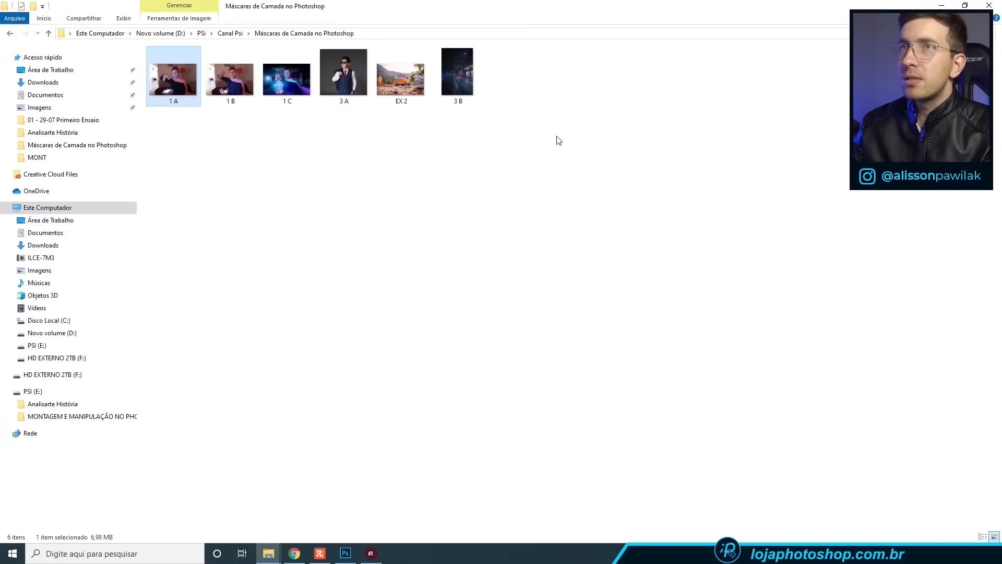
right_click(173, 74)
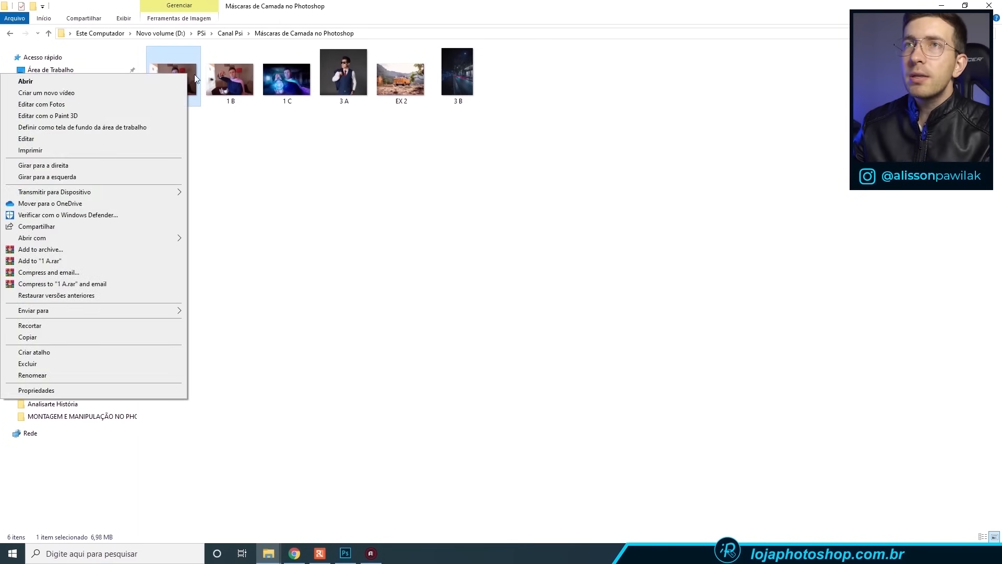
right_click(239, 74)
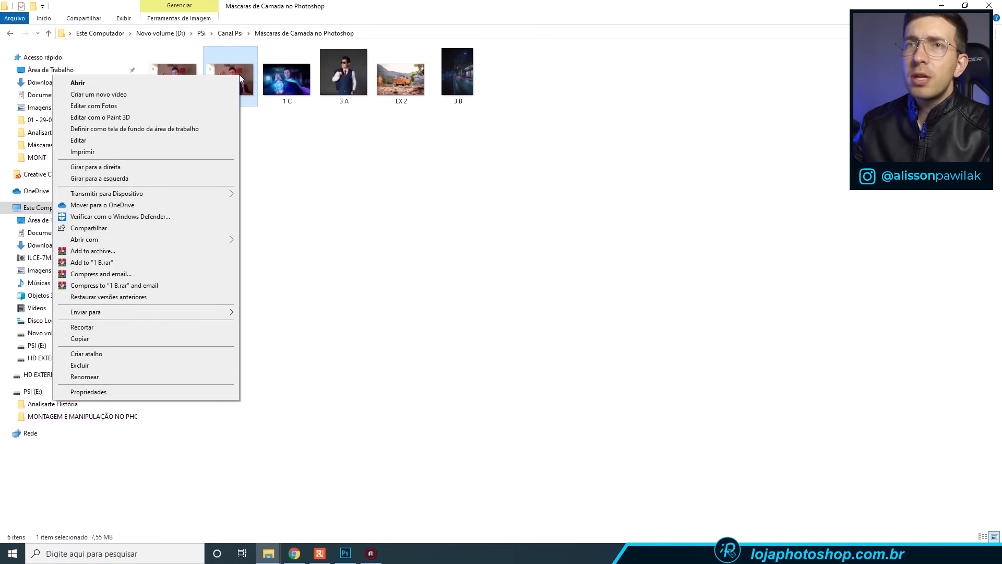
right_click(186, 67)
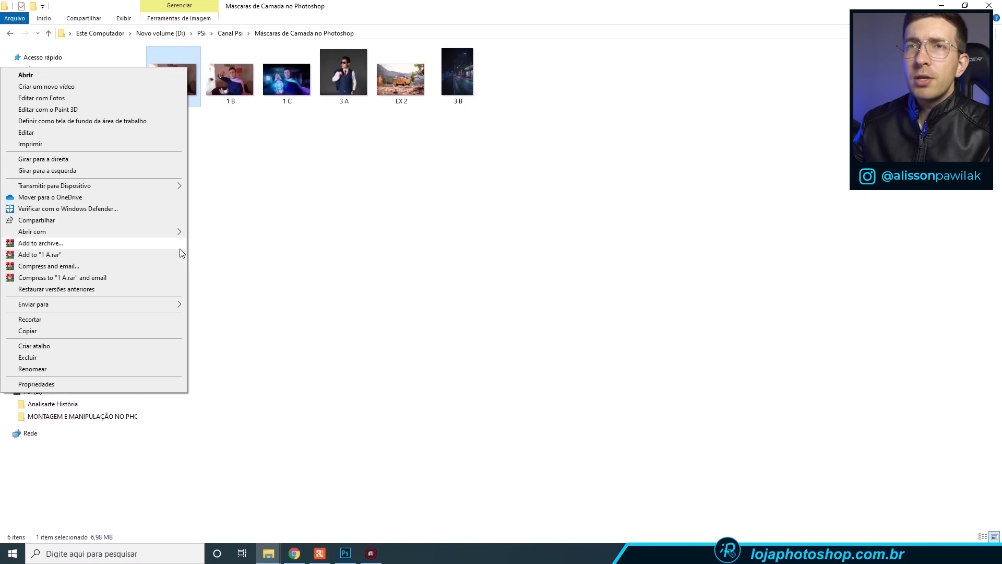
mouse_move(177, 235)
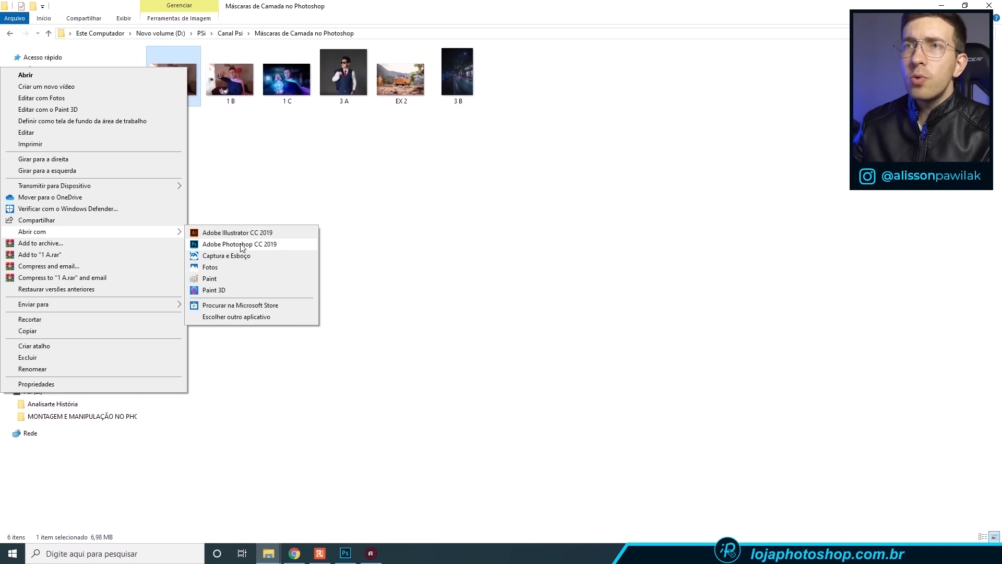
left_click(444, 365)
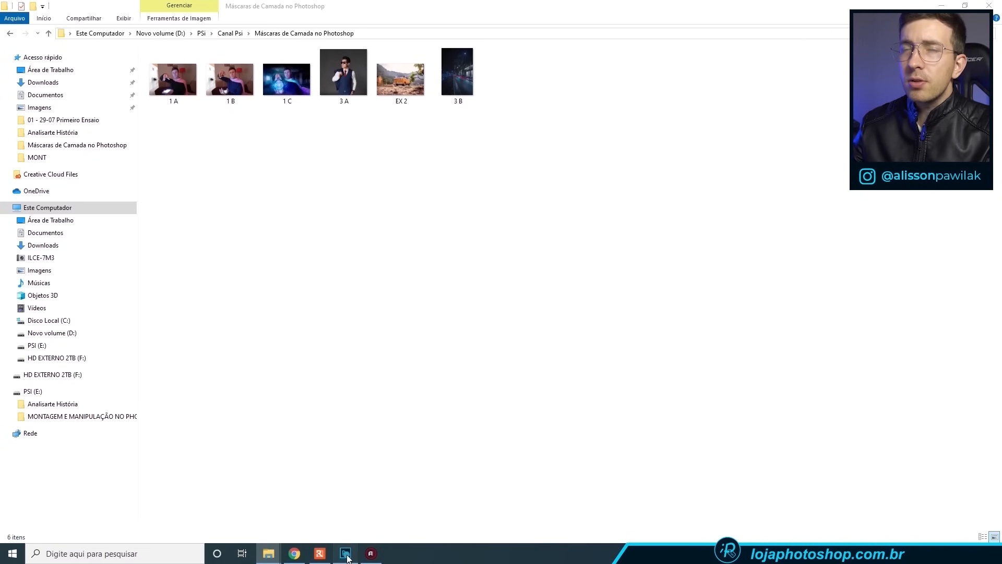
left_click(345, 553)
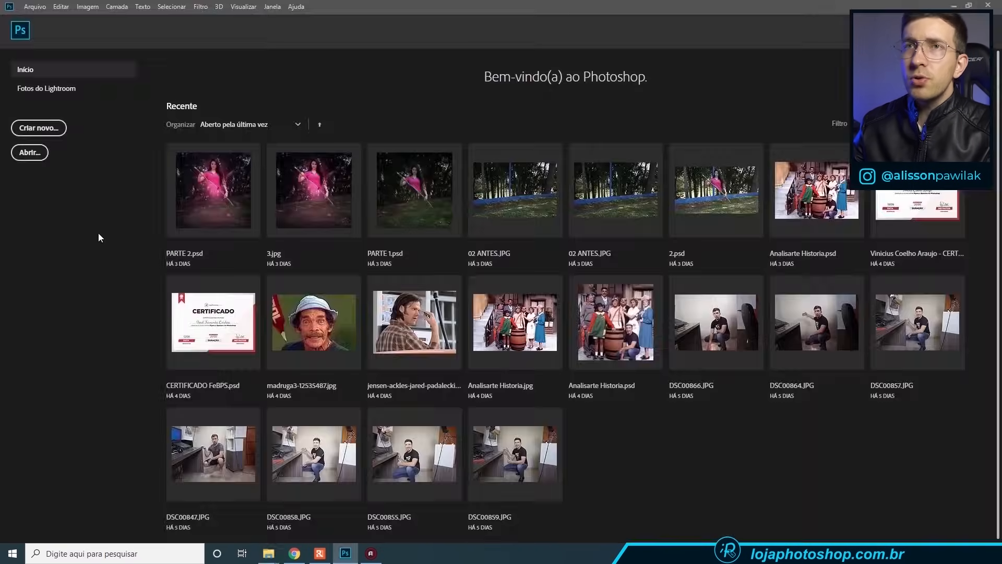
Step: Open the photo 1 A from the Máscaras de Camada no Photoshop folder in Adobe Photoshop CC 2019
left_click(278, 538)
right_click(140, 76)
mouse_move(148, 240)
left_click(211, 252)
key("Return")
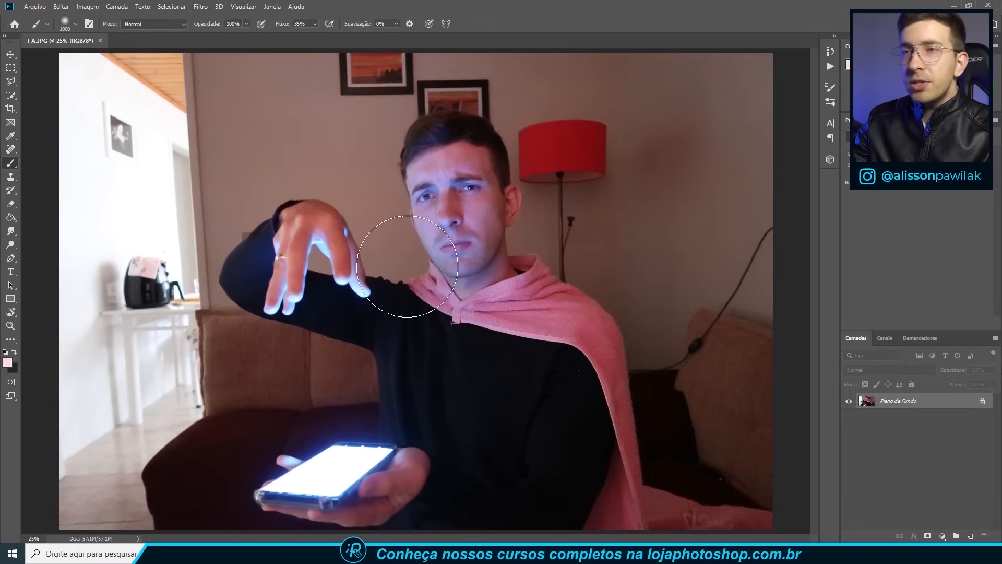
Step: Place the photo 1 B from the folder as a new layer above photo 1 A, keeping it at 100% scale
left_click(35, 6)
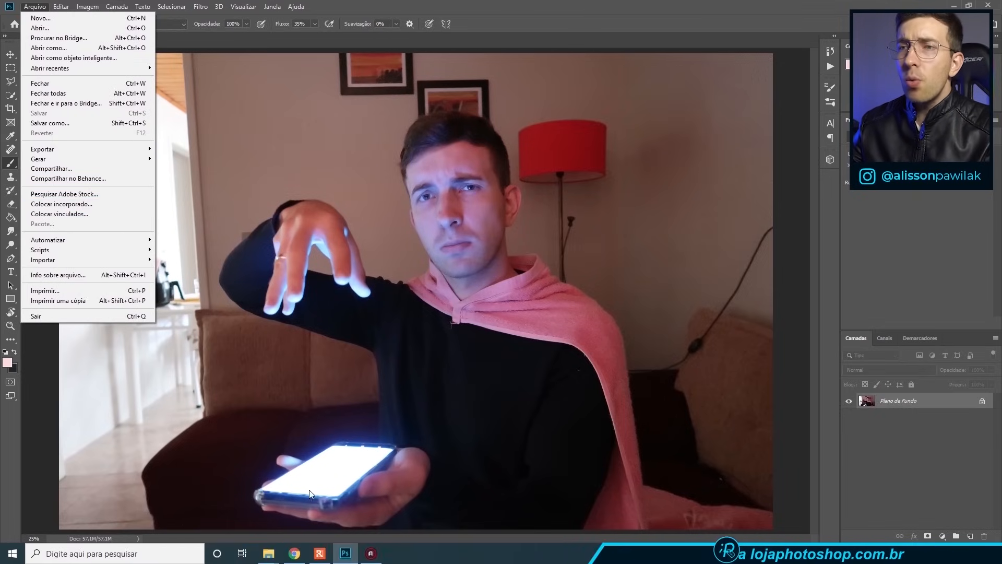
left_click(268, 553)
left_click(290, 536)
left_click_drag(231, 86, 384, 424)
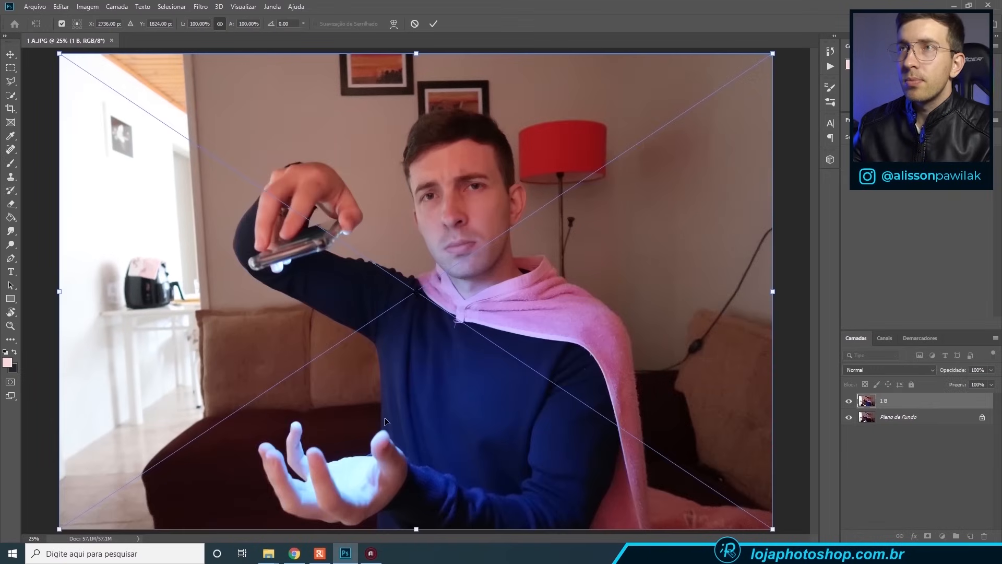
left_click(434, 24)
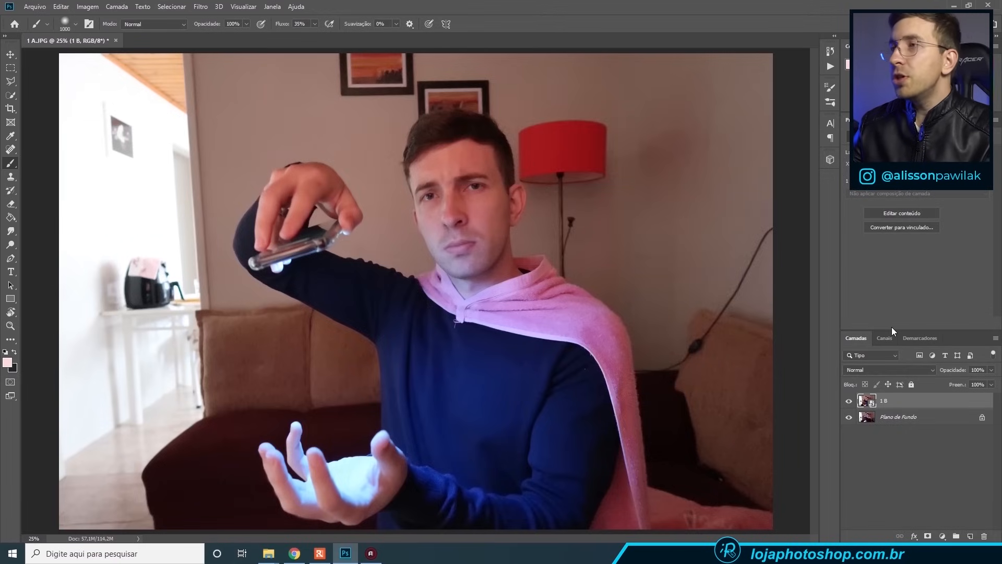
Step: Add a white layer mask to the 1 B layer and toggle the layer's visibility to compare both photos
left_click(928, 536)
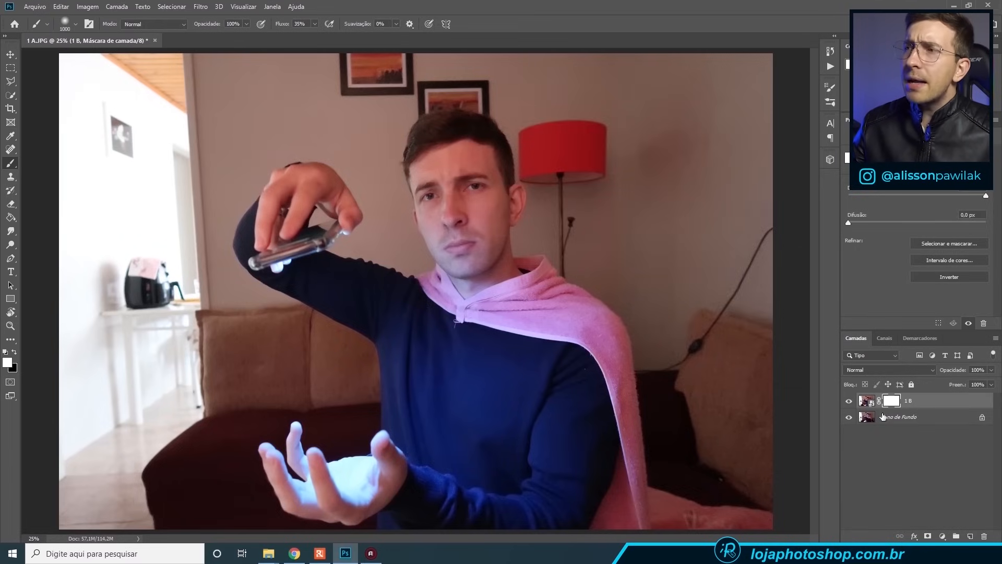
left_click(848, 401)
left_click(848, 400)
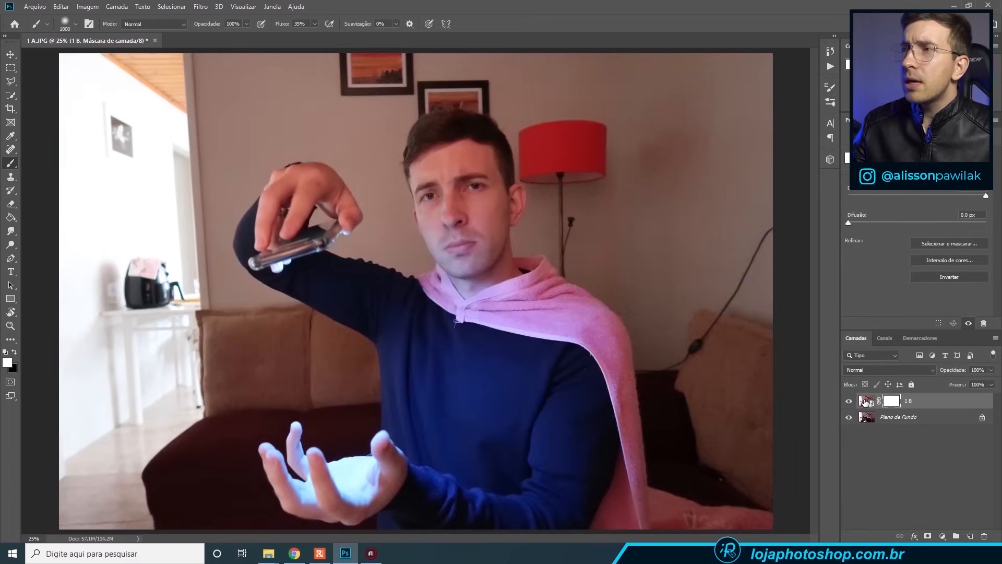
left_click(848, 400)
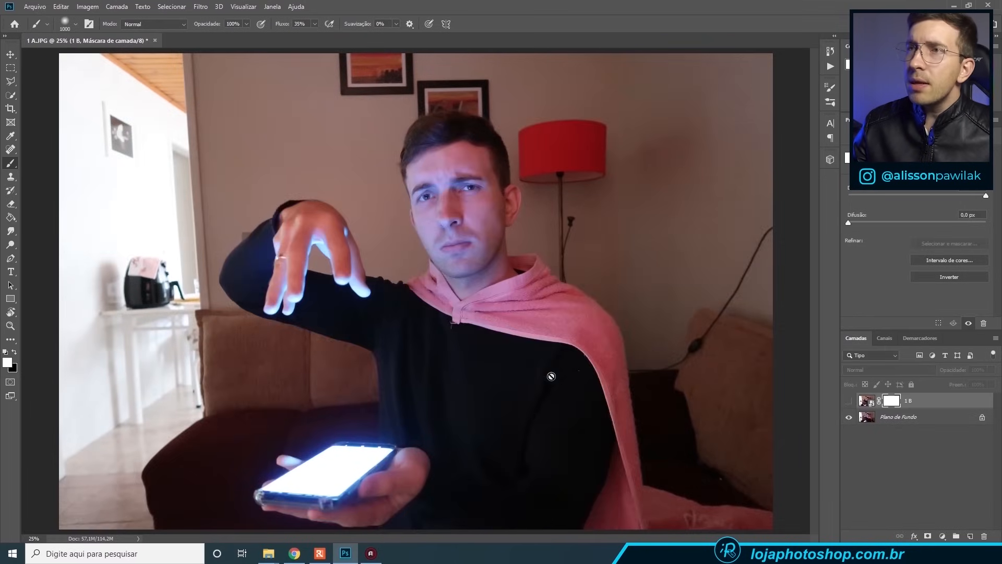
left_click(848, 401)
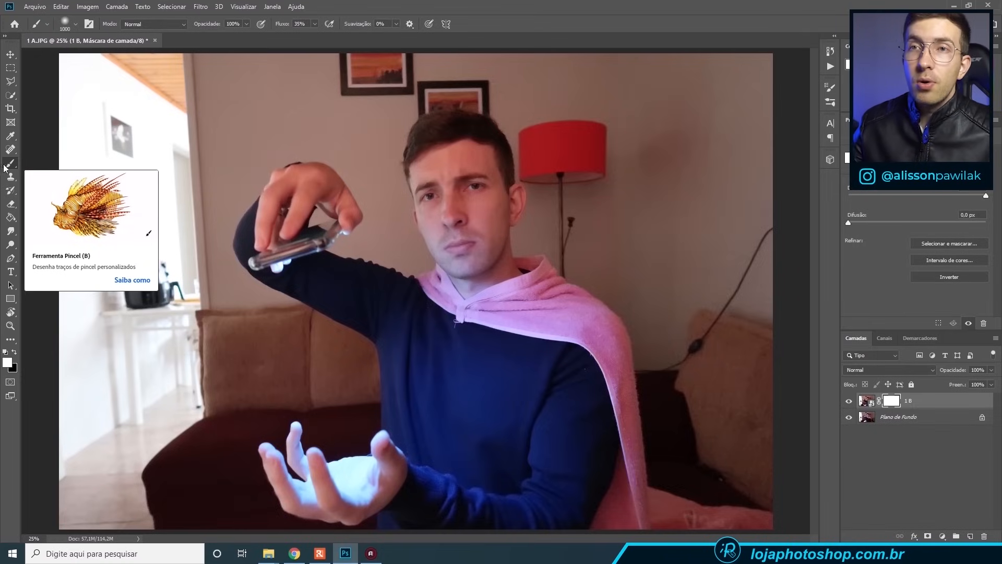
Step: Set the foreground color to black (000000) with white as the background color, and activate the Brush tool
key("x")
left_click(14, 353)
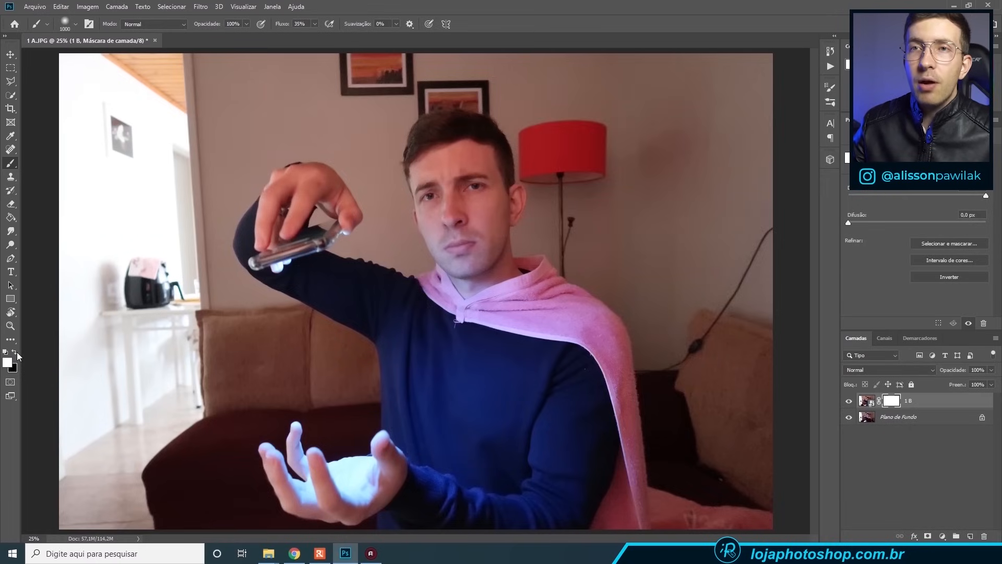
left_click(16, 353)
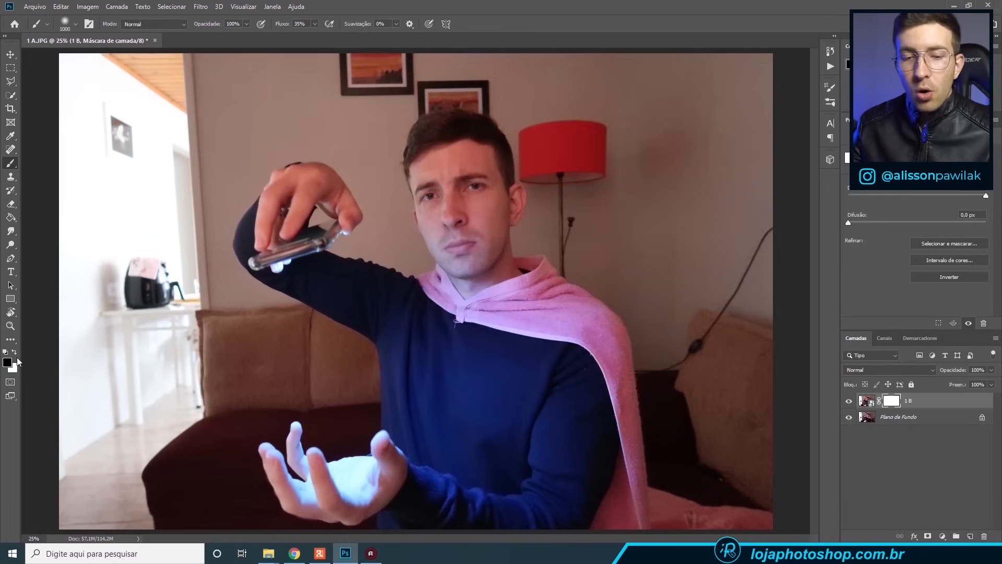
key("x")
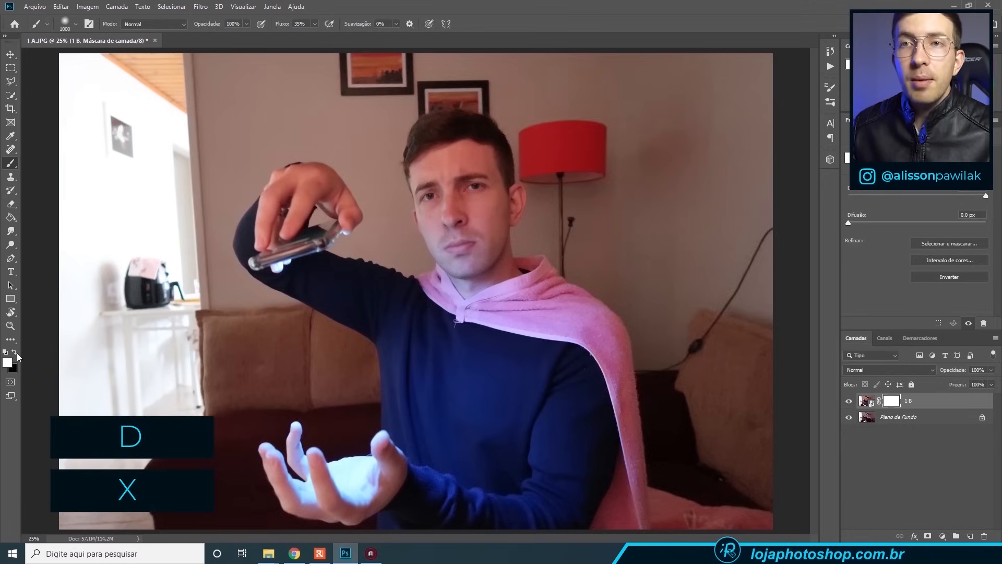
key("x")
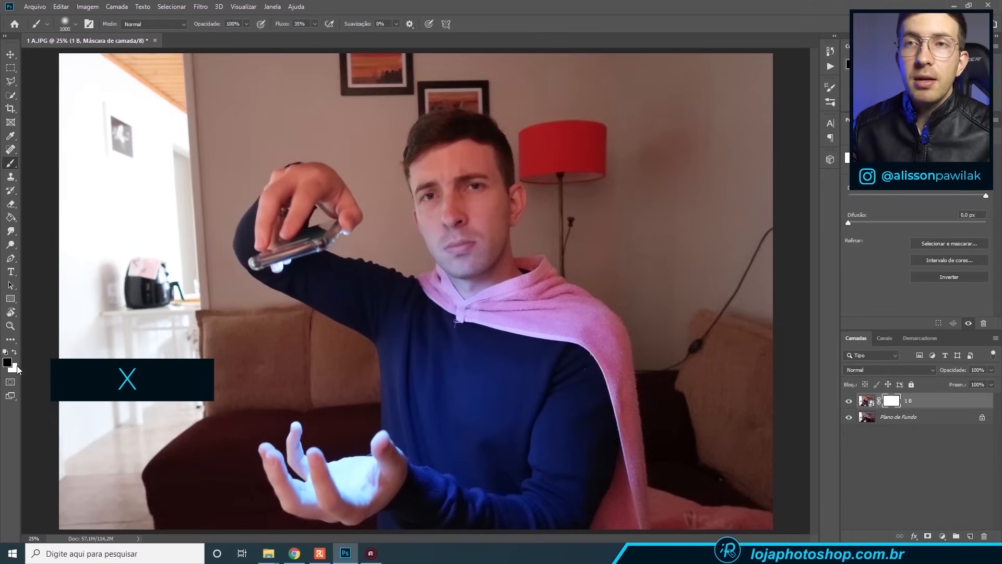
left_click(9, 363)
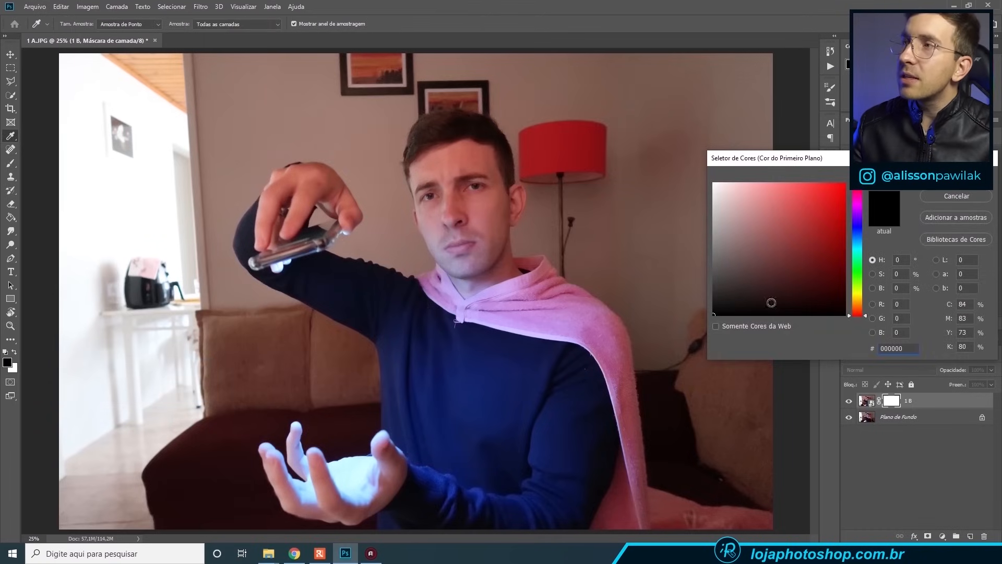
left_click(956, 174)
key("b")
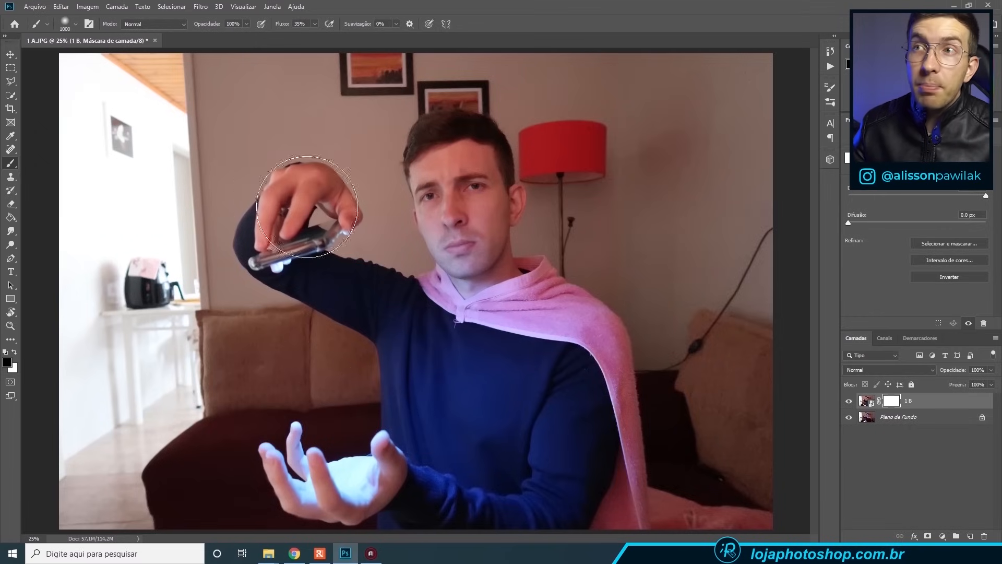
Step: Paint black on the 1 B layer mask over the raised hand, arm, face, upper sweater and cape, comparing with the layer hidden
left_click(849, 400)
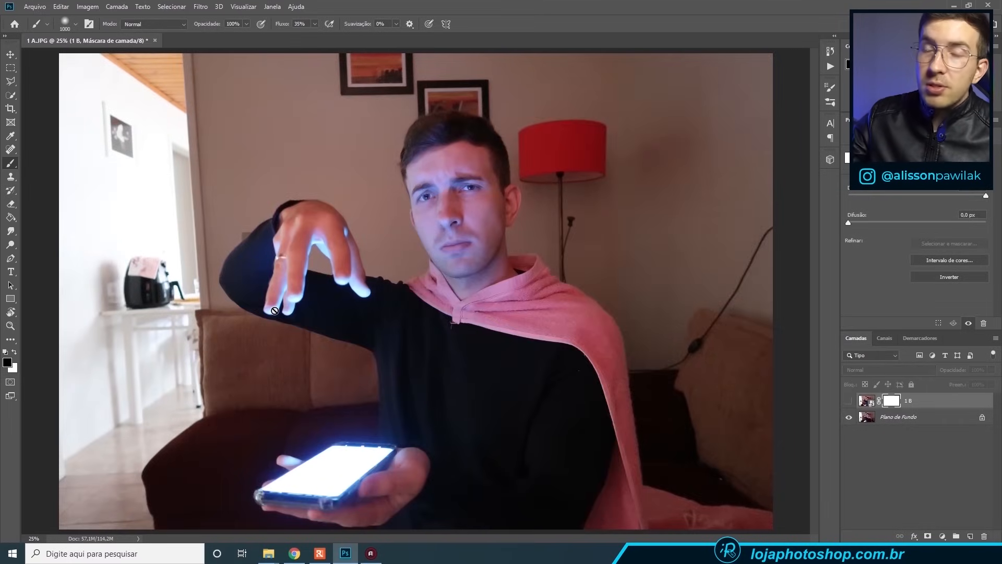
left_click(849, 401)
mouse_move(292, 251)
left_mouse_down()
mouse_move(272, 225)
mouse_move(212, 208)
mouse_move(251, 229)
mouse_move(272, 199)
mouse_move(308, 250)
mouse_move(279, 270)
mouse_move(375, 242)
mouse_move(369, 180)
mouse_move(330, 321)
mouse_move(393, 306)
mouse_move(418, 333)
mouse_move(449, 308)
mouse_move(470, 351)
mouse_move(454, 353)
mouse_move(521, 349)
left_mouse_up()
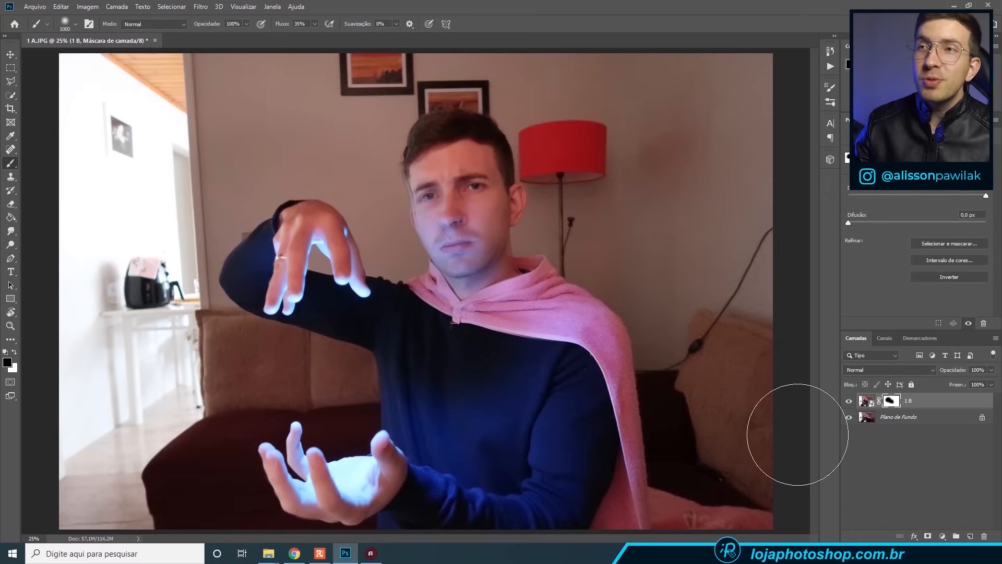
left_click(849, 401)
left_click(849, 401)
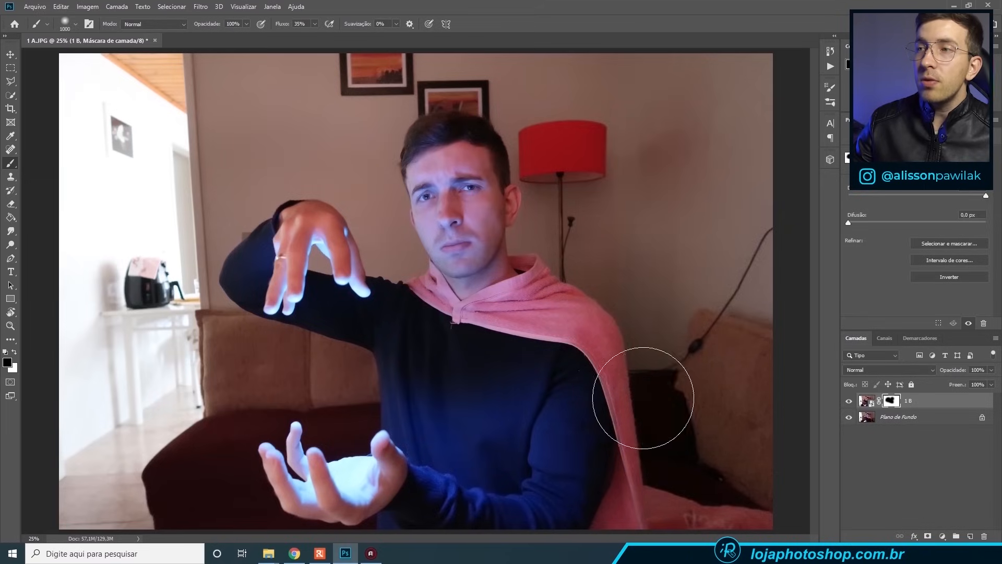
left_click(849, 400)
left_click(849, 400)
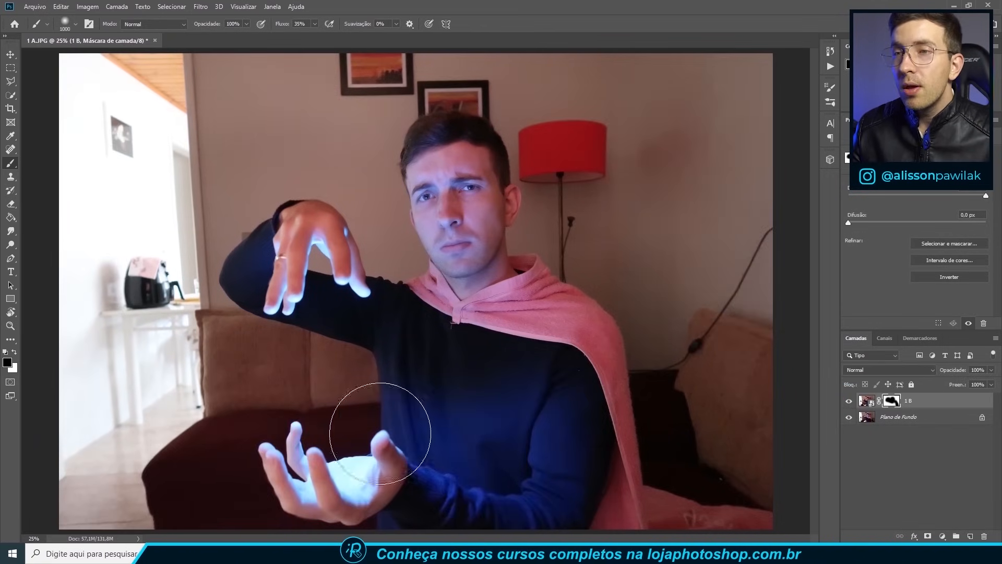
Step: Open the finished composite image 1 C from the Máscaras de Camada no Photoshop folder for reference
mouse_move(268, 540)
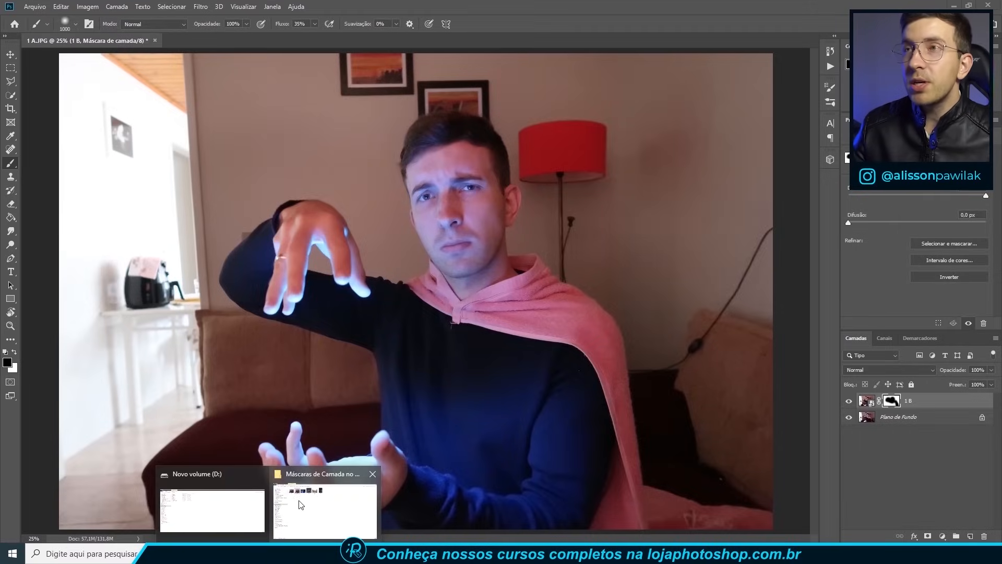
left_click(302, 504)
double_click(282, 74)
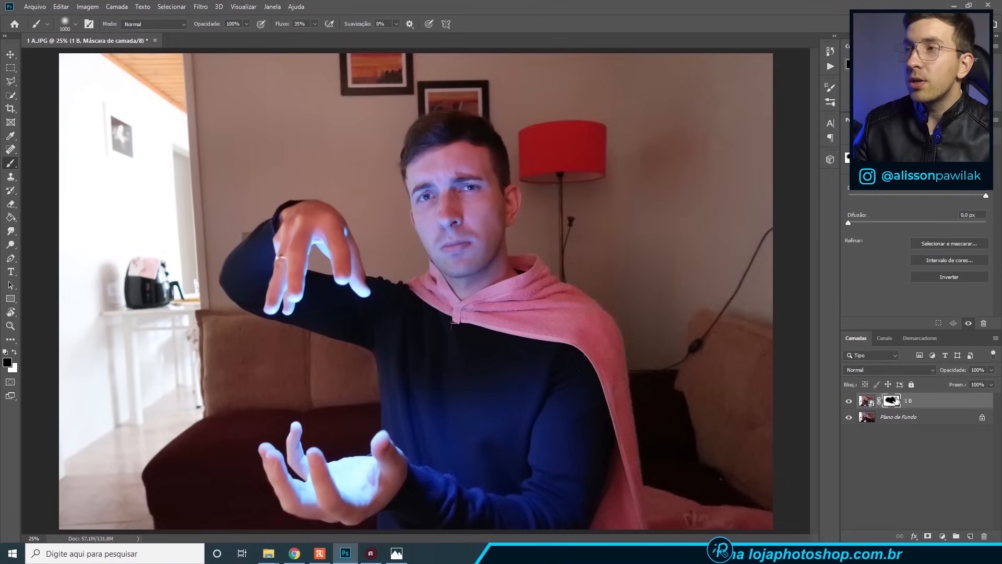
Step: Hide and show the 1 B layer to compare the combined hands with the background photo
left_click(850, 402)
left_click(851, 401)
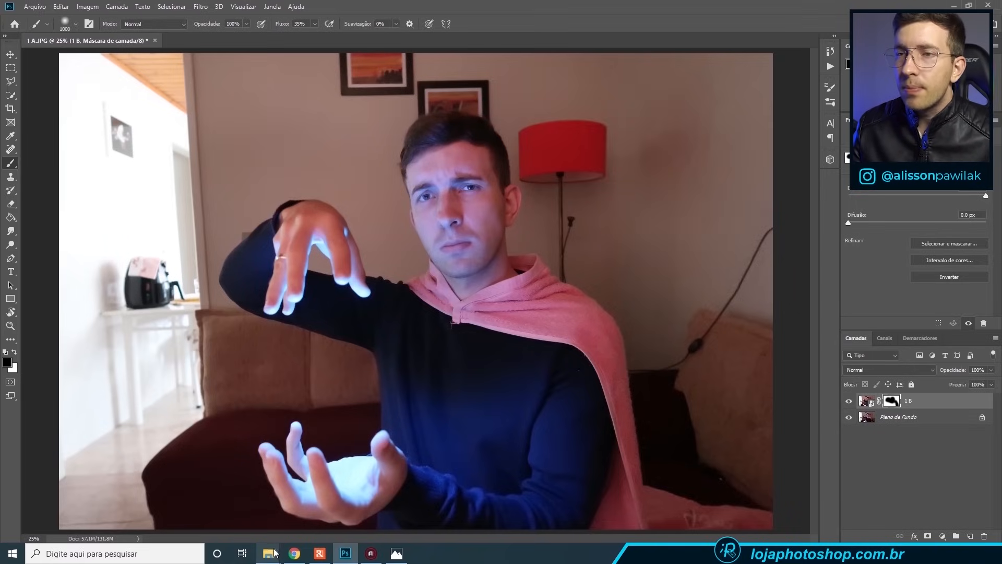
Step: Open the EX 2 image from the Máscaras de Camada no Photoshop folder in Adobe Photoshop CC 2019, using its embedded color profile
mouse_move(277, 547)
left_click(304, 507)
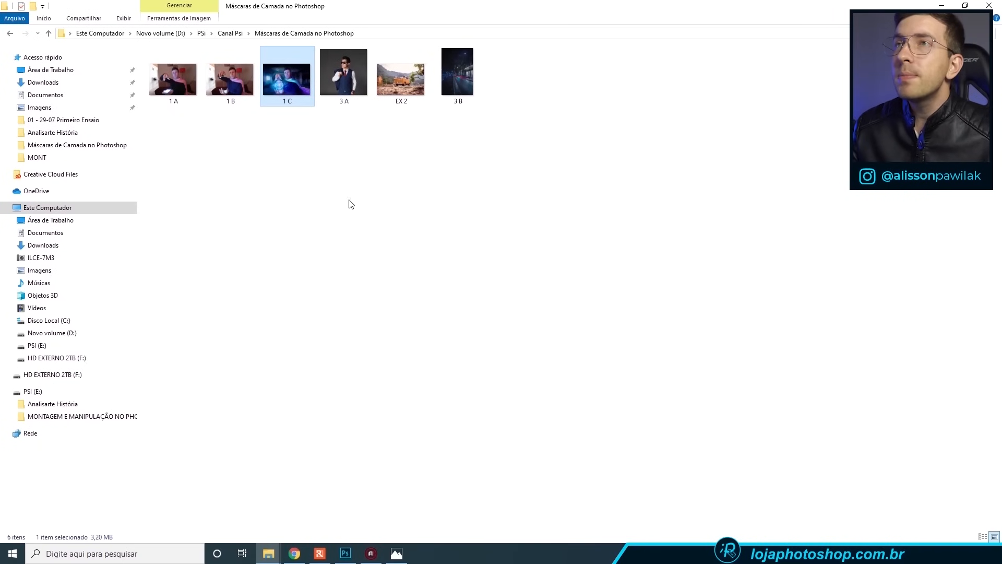
right_click(404, 76)
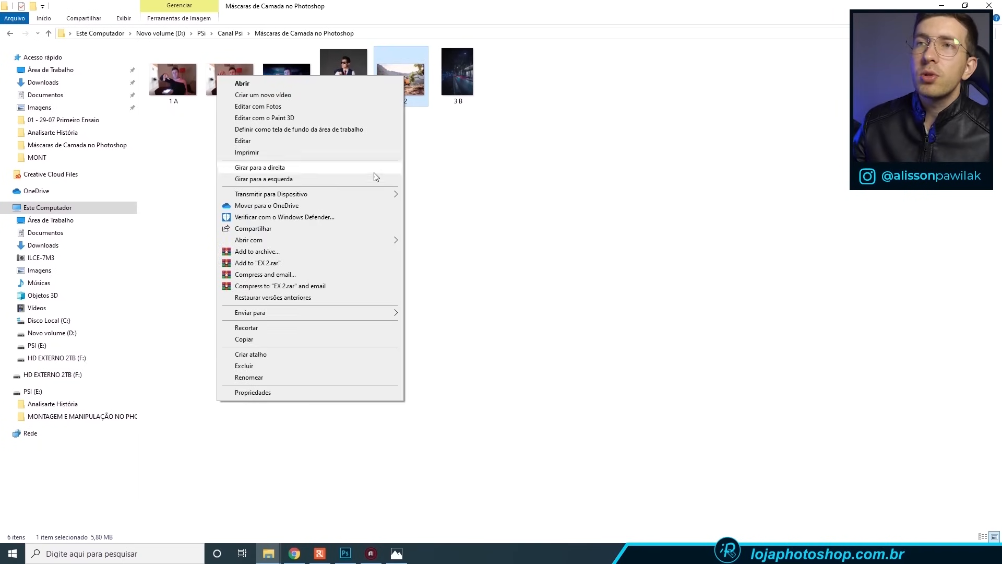
left_click(354, 240)
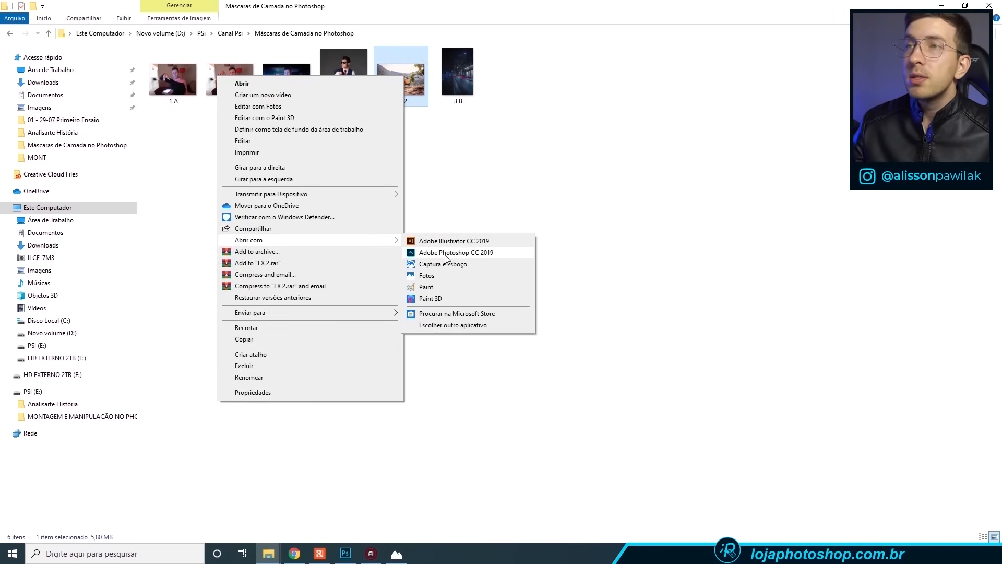
left_click(469, 325)
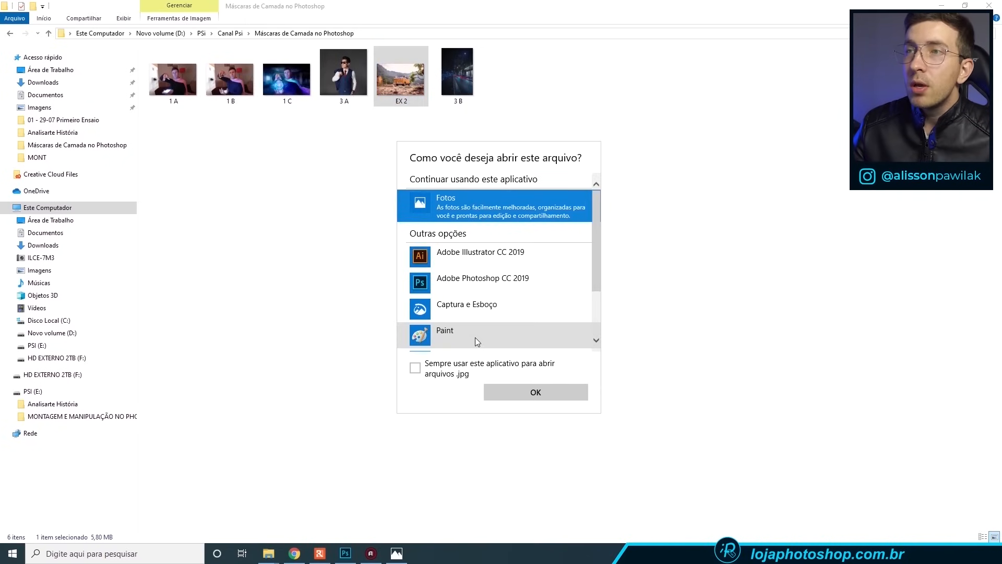
scroll(474, 334, "down", 2)
left_click(462, 334)
scroll(463, 289, "down", 5)
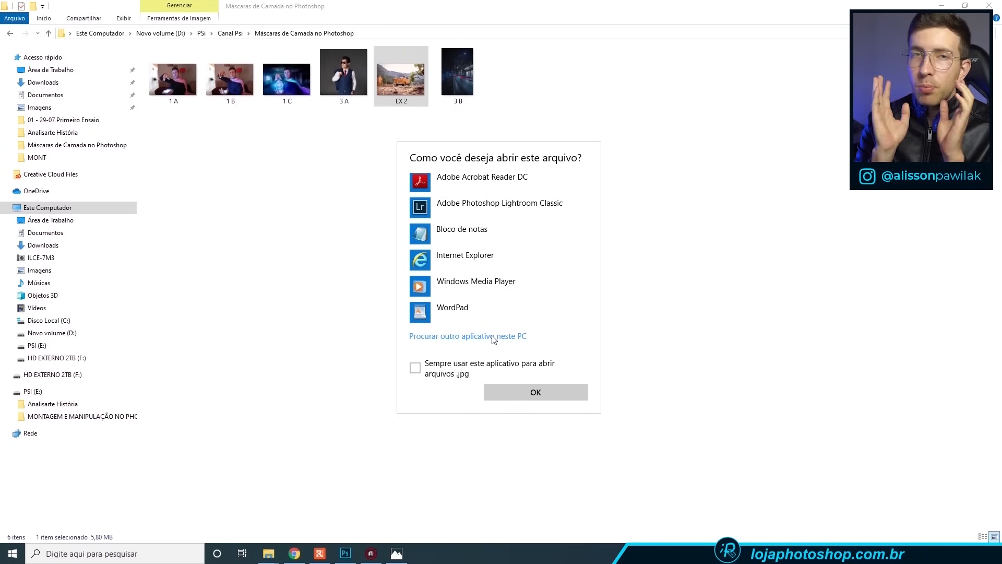
scroll(472, 241, "up", 5)
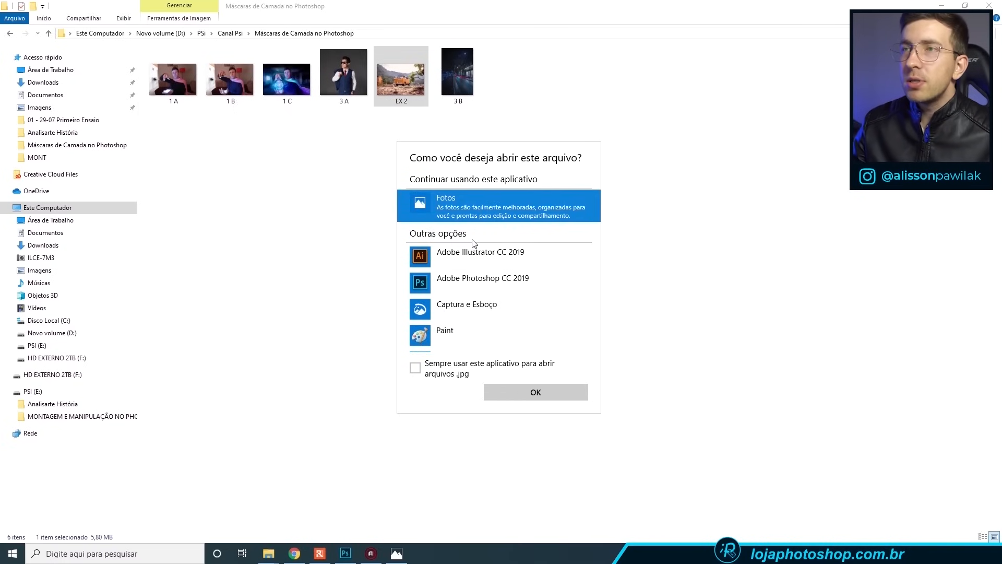
left_click(485, 282)
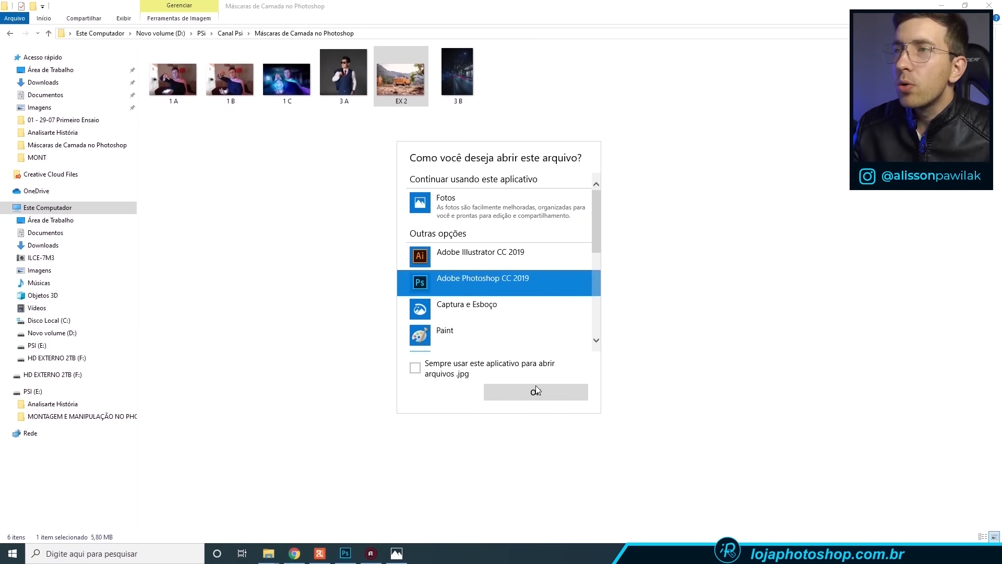
left_click(536, 392)
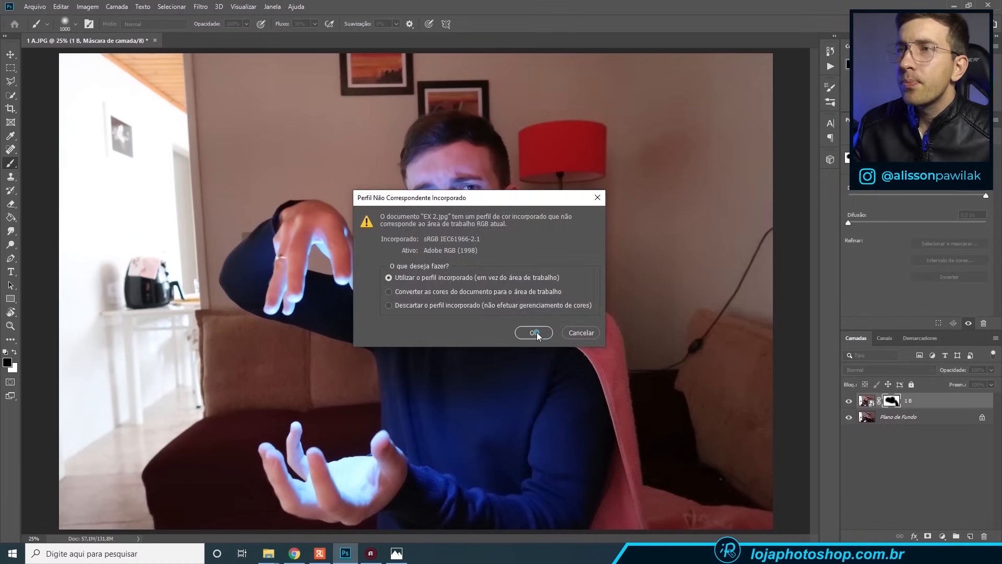
left_click(534, 332)
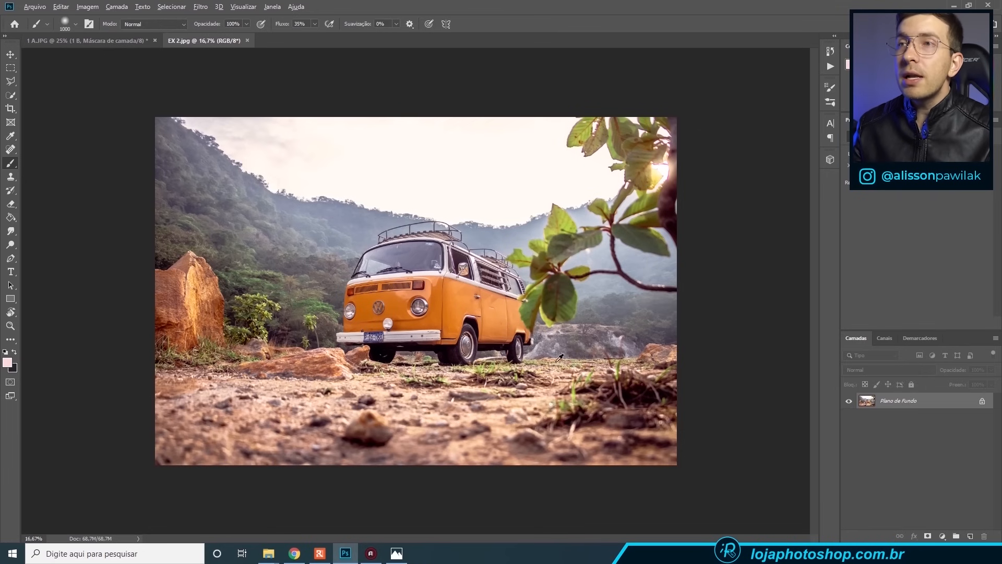
Step: Add a Hue/Saturation adjustment layer above the van photo and resize the panels so all its settings fit
scroll(553, 302, "up", 5)
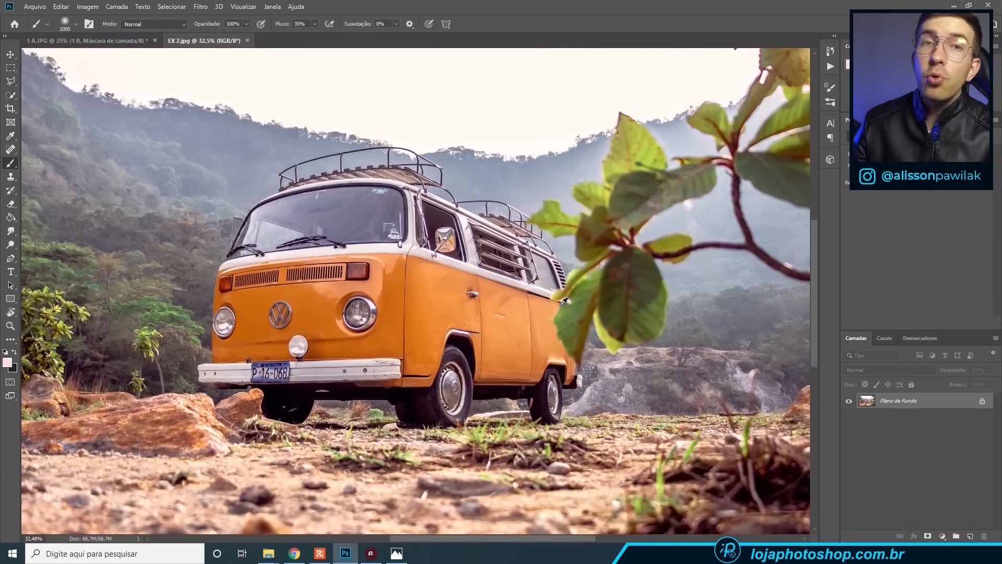
scroll(562, 302, "up", 1)
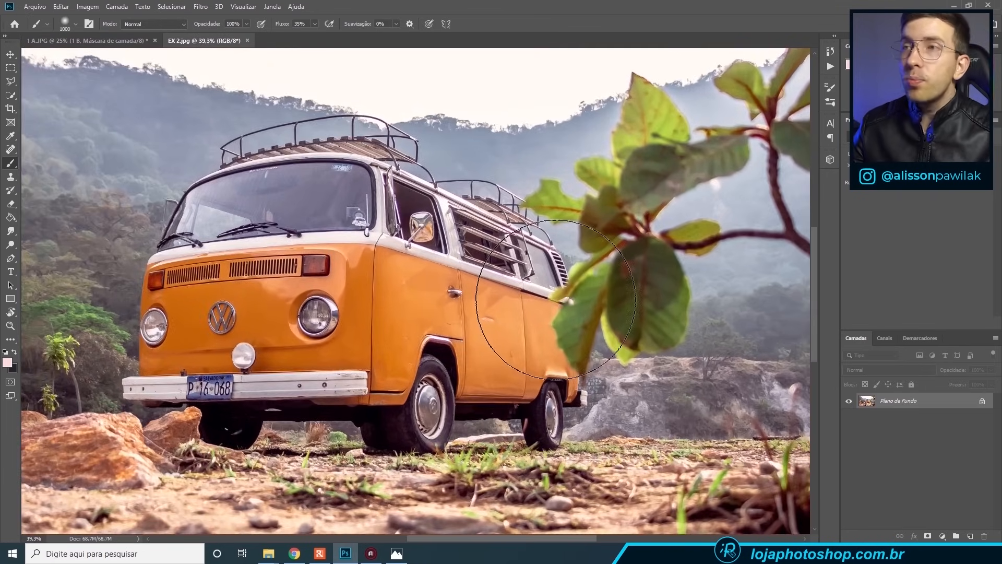
scroll(551, 351, "up", 1)
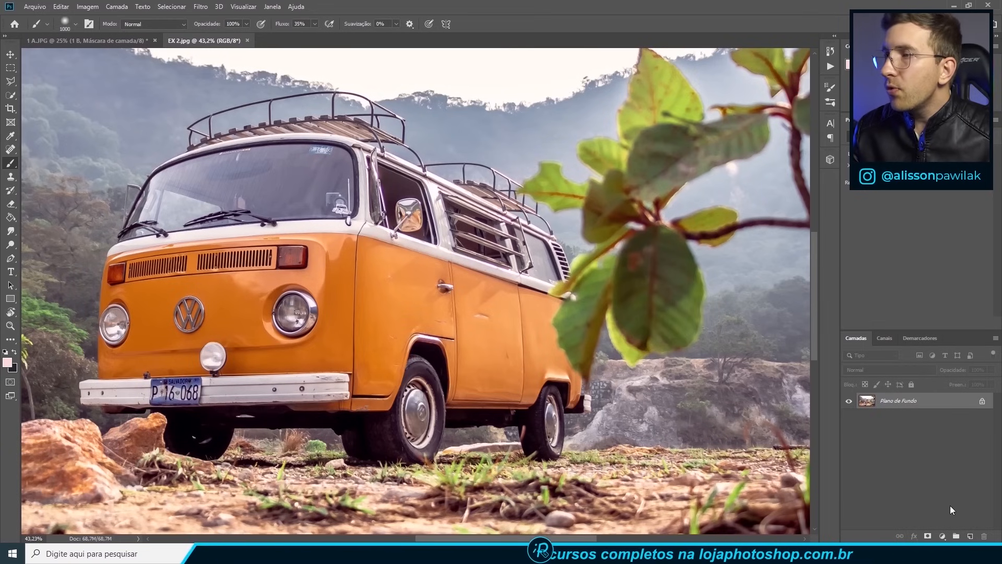
left_click(942, 537)
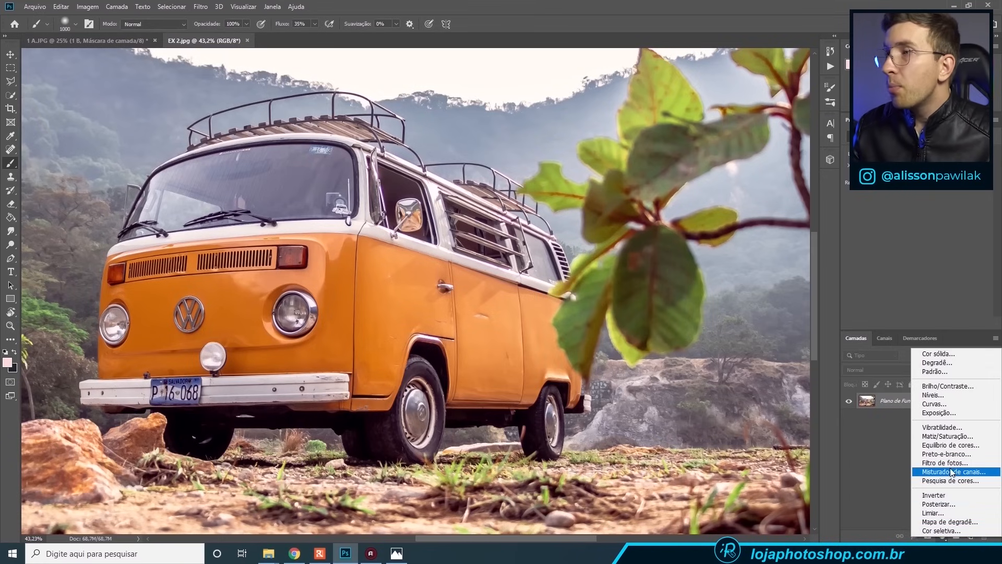
left_click(946, 436)
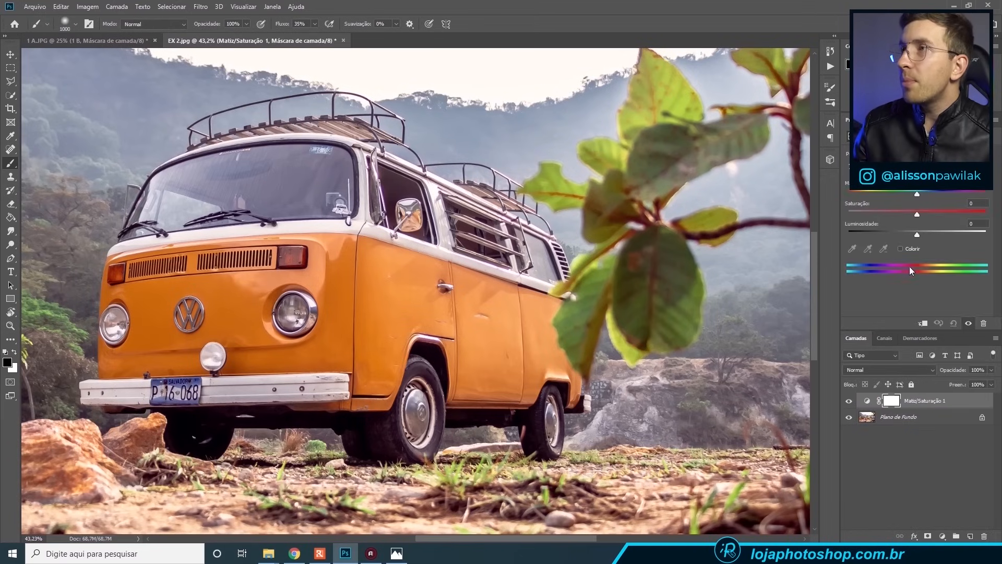
scroll(947, 235, "up", 2)
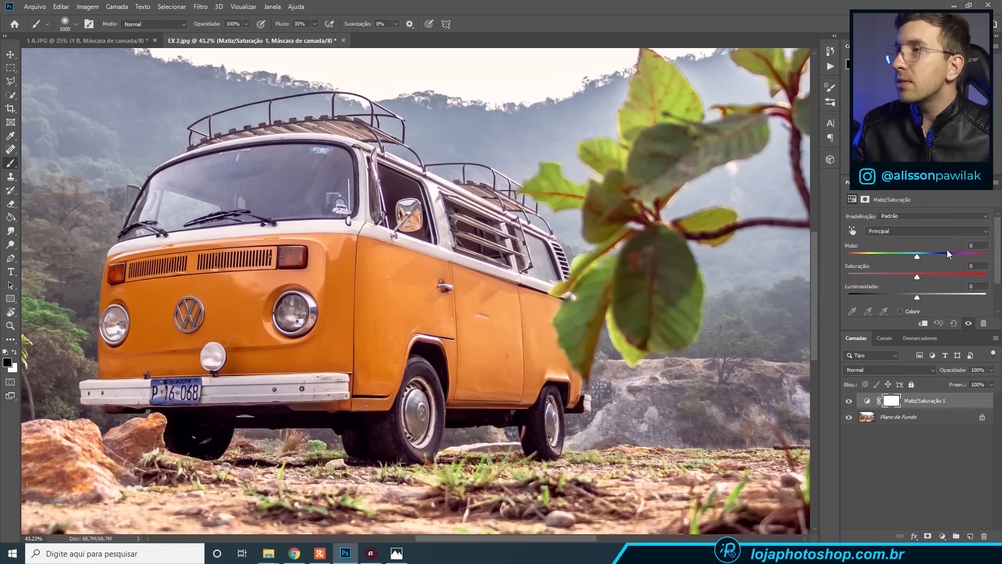
left_click_drag(944, 330, 933, 391)
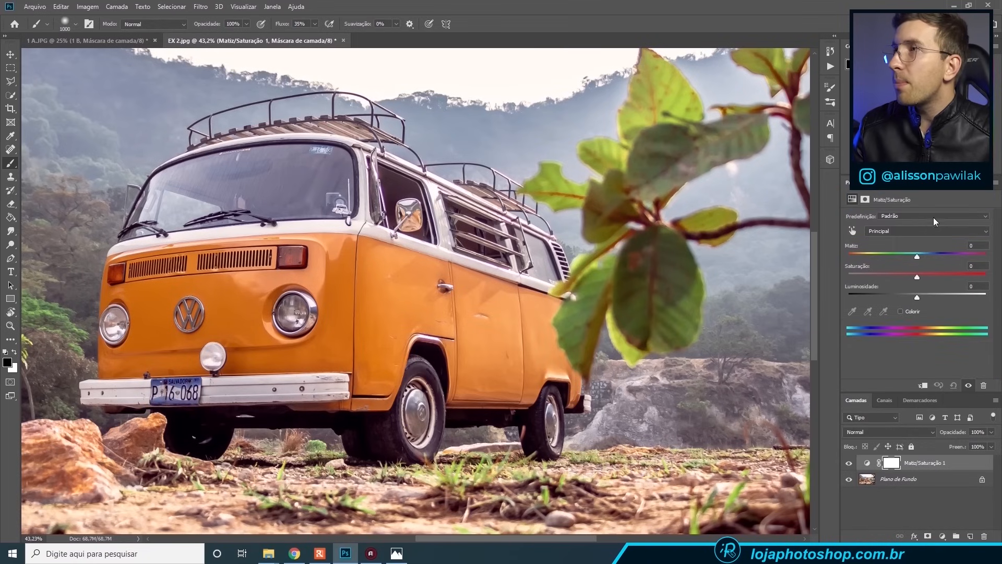
left_click_drag(938, 175, 938, 209)
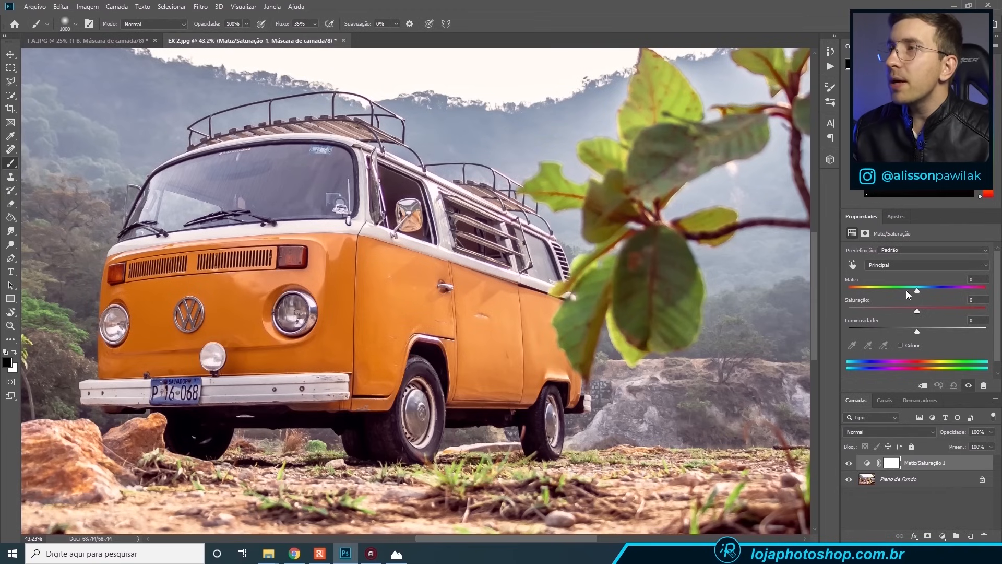
Step: Shift the adjustment layer's hue to +158 to recolor the orange van turquoise
left_click_drag(917, 289, 852, 283)
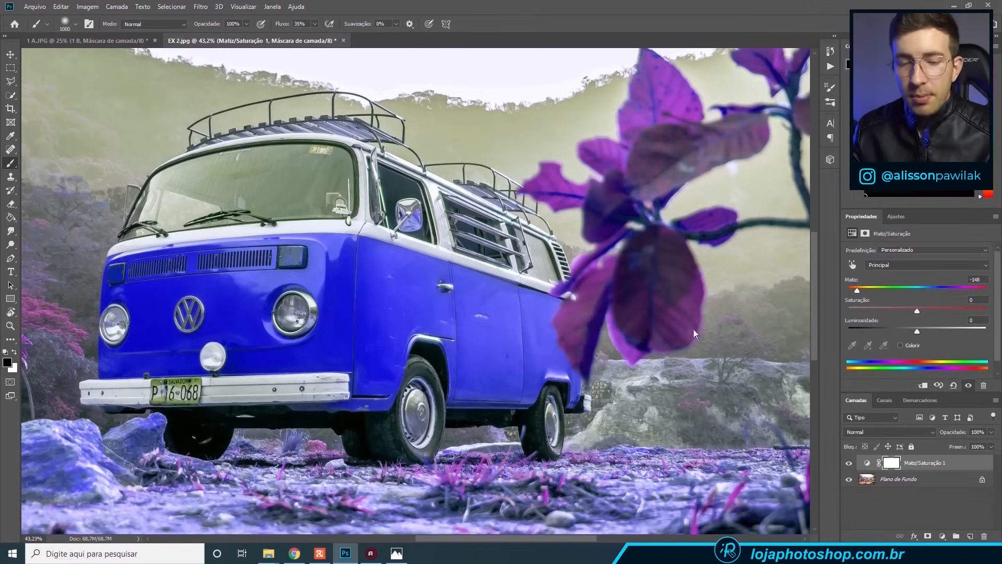
scroll(301, 304, "down", 5)
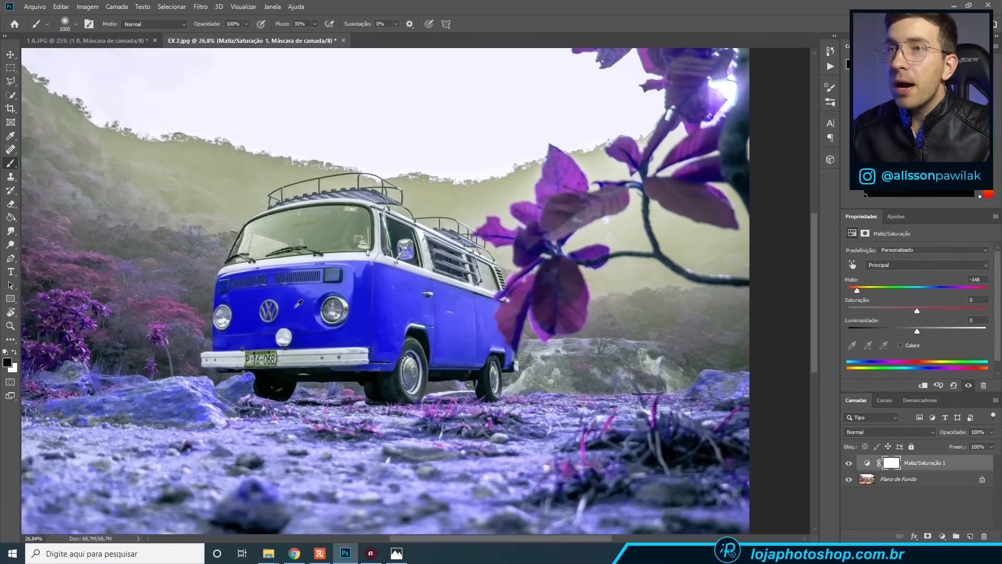
left_click_drag(857, 290, 981, 291)
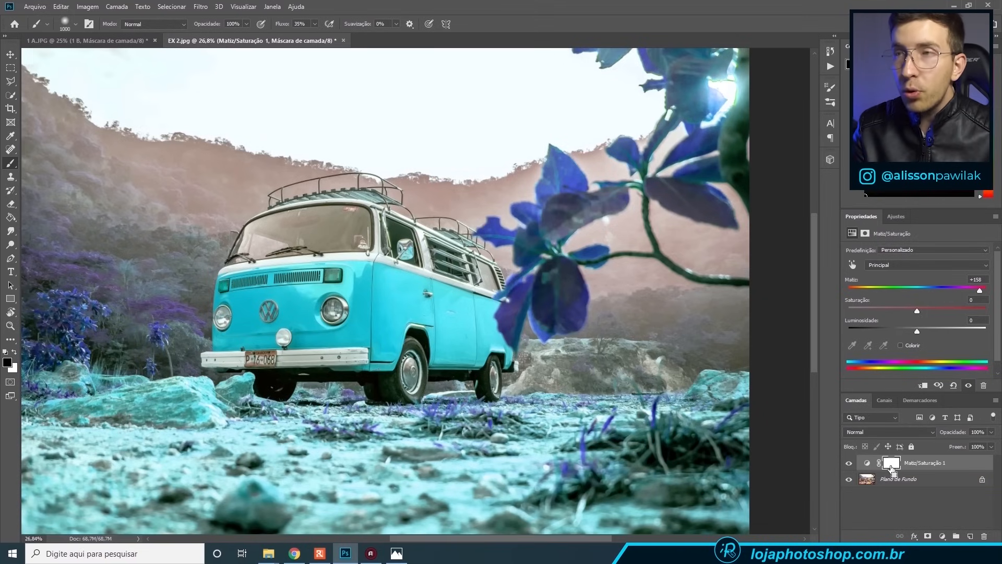
Step: Invert the Hue/Saturation layer mask to black and make white the foreground color
key("ctrl+i")
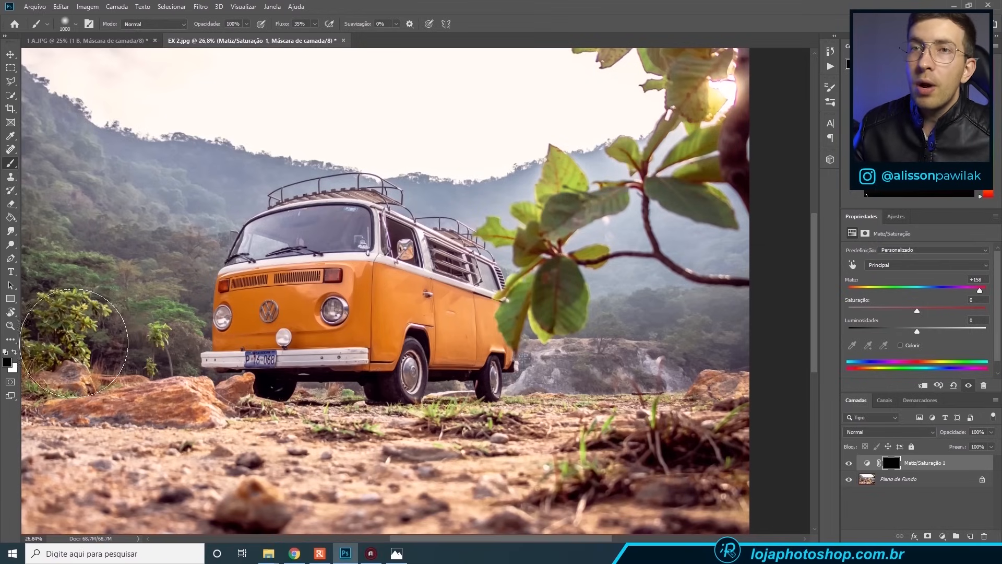
left_click(15, 351)
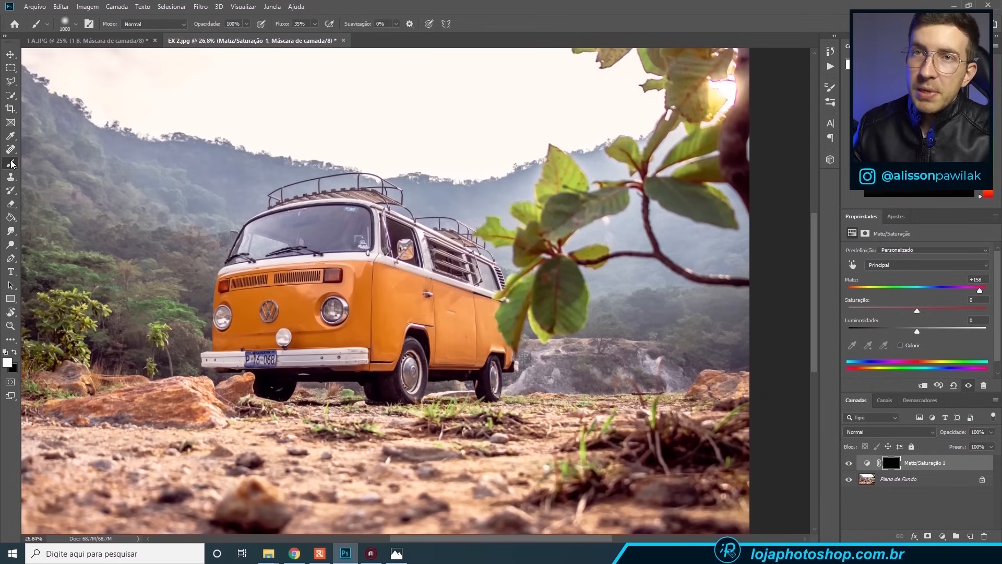
Step: Resize the brush down to 300 px and back up to 500 px, and switch the precise cursor on and off
key("bracketleft")
key("bracketleft")
key("bracketleft")
key("bracketleft")
key("bracketleft")
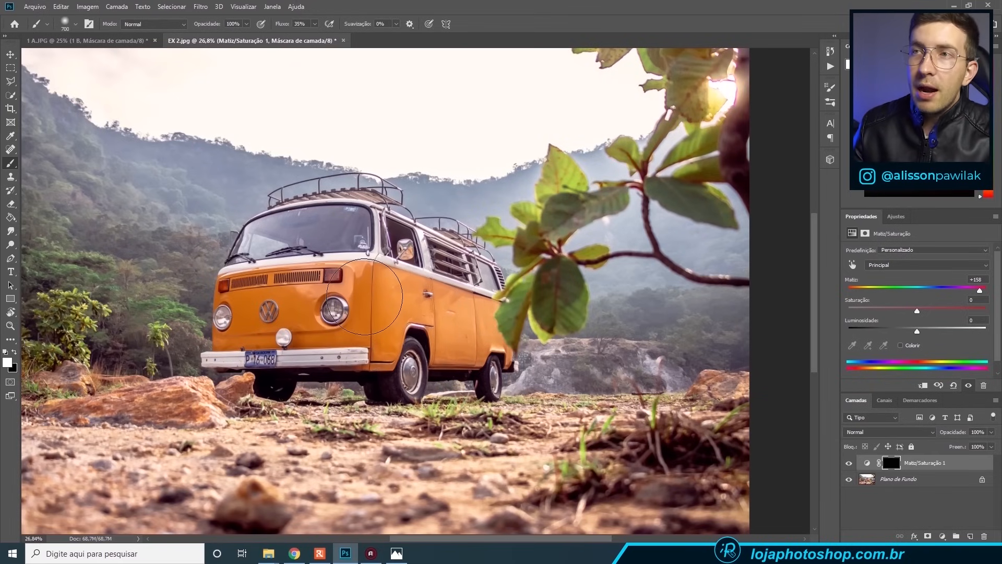
key("bracketleft")
key("bracketleft")
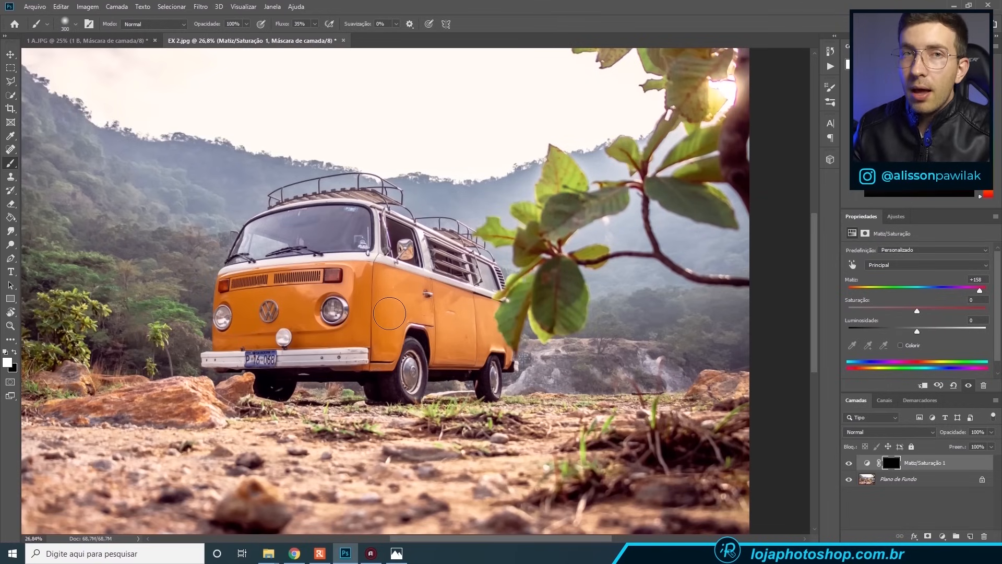
key("bracketright")
key("bracketright")
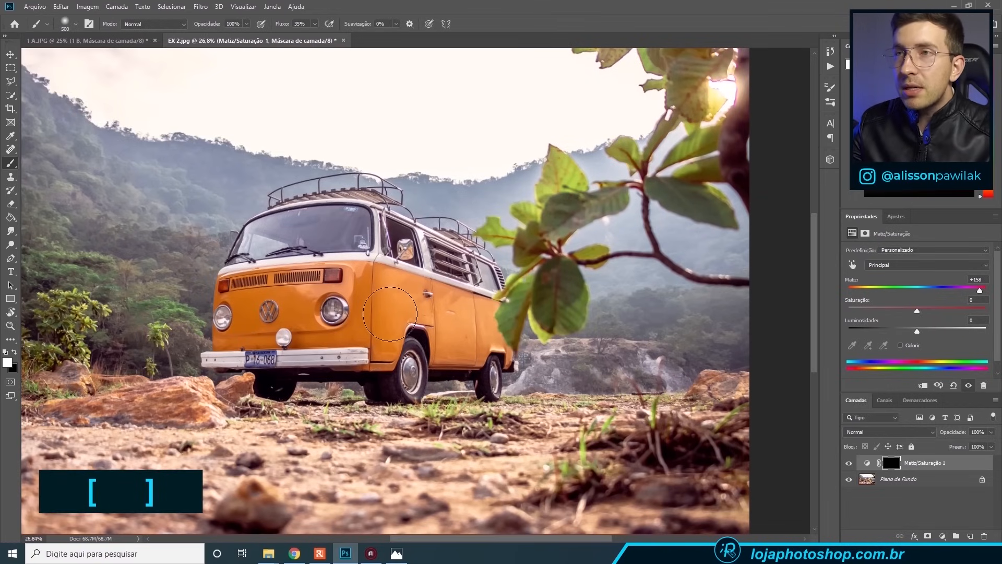
key("Caps_Lock")
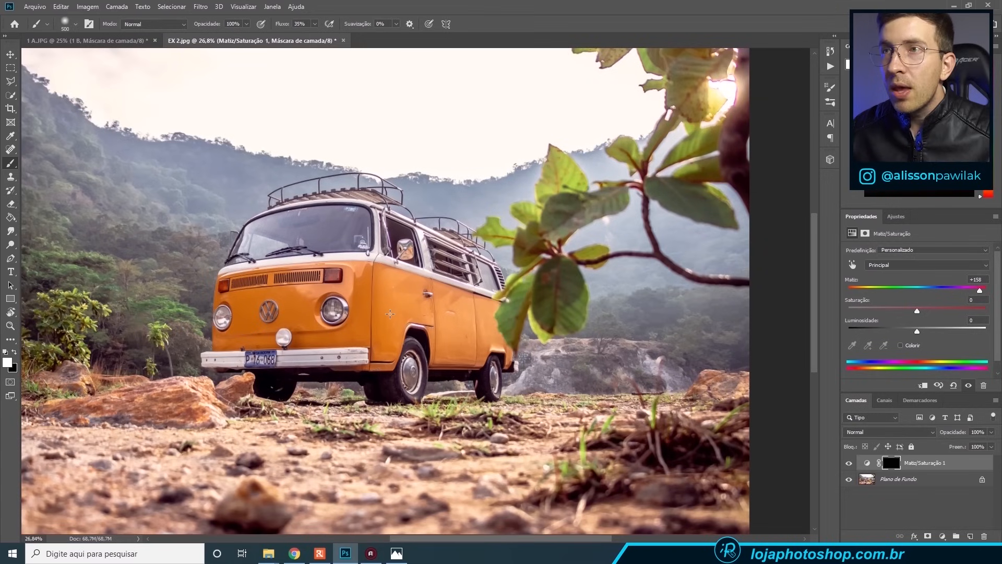
key("Caps_Lock")
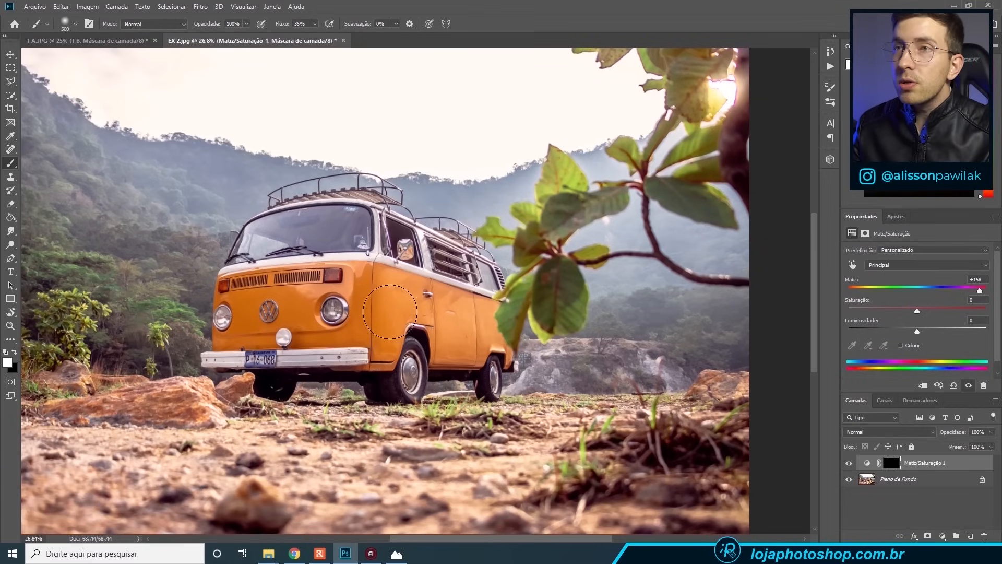
Step: Paint white on the adjustment mask over the van's side doors and around the front wheel arch with a smaller brush
key("bracketleft")
key("bracketleft")
key("bracketleft")
key("bracketleft")
key("bracketleft")
key("bracketleft")
mouse_move(386, 308)
left_mouse_down()
mouse_move(378, 283)
mouse_move(394, 314)
mouse_move(413, 311)
mouse_move(376, 315)
mouse_move(439, 322)
mouse_move(393, 316)
mouse_move(407, 308)
mouse_move(404, 291)
mouse_move(423, 308)
mouse_move(470, 312)
mouse_move(459, 330)
mouse_move(468, 321)
mouse_move(477, 342)
mouse_move(487, 341)
mouse_move(452, 341)
mouse_move(451, 353)
mouse_move(441, 341)
mouse_move(437, 364)
mouse_move(473, 363)
mouse_move(480, 351)
mouse_move(467, 347)
mouse_move(468, 335)
mouse_move(415, 322)
mouse_move(384, 335)
mouse_move(398, 341)
mouse_move(424, 321)
mouse_move(436, 354)
left_mouse_up()
Step: Reduce the brush to 100 px and paint white on the mask over the van's front corner and the front door's upper edge
key("bracketleft")
key("bracketleft")
key("bracketleft")
key("bracketleft")
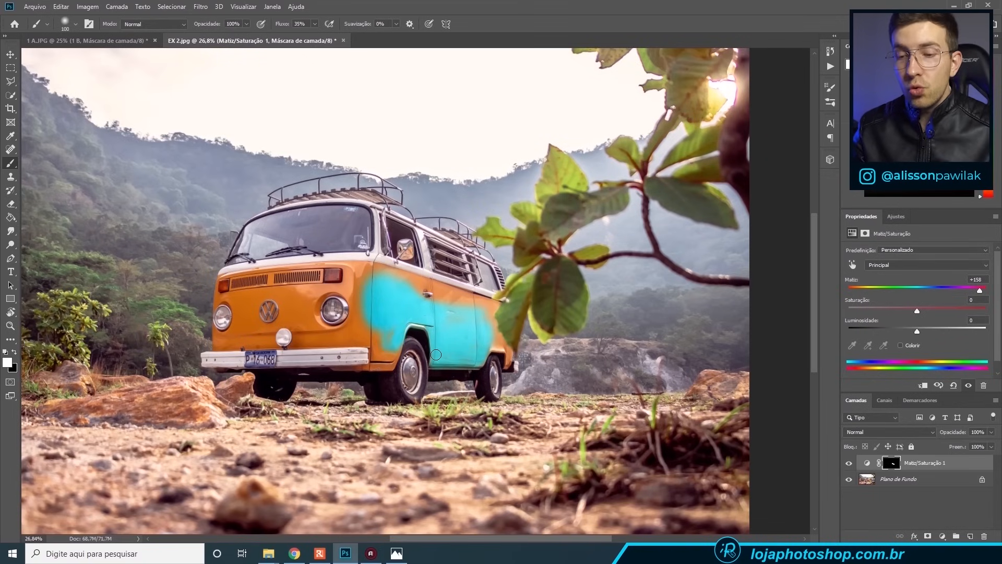
key("ctrl+plus")
key("ctrl+plus")
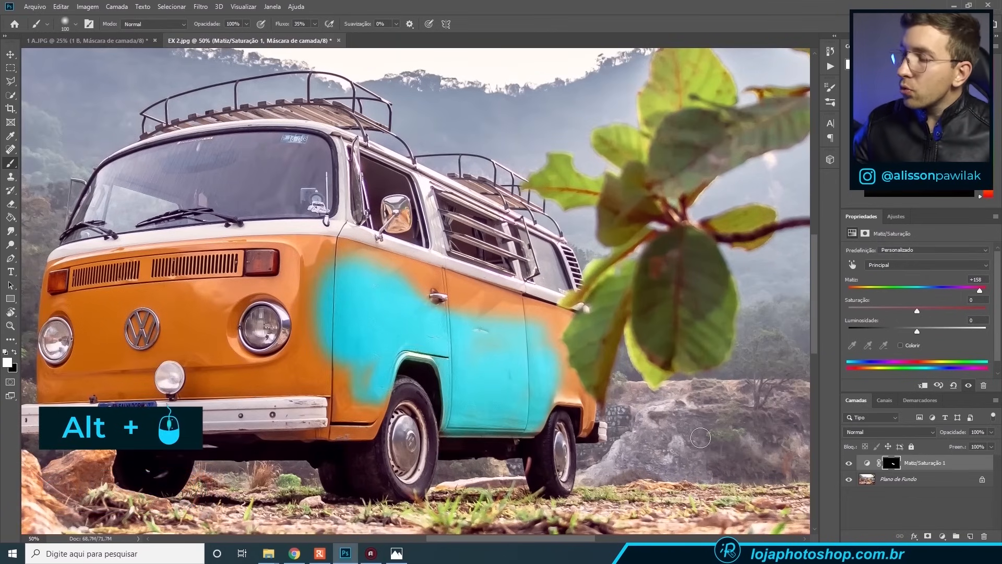
scroll(486, 410, "up", 3)
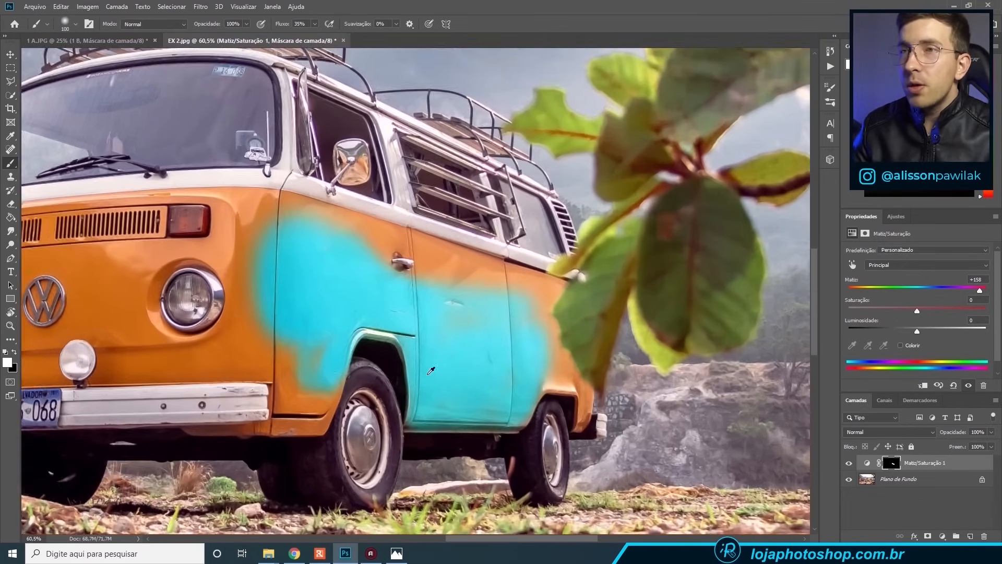
mouse_move(244, 298)
left_mouse_down()
mouse_move(227, 313)
mouse_move(214, 263)
mouse_move(224, 235)
mouse_move(294, 202)
mouse_move(245, 177)
mouse_move(321, 190)
mouse_move(307, 197)
left_mouse_up()
Step: Paint white on the mask with a 70 px brush along the upper front door, the middle side panel and the rear fender
key("bracketleft")
key("bracketleft")
key("bracketleft")
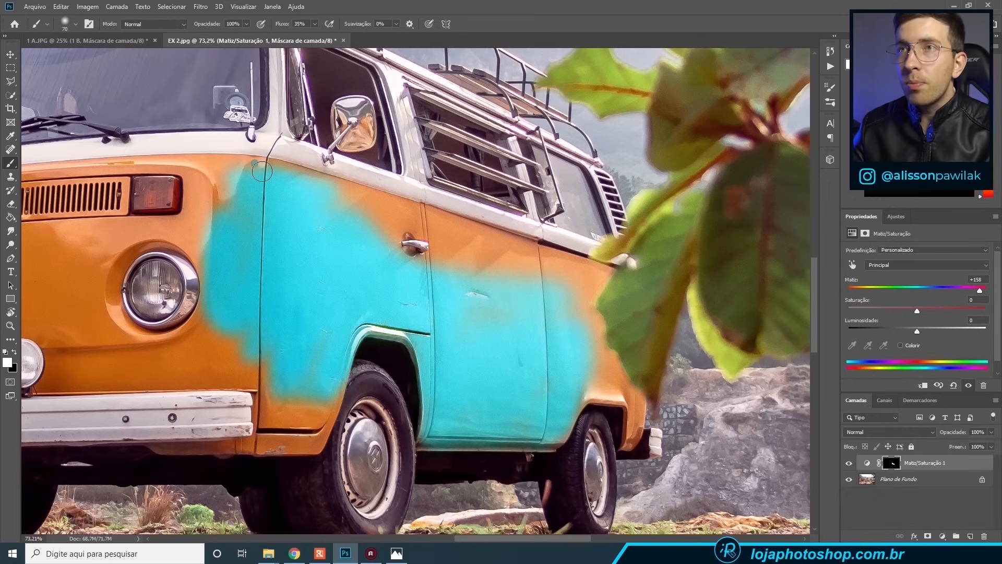
left_click_drag(297, 181, 380, 221)
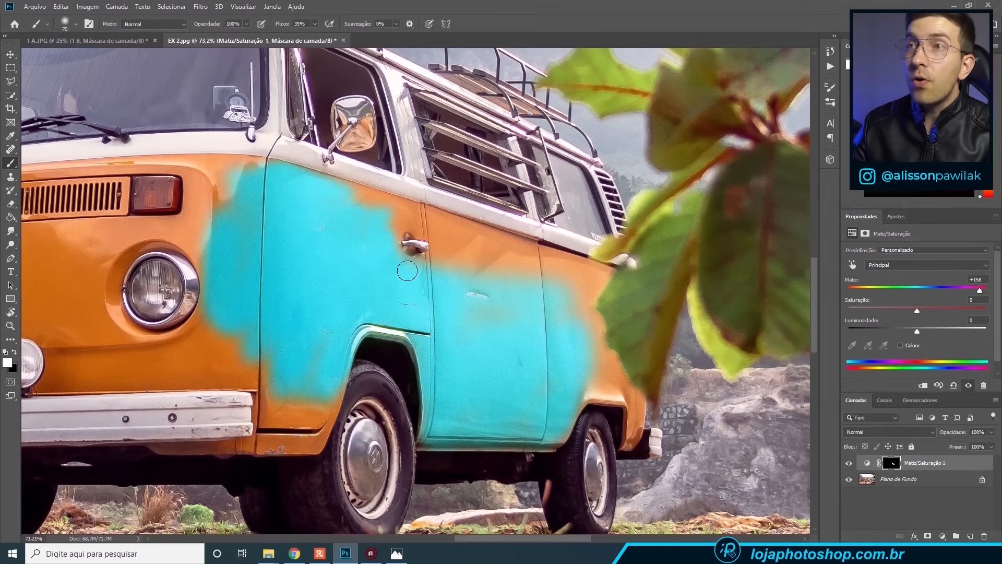
mouse_move(434, 270)
left_mouse_down()
mouse_move(480, 256)
mouse_move(477, 279)
mouse_move(496, 315)
mouse_move(478, 314)
mouse_move(452, 343)
mouse_move(485, 383)
mouse_move(584, 382)
mouse_move(549, 439)
mouse_move(572, 399)
mouse_move(617, 393)
mouse_move(570, 407)
mouse_move(619, 384)
mouse_move(643, 410)
mouse_move(636, 426)
mouse_move(639, 410)
mouse_move(601, 358)
left_mouse_up()
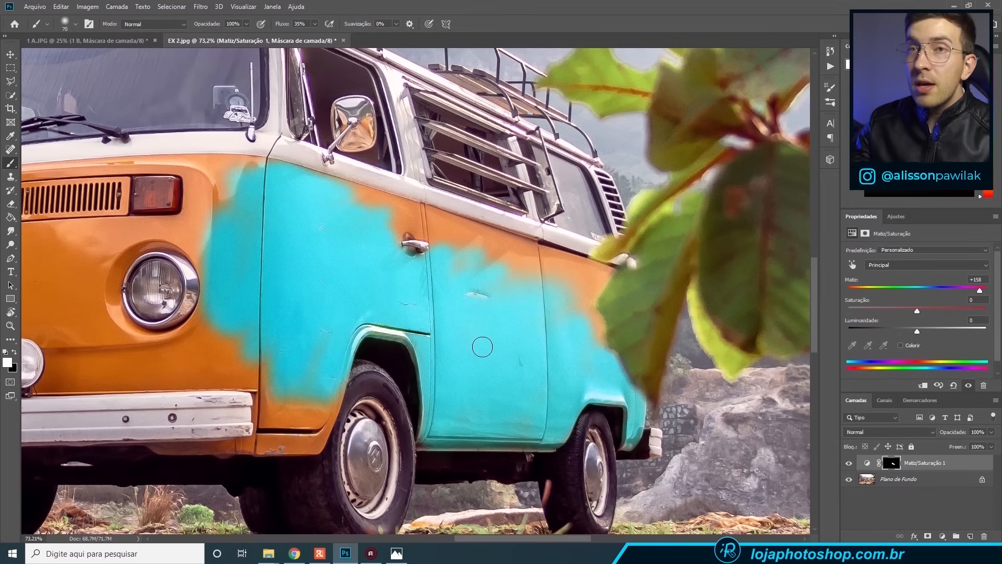
left_click_drag(500, 276, 461, 284)
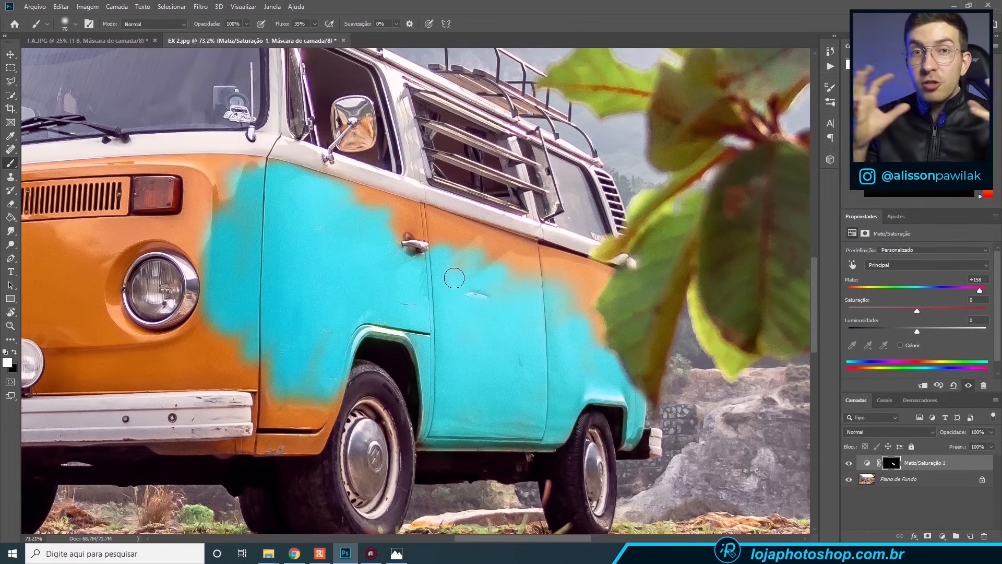
Step: Paint white on the mask along the upper side panels, the front door's lower corner and the van's front corner
mouse_move(445, 266)
left_mouse_down()
mouse_move(502, 273)
mouse_move(464, 266)
left_mouse_up()
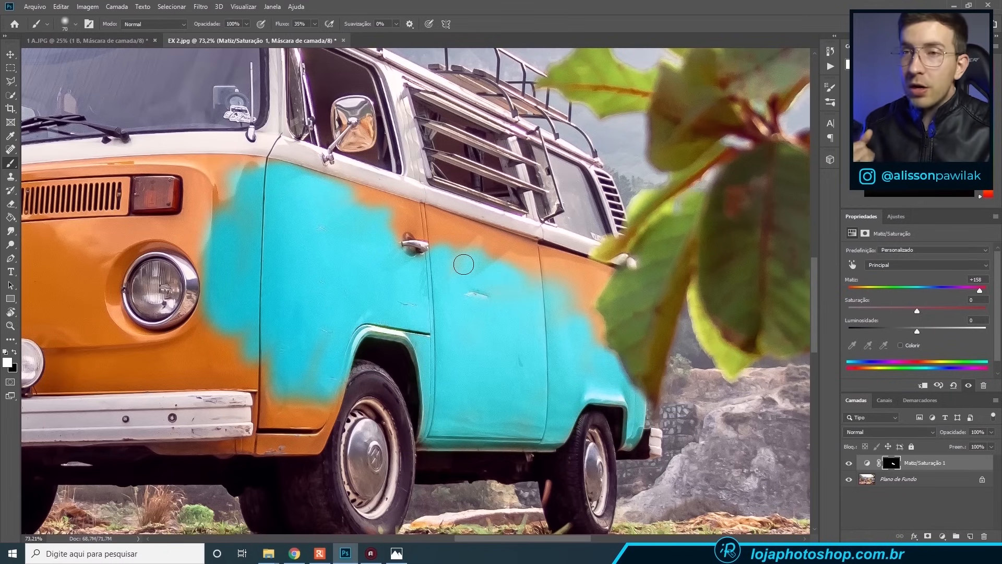
mouse_move(464, 265)
left_mouse_down()
mouse_move(443, 254)
mouse_move(454, 243)
mouse_move(432, 225)
mouse_move(399, 217)
mouse_move(418, 227)
mouse_move(392, 227)
mouse_move(437, 227)
mouse_move(396, 223)
mouse_move(432, 231)
mouse_move(344, 191)
left_mouse_up()
mouse_move(425, 212)
left_mouse_down()
mouse_move(488, 242)
mouse_move(587, 313)
left_mouse_up()
mouse_move(574, 363)
left_mouse_down()
mouse_move(584, 274)
mouse_move(591, 324)
mouse_move(579, 298)
mouse_move(592, 279)
mouse_move(583, 270)
mouse_move(572, 278)
mouse_move(607, 275)
left_mouse_up()
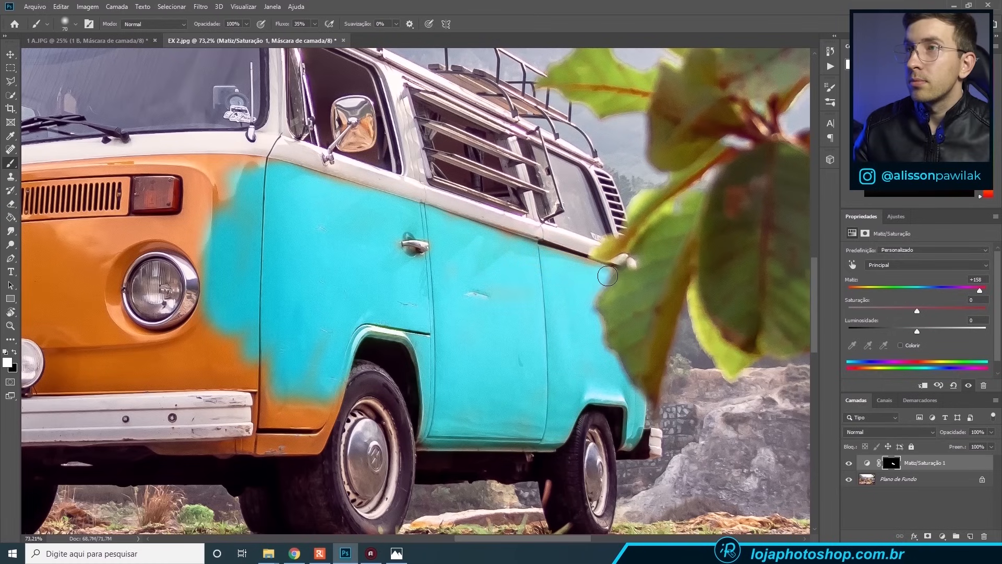
mouse_move(258, 331)
left_mouse_down()
mouse_move(263, 447)
mouse_move(135, 447)
mouse_move(321, 429)
mouse_move(285, 402)
left_mouse_up()
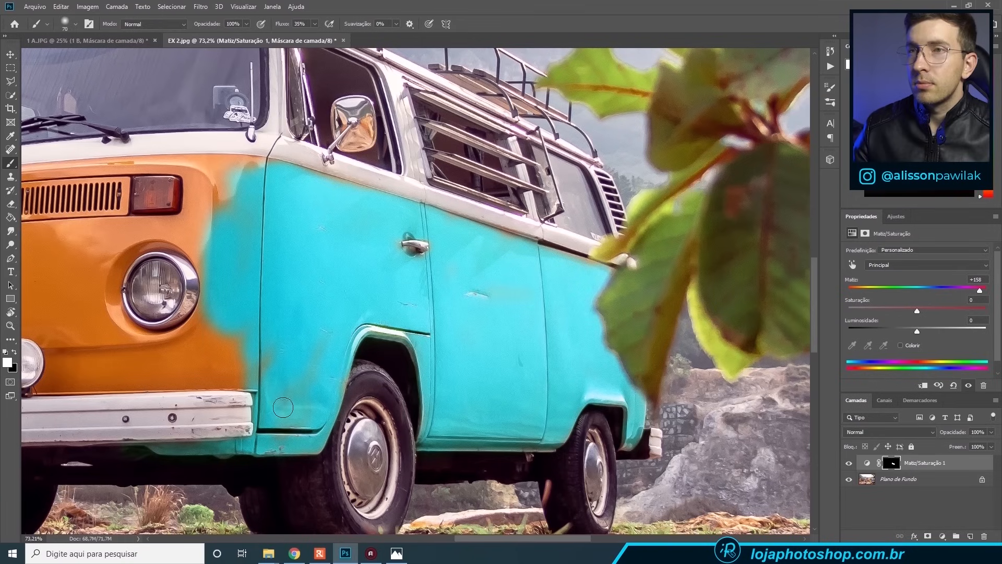
mouse_move(318, 330)
left_mouse_down()
mouse_move(228, 362)
mouse_move(194, 330)
mouse_move(240, 169)
mouse_move(279, 245)
left_mouse_up()
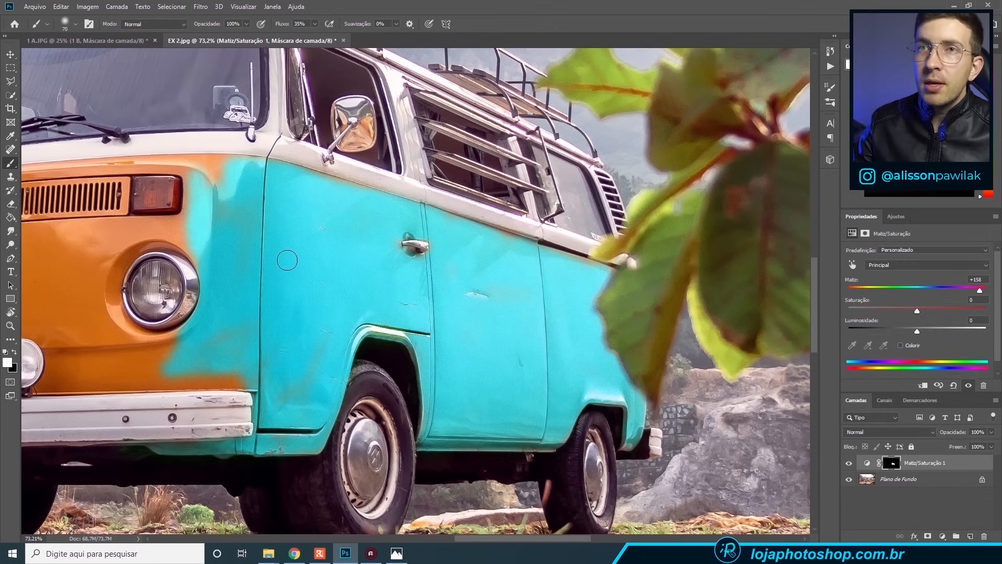
Step: Paint white on the mask over the van's front around the near headlight, its turn signal and the adjoining vent grille
mouse_move(76, 256)
left_mouse_down()
mouse_move(69, 283)
mouse_move(69, 249)
left_mouse_up()
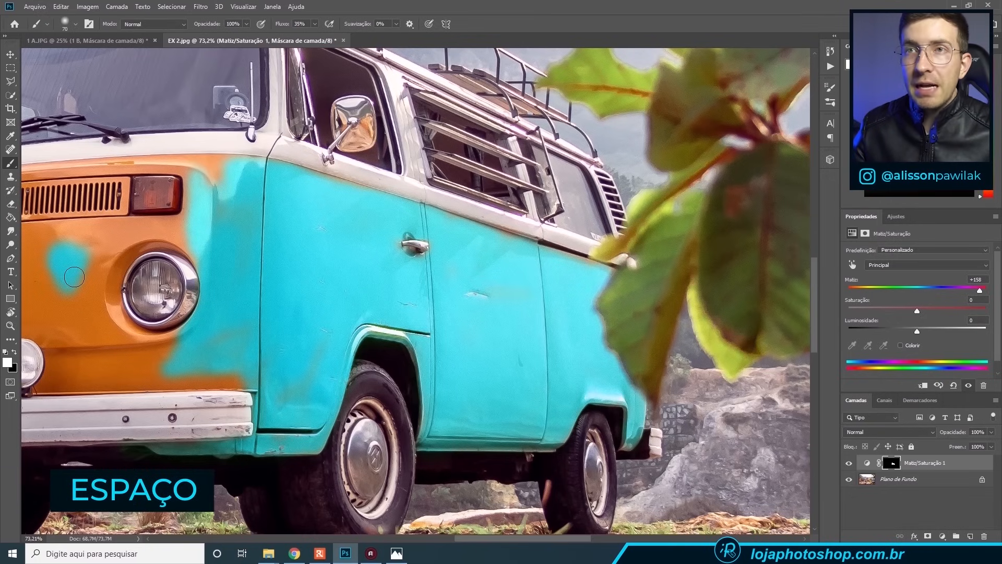
left_click_drag(88, 228, 411, 240)
mouse_move(406, 305)
left_mouse_down()
mouse_move(429, 271)
mouse_move(427, 307)
mouse_move(486, 257)
mouse_move(519, 262)
mouse_move(563, 208)
left_mouse_up()
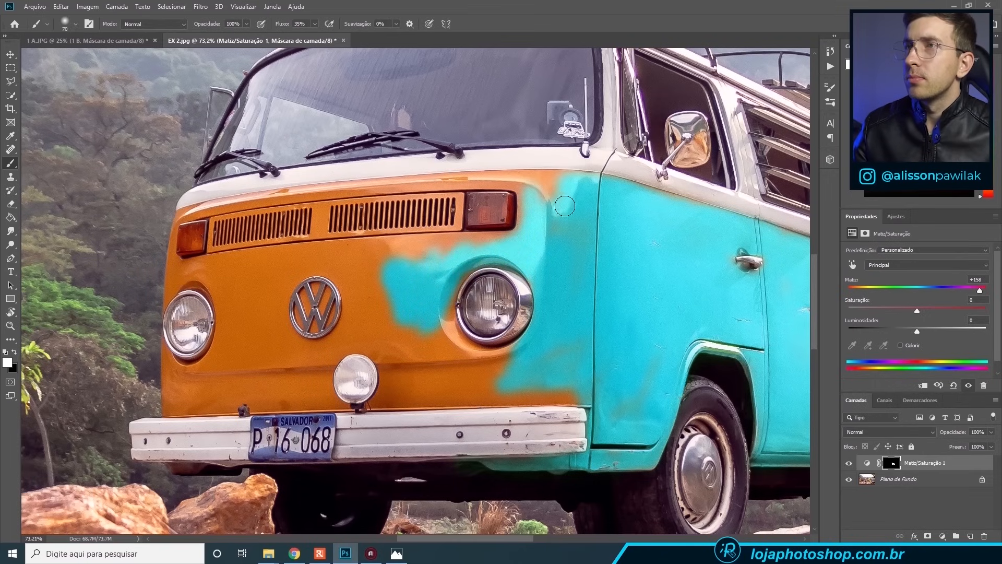
mouse_move(531, 383)
left_mouse_down()
mouse_move(641, 400)
mouse_move(490, 385)
mouse_move(434, 395)
mouse_move(454, 367)
mouse_move(436, 328)
mouse_move(462, 259)
mouse_move(546, 276)
mouse_move(470, 345)
mouse_move(411, 368)
mouse_move(388, 352)
mouse_move(341, 366)
mouse_move(381, 397)
mouse_move(530, 393)
mouse_move(521, 228)
mouse_move(590, 188)
mouse_move(489, 249)
mouse_move(429, 229)
mouse_move(452, 216)
mouse_move(543, 365)
left_mouse_up()
mouse_move(560, 207)
left_mouse_down()
mouse_move(532, 184)
mouse_move(539, 199)
mouse_move(504, 233)
mouse_move(502, 204)
left_mouse_up()
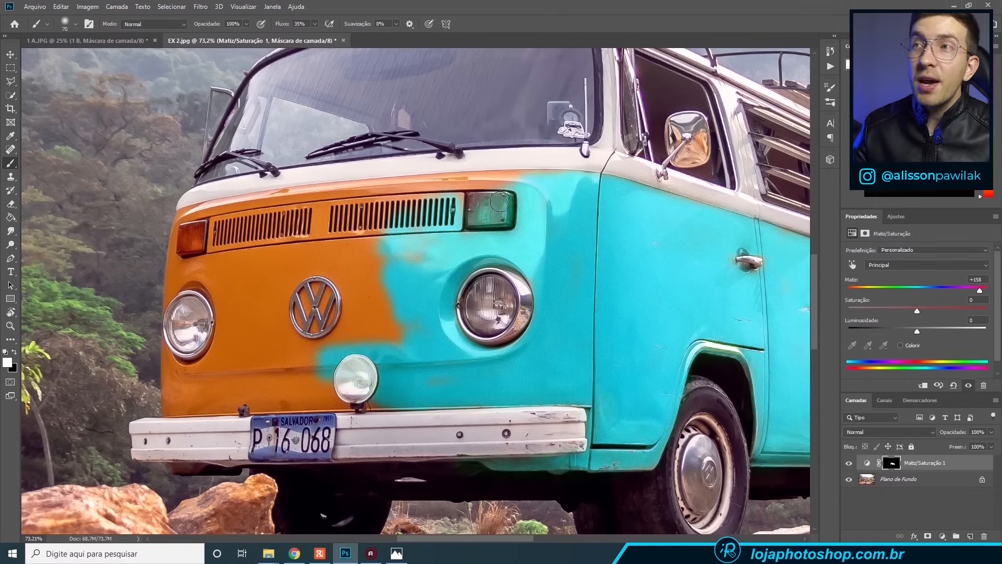
Step: Switch the paint color to black and paint over the near turn signal on the mask, reducing the brush to 45 px
scroll(514, 216, "down", 3)
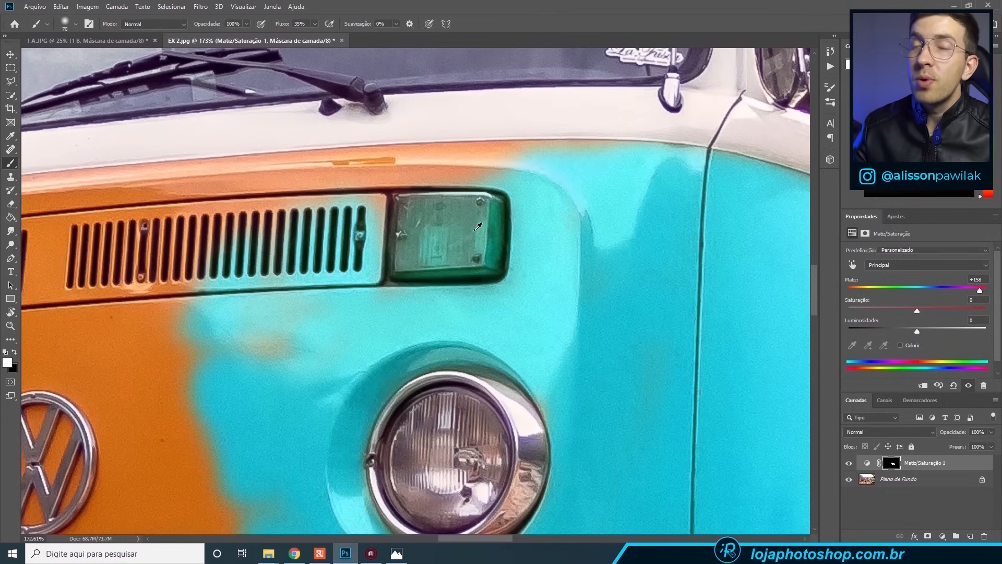
scroll(466, 260, "up", 4)
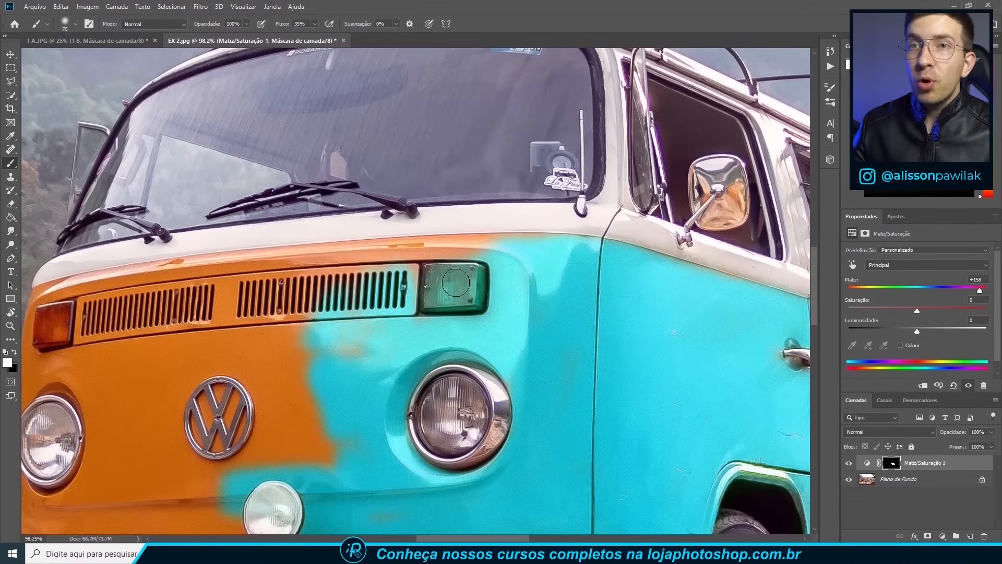
key("x")
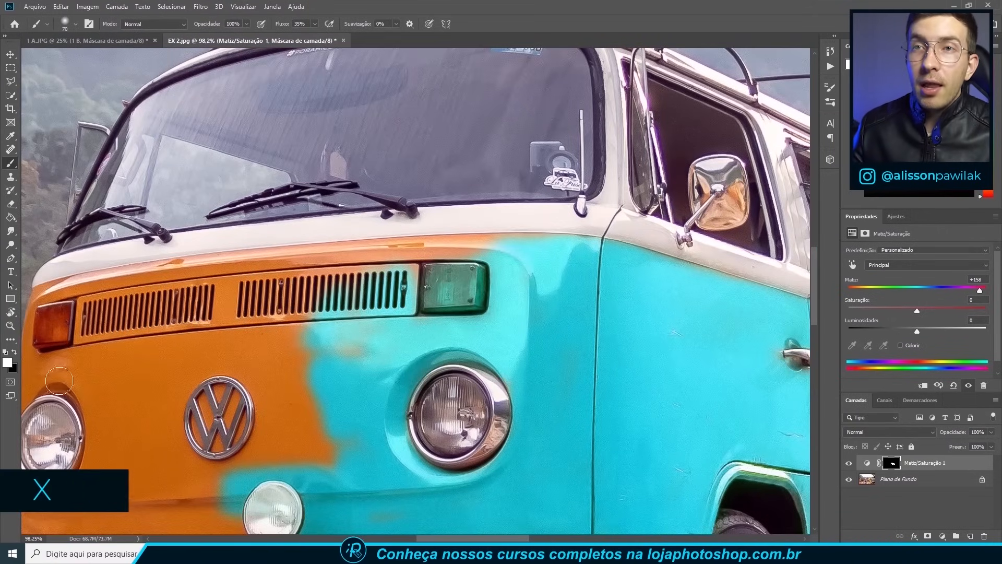
left_click(5, 353)
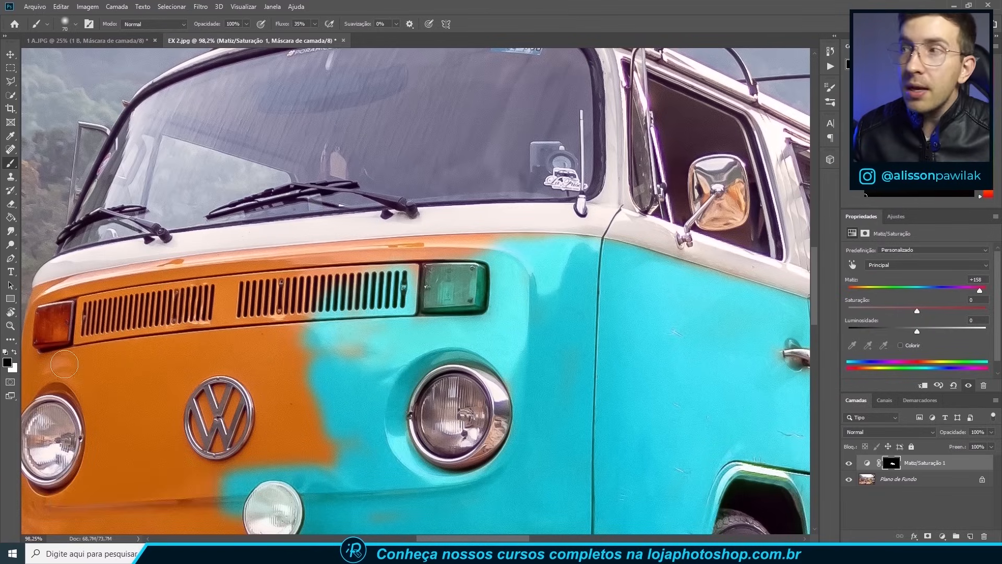
scroll(451, 293, "up", 3)
mouse_move(452, 280)
left_mouse_down()
mouse_move(453, 264)
mouse_move(441, 284)
mouse_move(415, 295)
mouse_move(434, 299)
left_mouse_up()
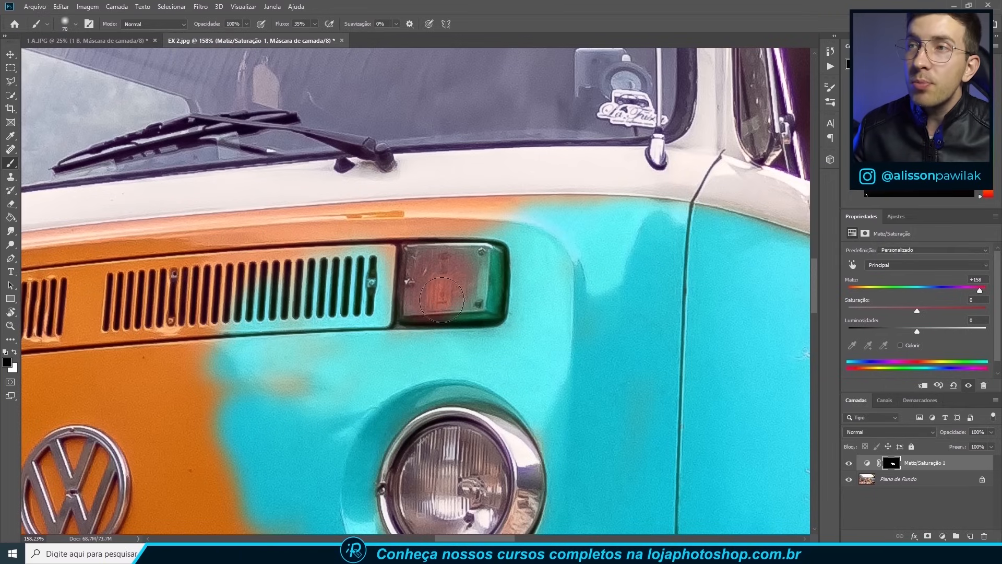
key("bracketleft")
key("bracketleft")
key("bracketleft")
mouse_move(485, 279)
left_mouse_down()
mouse_move(493, 269)
mouse_move(448, 252)
left_mouse_up()
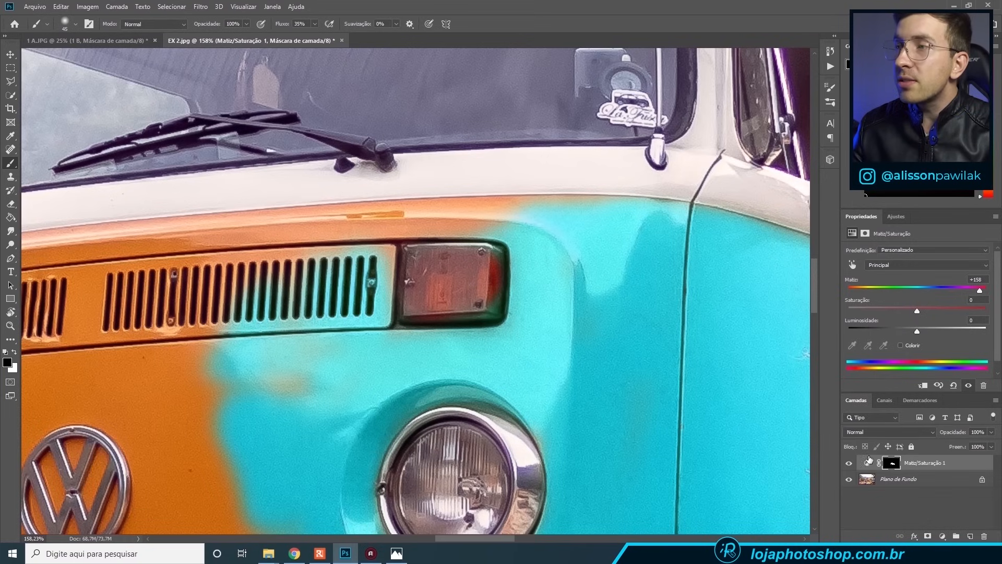
mouse_move(490, 290)
left_mouse_down()
mouse_move(488, 308)
mouse_move(452, 310)
mouse_move(412, 284)
mouse_move(489, 258)
left_mouse_up()
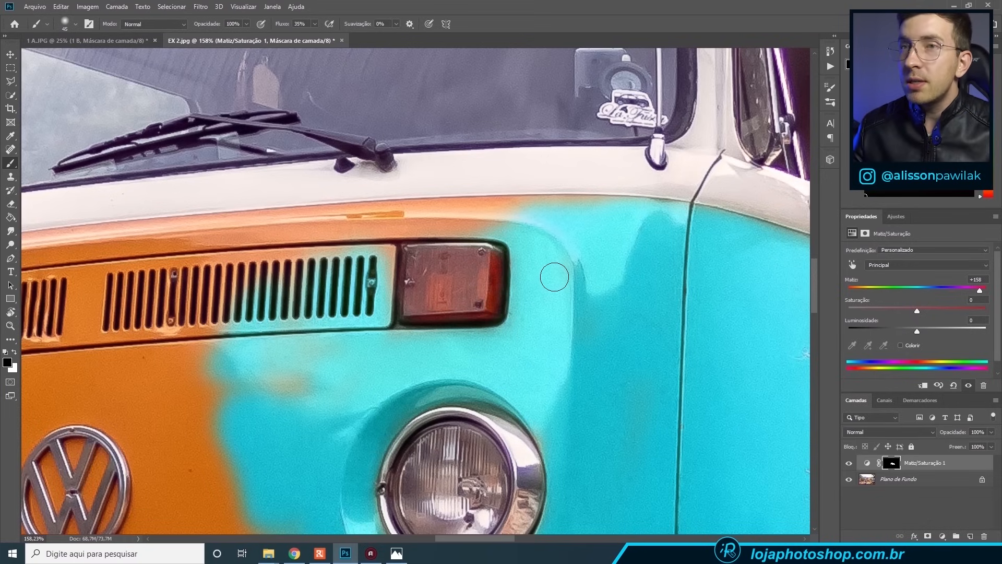
Step: Switch back to white and paint on the mask over the strip above the vents, the near grille and the patch below it
key("x")
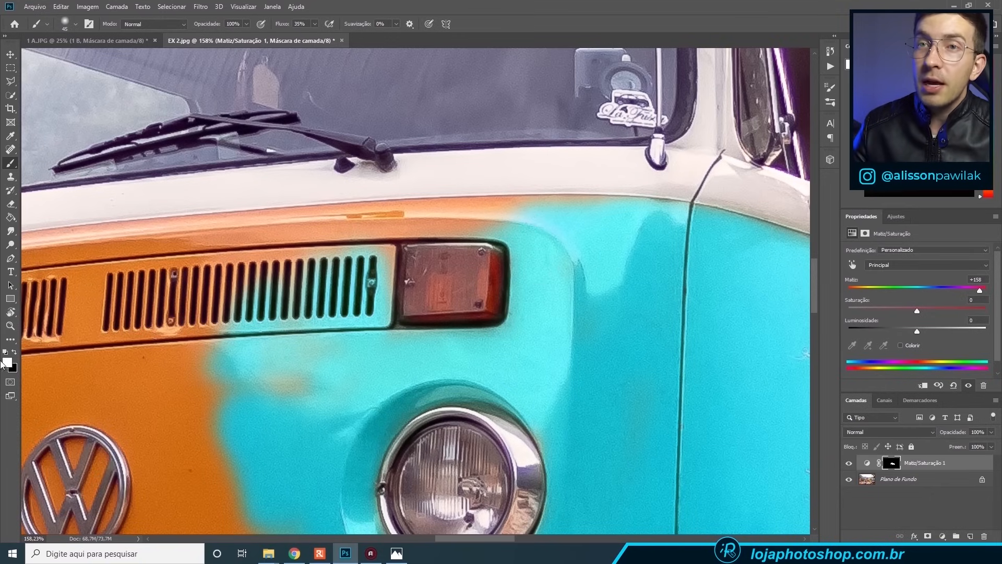
mouse_move(530, 215)
left_mouse_down()
mouse_move(444, 228)
mouse_move(487, 213)
left_mouse_up()
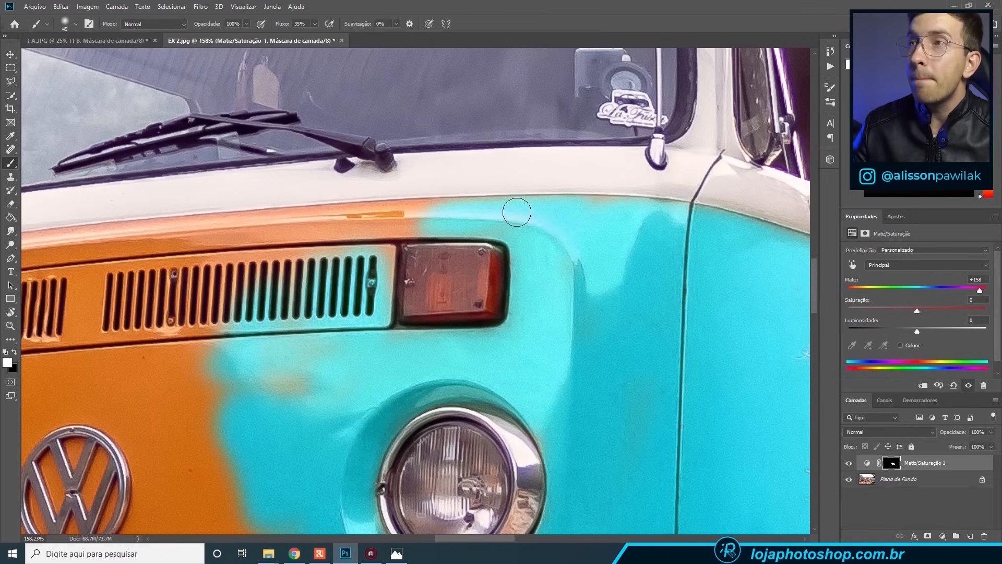
mouse_move(424, 215)
left_mouse_down()
mouse_move(346, 223)
mouse_move(360, 245)
left_mouse_up()
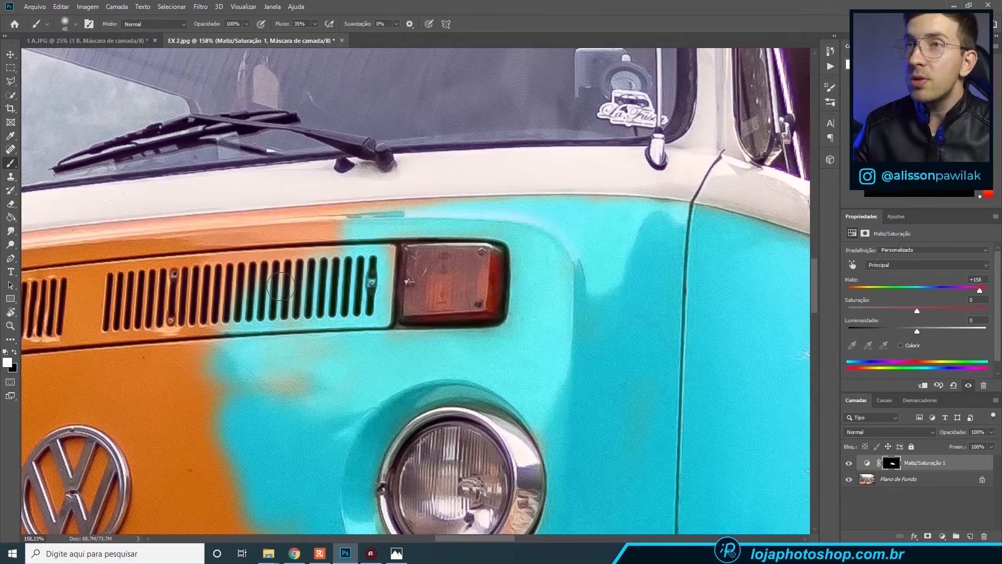
mouse_move(329, 245)
left_mouse_down()
mouse_move(369, 221)
mouse_move(295, 221)
mouse_move(428, 212)
left_mouse_up()
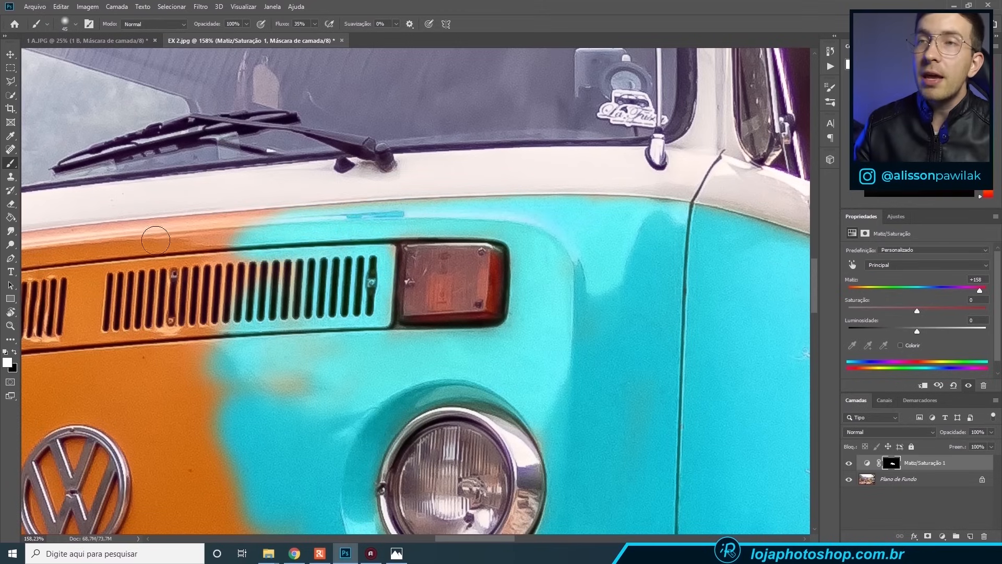
mouse_move(254, 308)
left_mouse_down()
mouse_move(282, 309)
mouse_move(282, 275)
left_mouse_up()
mouse_move(311, 385)
left_mouse_down()
mouse_move(267, 343)
mouse_move(241, 387)
left_mouse_up()
Step: Enlarge the brush to 70 px and paint white on the mask around the VW emblem and across the front toward the far headlight
key("alt")
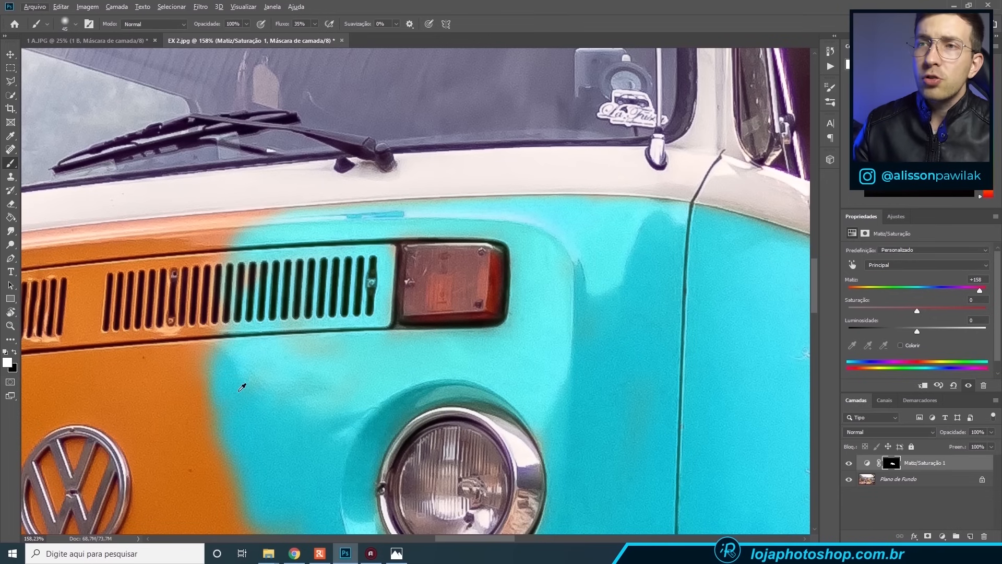
scroll(230, 376, "down", 5)
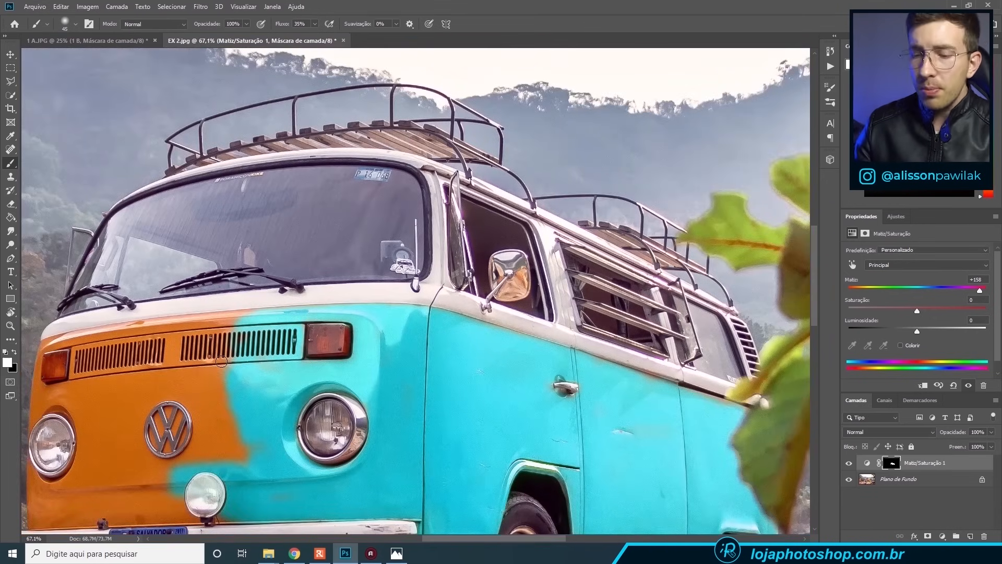
key("bracketright")
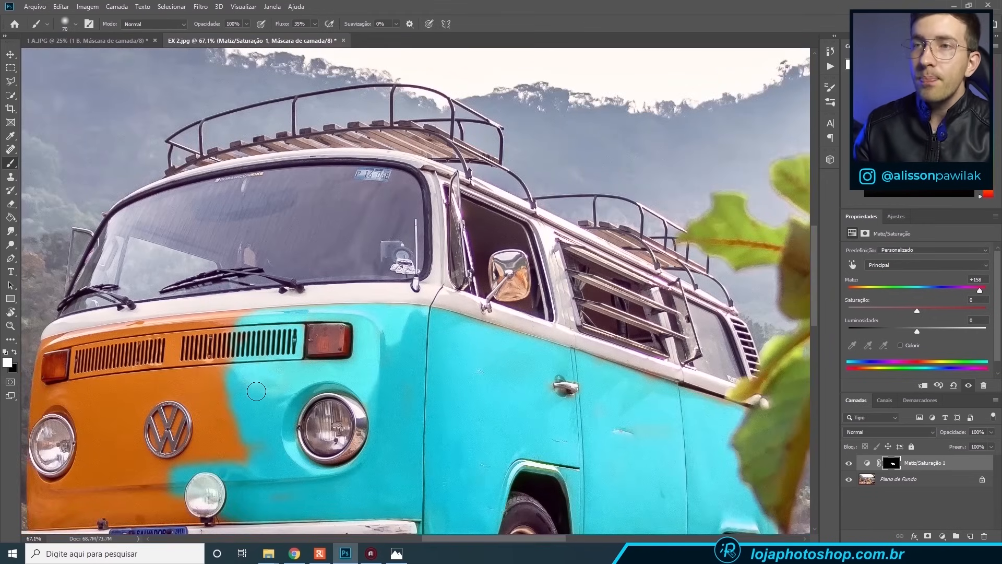
mouse_move(284, 496)
left_mouse_down()
mouse_move(235, 429)
mouse_move(220, 455)
mouse_move(212, 425)
mouse_move(175, 450)
mouse_move(199, 453)
mouse_move(219, 438)
mouse_move(199, 416)
mouse_move(161, 424)
mouse_move(178, 435)
mouse_move(168, 428)
mouse_move(184, 351)
mouse_move(231, 425)
left_mouse_up()
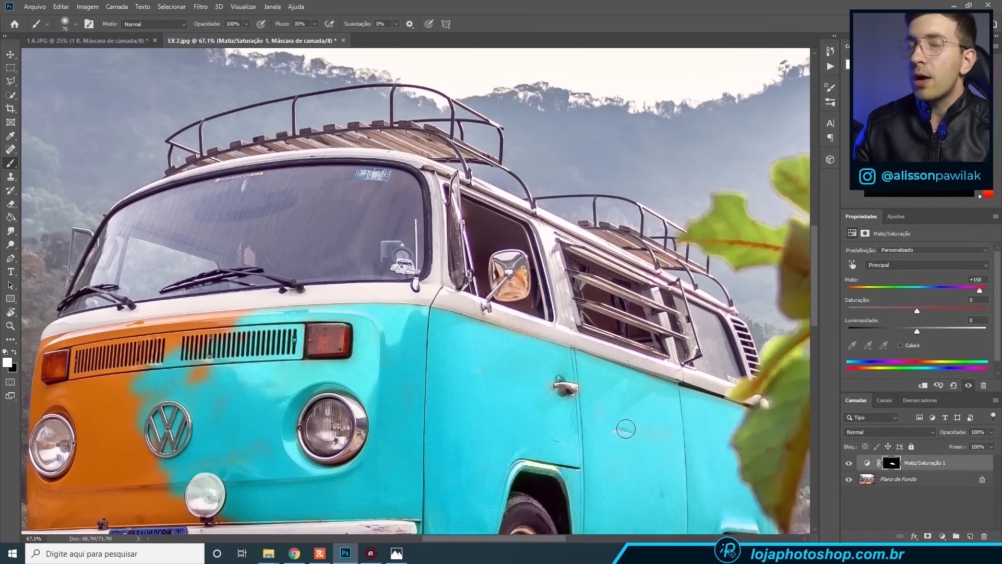
key("]")
mouse_move(193, 389)
left_mouse_down()
mouse_move(206, 377)
mouse_move(166, 381)
mouse_move(173, 355)
mouse_move(204, 364)
mouse_move(245, 326)
mouse_move(97, 379)
mouse_move(240, 470)
left_mouse_up()
key("[")
mouse_move(125, 462)
left_mouse_down()
mouse_move(64, 394)
mouse_move(109, 337)
left_mouse_up()
key("[")
key("[")
scroll(104, 365, "down", 2)
mouse_move(94, 376)
left_mouse_down()
mouse_move(136, 396)
mouse_move(71, 380)
mouse_move(34, 389)
mouse_move(83, 418)
left_mouse_up()
Step: Reduce the brush to 20 px and paint white on the mask over the lower front panel and around the far headlight
scroll(84, 417, "up", 3)
key("[")
key("[")
key("[")
mouse_move(230, 418)
left_mouse_down()
mouse_move(186, 422)
mouse_move(219, 432)
mouse_move(302, 406)
mouse_move(315, 423)
mouse_move(431, 419)
mouse_move(343, 377)
mouse_move(317, 398)
mouse_move(418, 390)
mouse_move(357, 412)
mouse_move(576, 417)
left_mouse_up()
key("[")
key("[")
key("[")
scroll(135, 347, "up", 2)
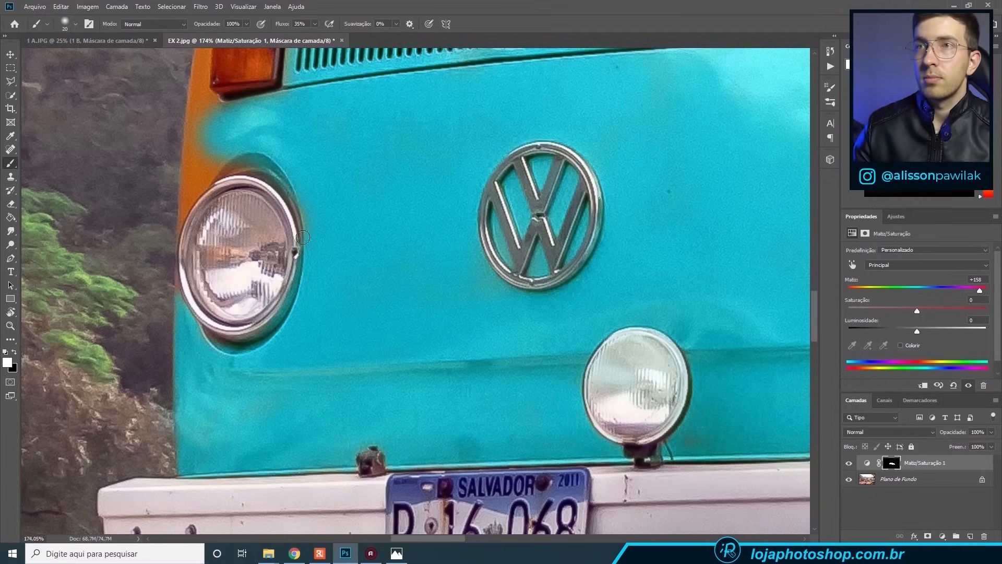
left_click_drag(291, 271, 288, 183)
left_click_drag(292, 188, 427, 299)
Step: Try painting white on the mask over the far turn signal and undo the strokes one by one
mouse_move(449, 104)
left_mouse_down()
mouse_move(427, 146)
mouse_move(381, 151)
mouse_move(376, 172)
mouse_move(427, 199)
left_mouse_up()
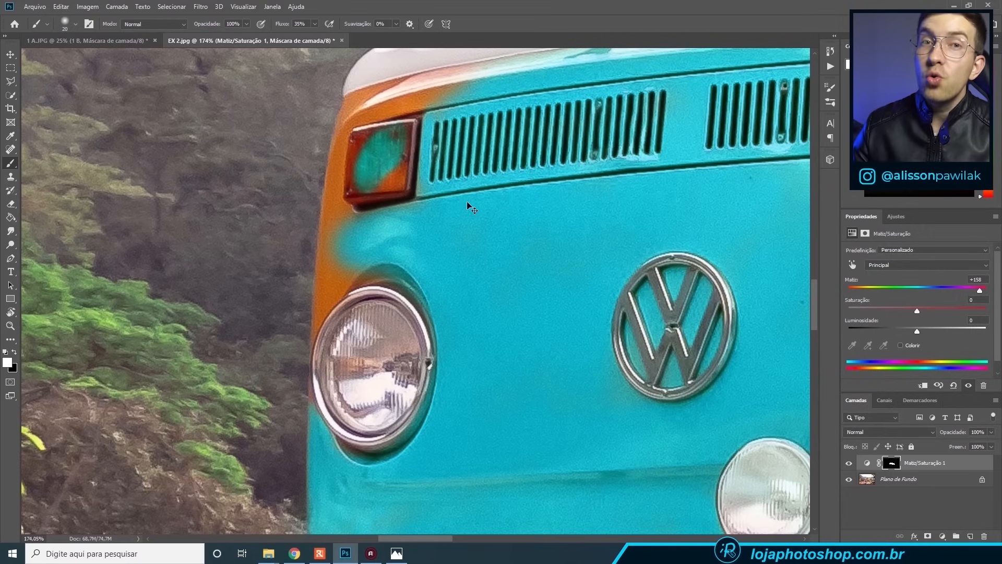
key("ctrl+z")
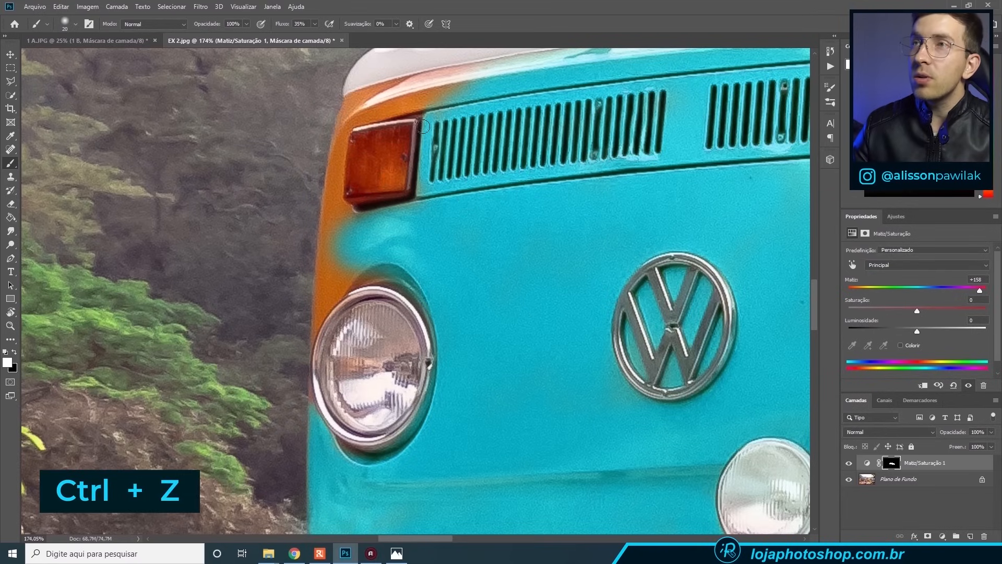
mouse_move(387, 164)
left_mouse_down()
mouse_move(389, 147)
mouse_move(358, 167)
left_mouse_up()
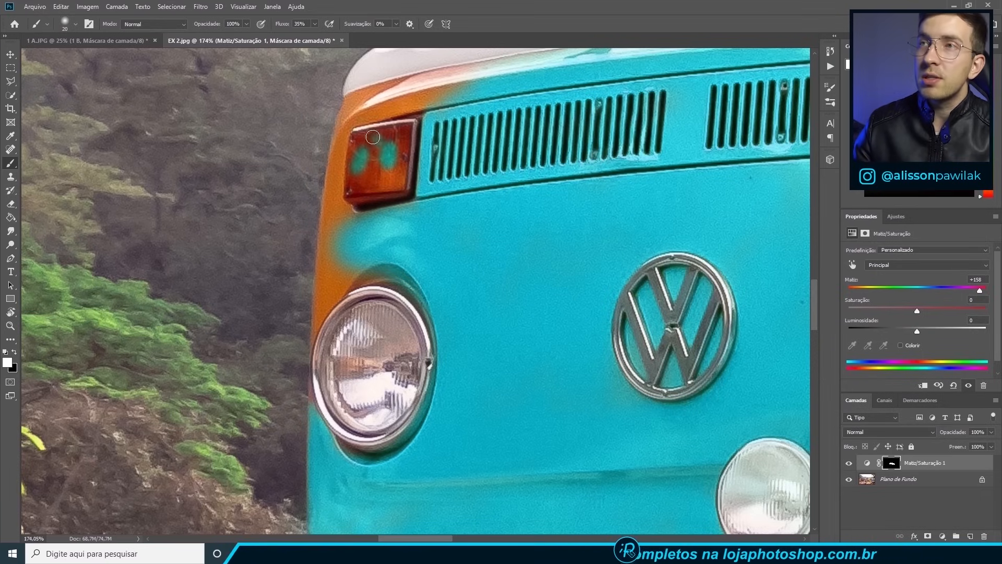
key("ctrl+z")
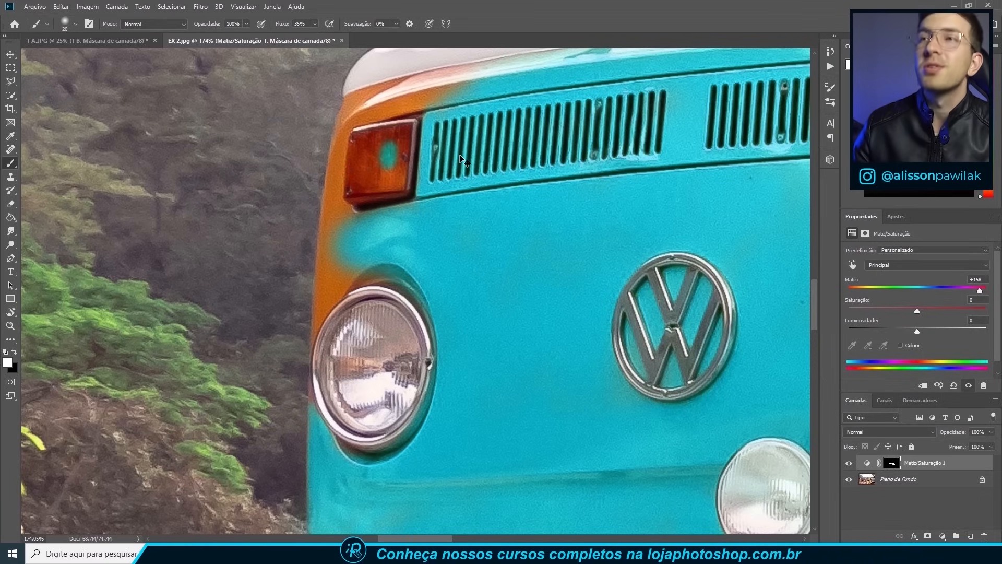
key("ctrl+z")
Step: Paint white on the mask around the far turn signal and along the headlight's outer edge, reducing the brush for the narrow sliver
key("bracketright")
mouse_move(441, 96)
left_mouse_down()
mouse_move(370, 98)
mouse_move(376, 109)
mouse_move(366, 98)
mouse_move(418, 93)
mouse_move(340, 135)
mouse_move(344, 172)
mouse_move(333, 167)
mouse_move(368, 211)
left_mouse_up()
key("bracketleft")
mouse_move(341, 271)
left_mouse_down()
mouse_move(362, 277)
mouse_move(329, 229)
mouse_move(324, 285)
mouse_move(347, 284)
left_mouse_up()
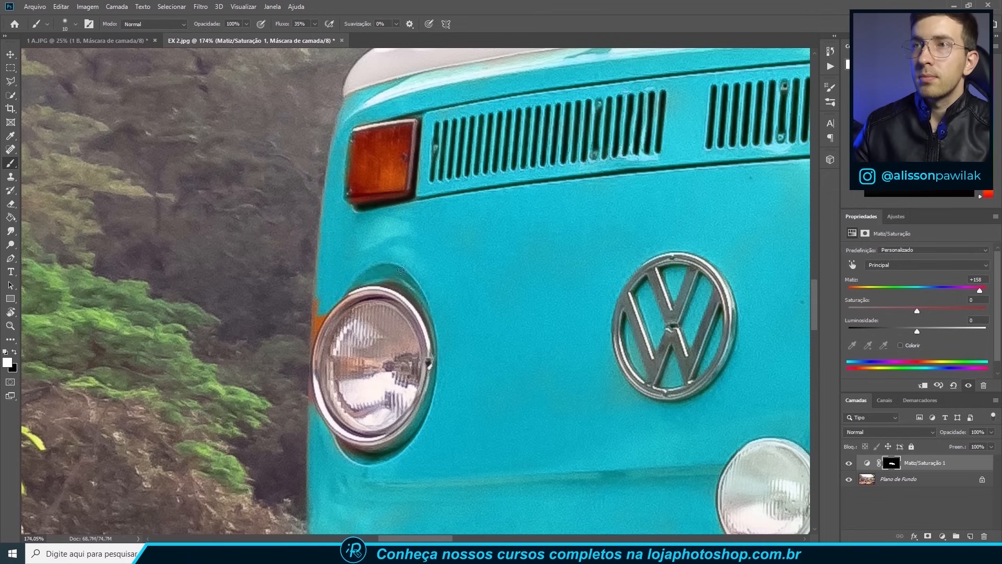
key("bracketleft")
key("bracketleft")
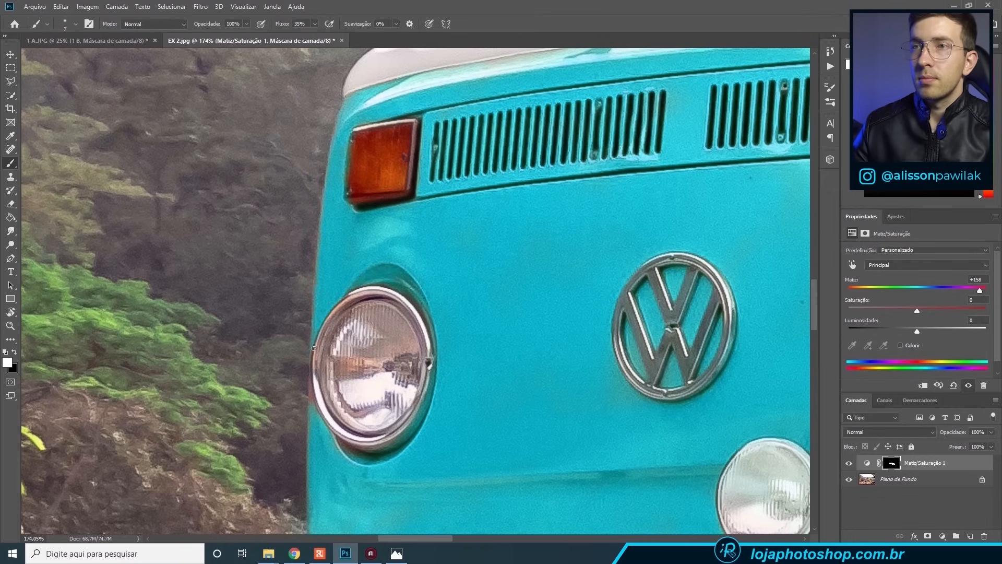
Step: Compare the van before and after recoloring by repeatedly hiding and showing the Hue/Saturation adjustment layer
scroll(365, 363, "down", 7)
scroll(459, 365, "up", 2)
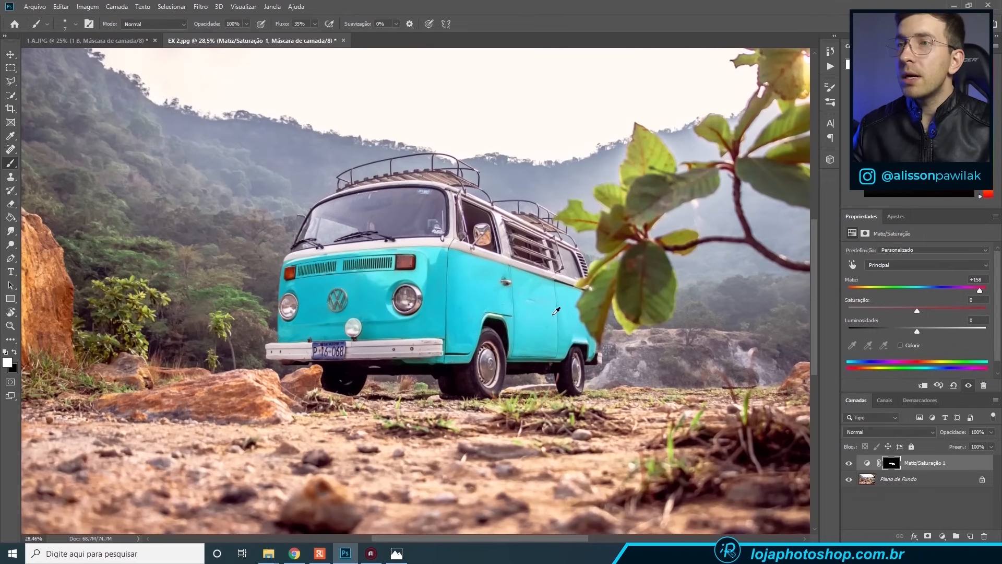
left_click(849, 463)
left_click(849, 463)
left_click(849, 463)
left_click(849, 463)
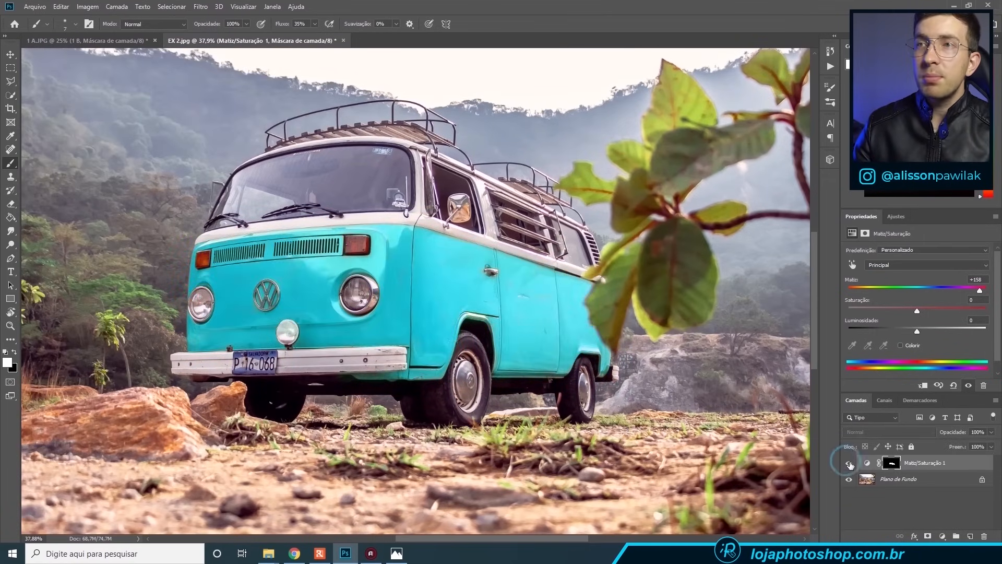
left_click(849, 464)
left_click(849, 463)
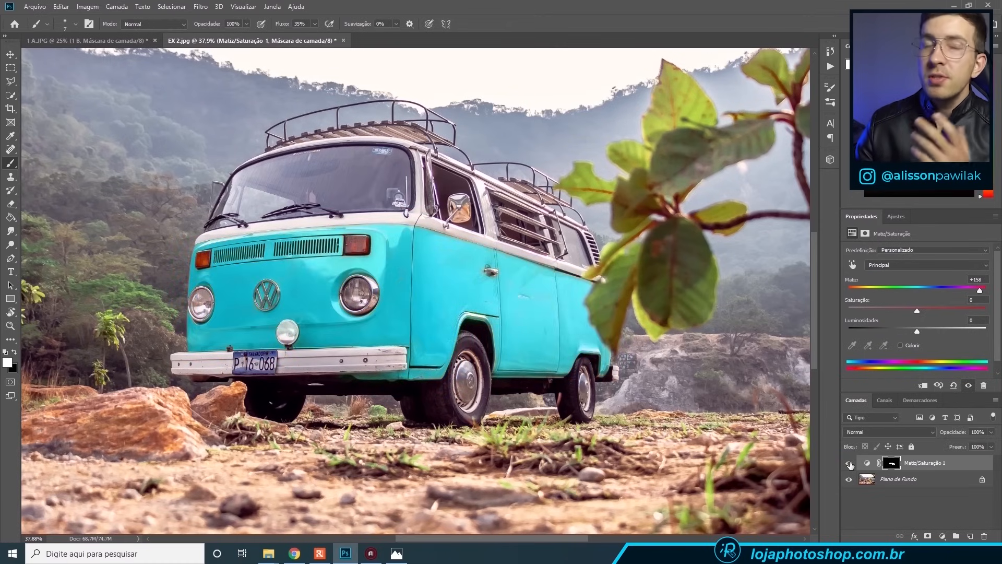
left_click(849, 463)
left_click(849, 464)
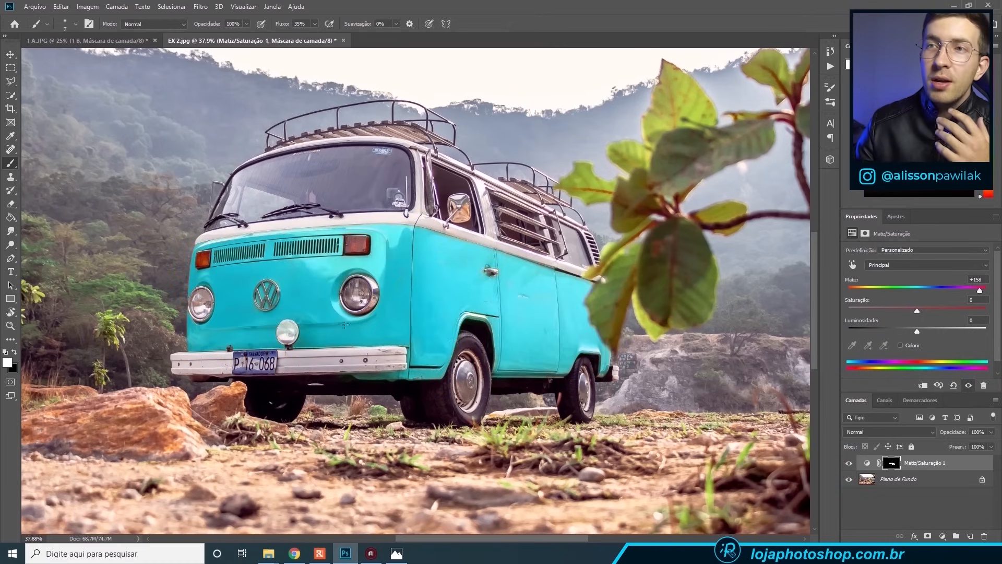
Step: Enlarge the brush to 15 px and paint white on the mask over the body strip beneath the bumper's far end
scroll(296, 377, "up", 11)
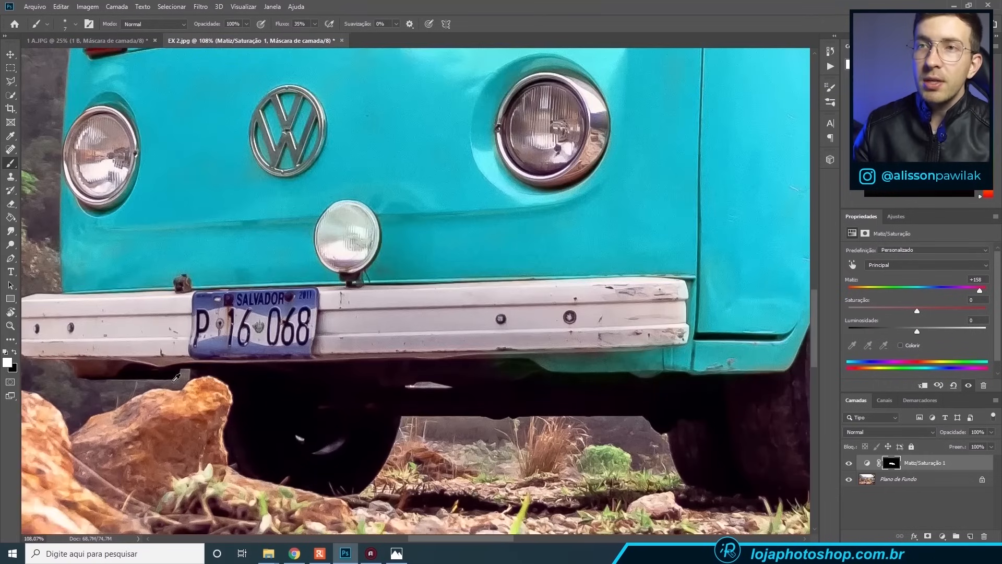
key("bracketright")
key("bracketright")
key("bracketright")
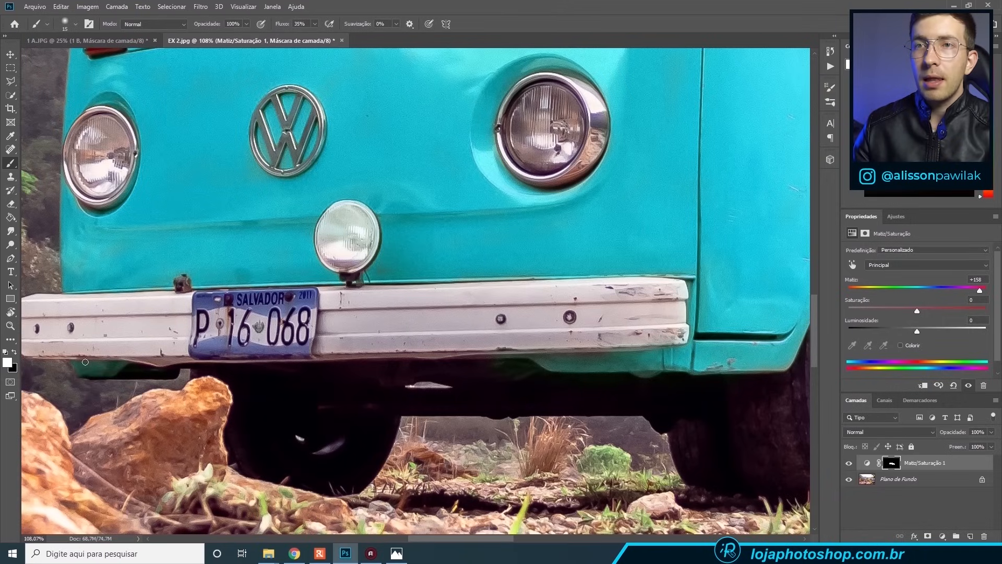
Step: Try a red hue of -41 on the van, then set the Hue/Saturation adjustment's hue to +5
key("ctrl+0")
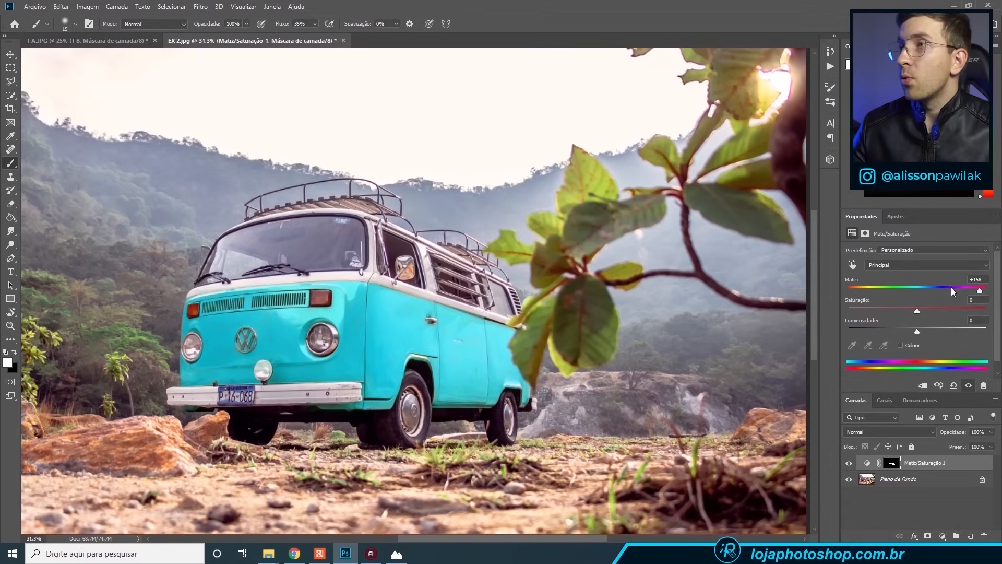
left_click_drag(963, 285, 890, 292)
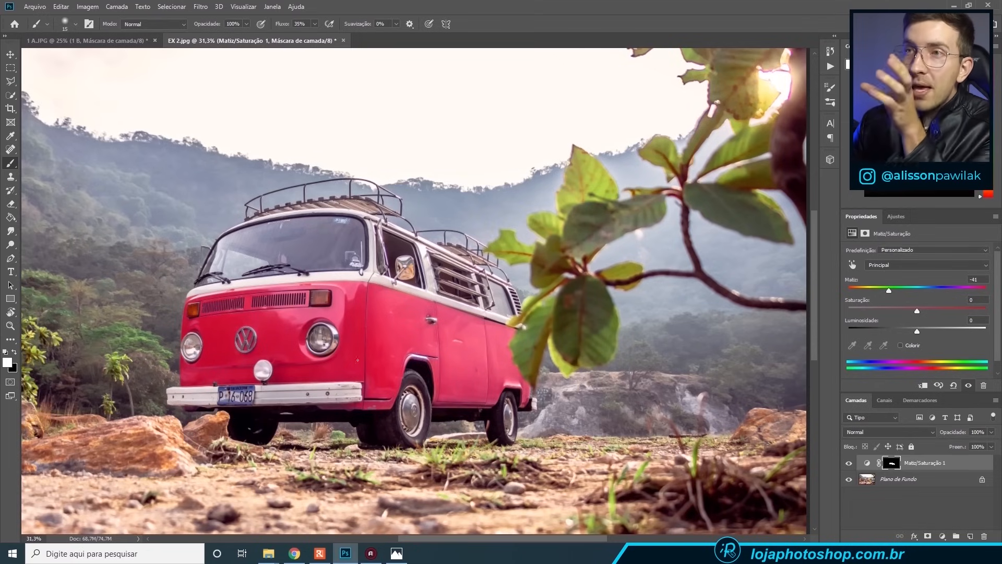
left_click_drag(883, 288, 919, 286)
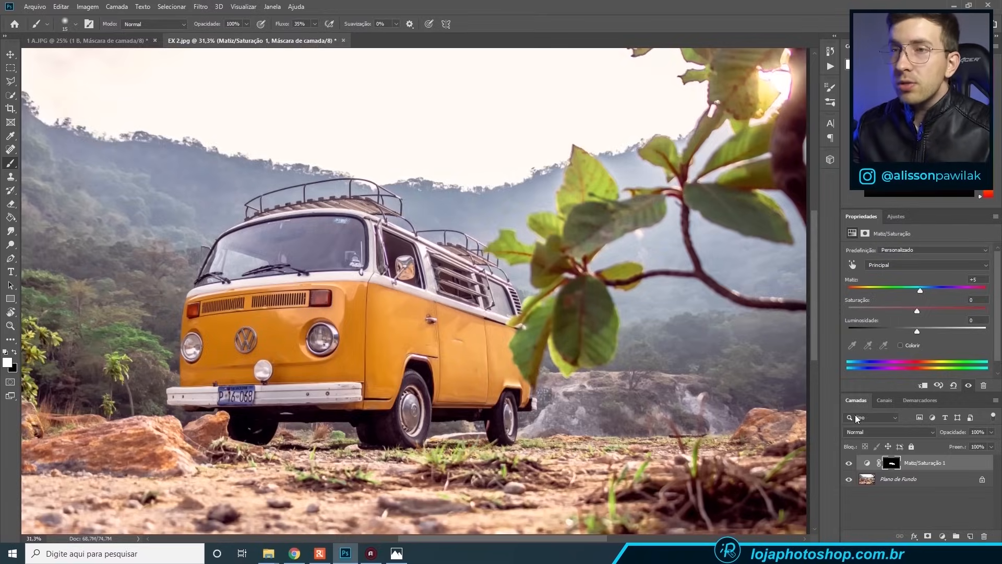
Step: Open the night street photo 3 B from the Máscaras de Camada no Photoshop folder in Photoshop
mouse_move(268, 553)
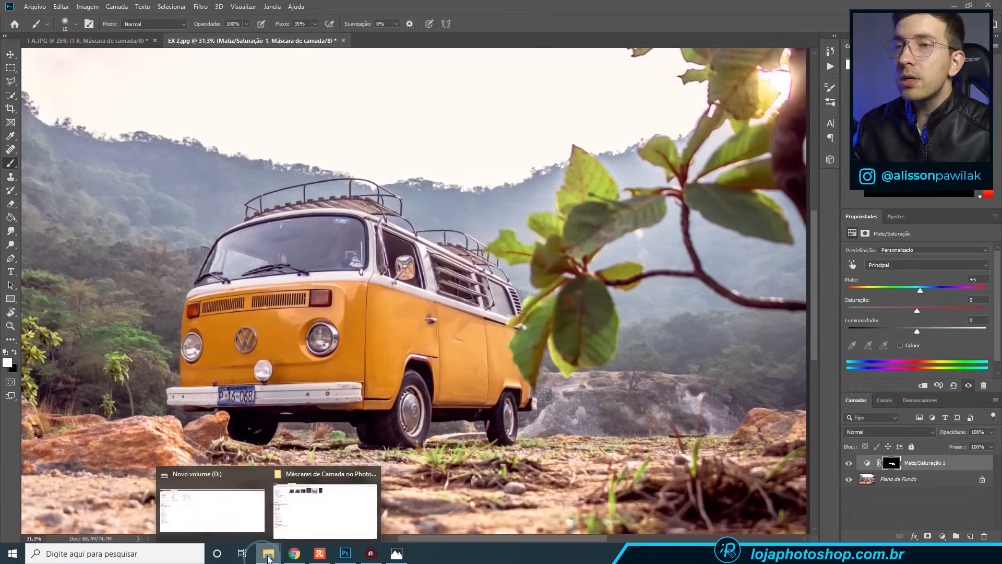
left_click(302, 514)
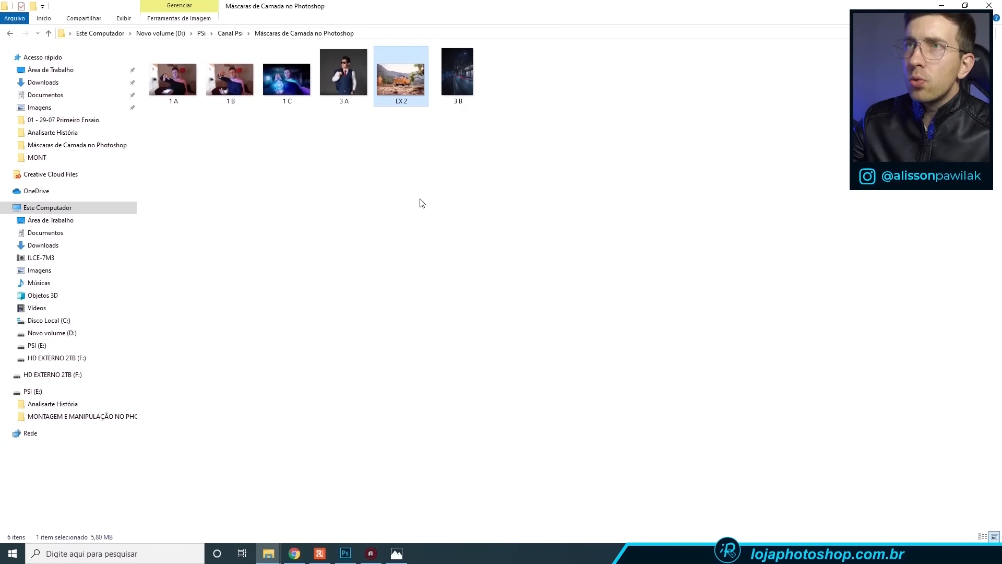
right_click(333, 72)
mouse_move(293, 237)
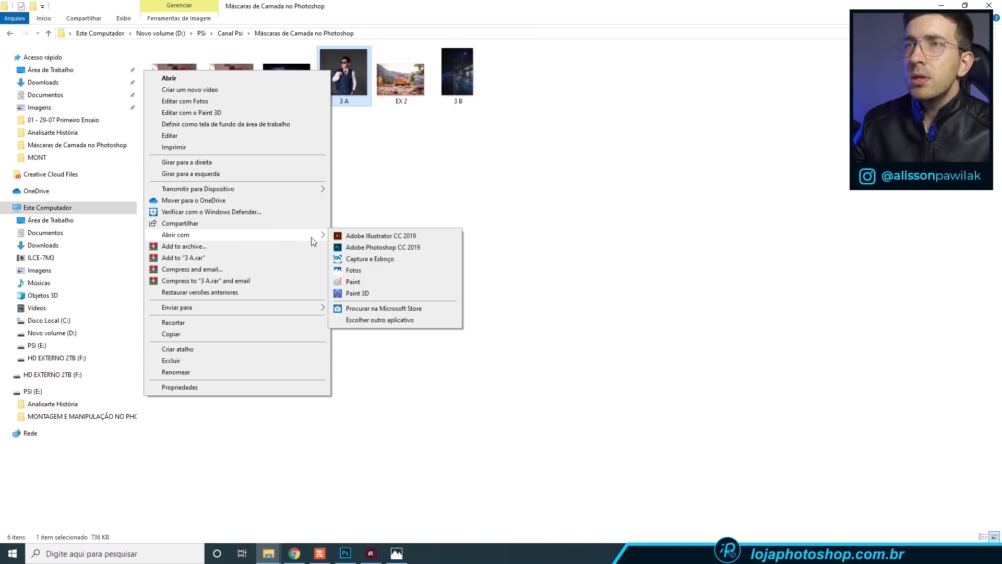
left_click(420, 185)
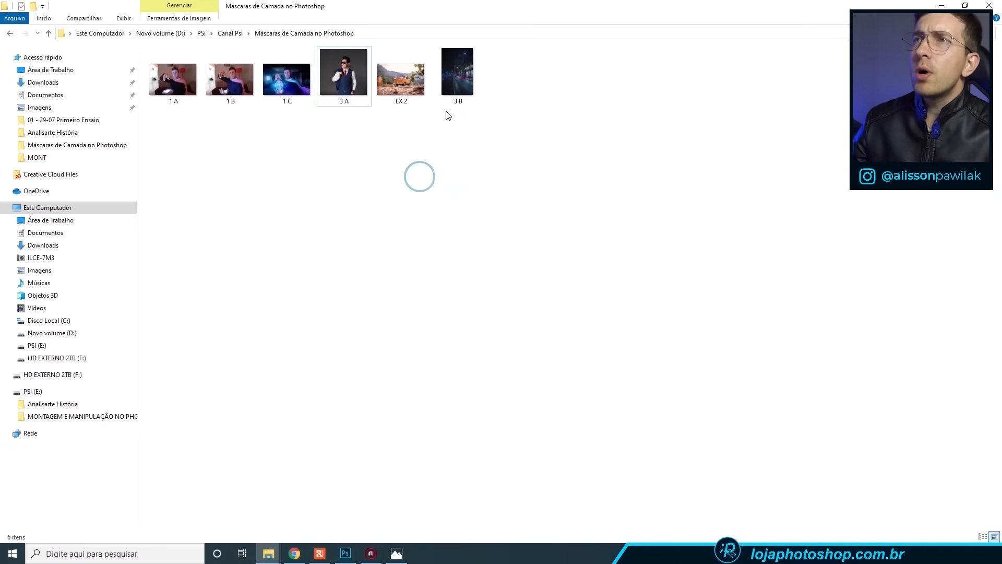
left_click(474, 102)
right_click(466, 76)
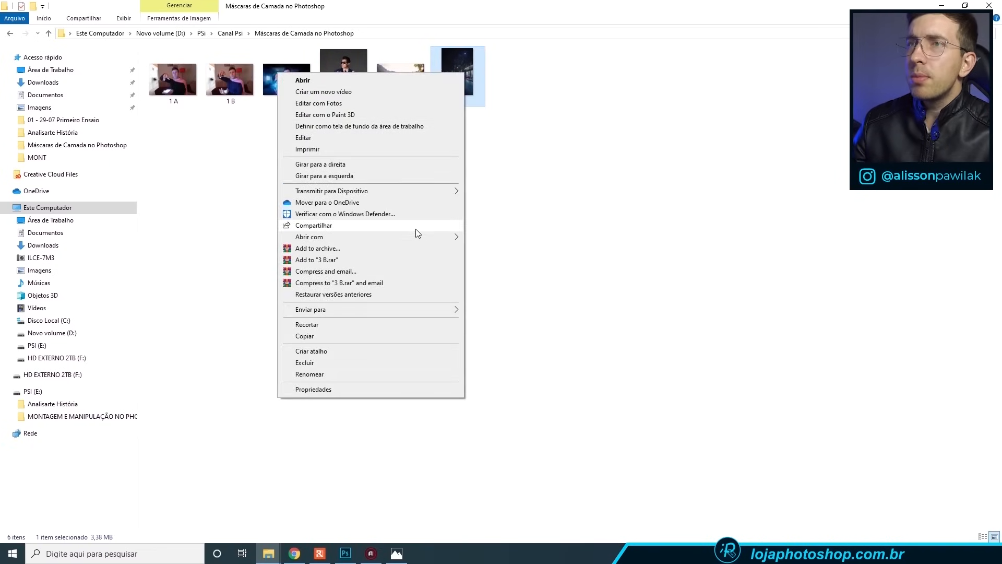
mouse_move(416, 238)
left_click(516, 250)
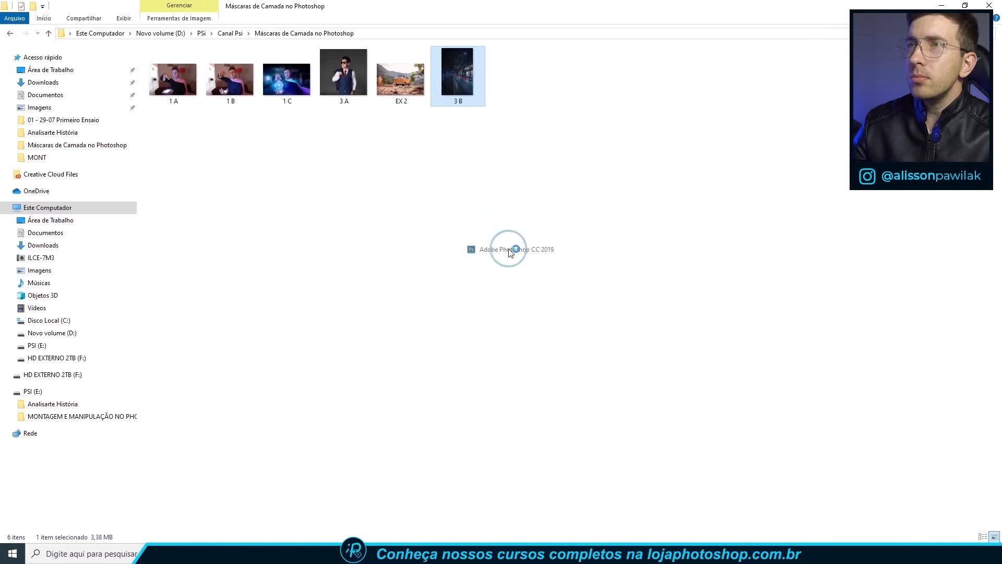
left_click(527, 332)
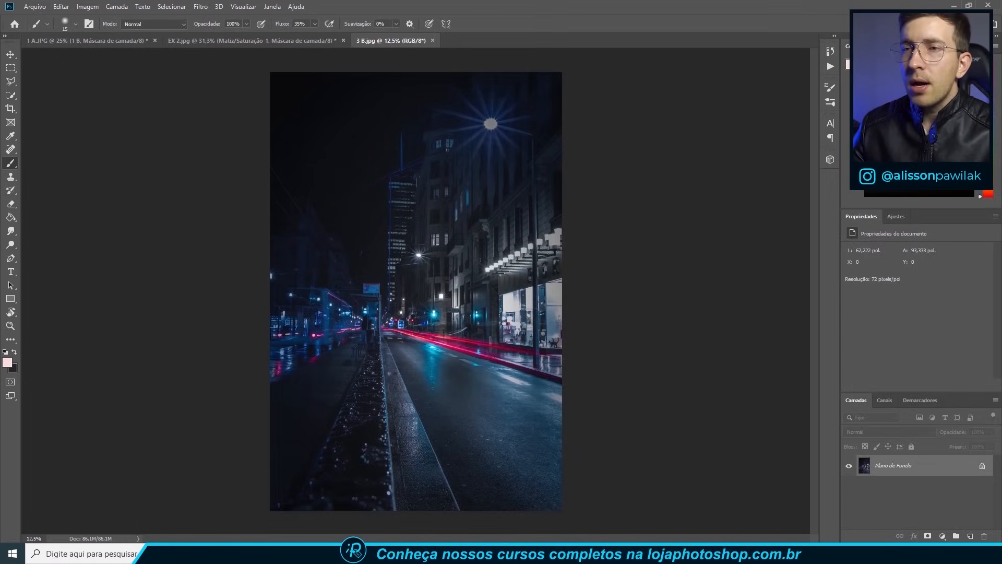
Step: Place photo 3 A from the File Explorer folder into the 3 B document as a layer above the street
mouse_move(268, 553)
left_click(293, 516)
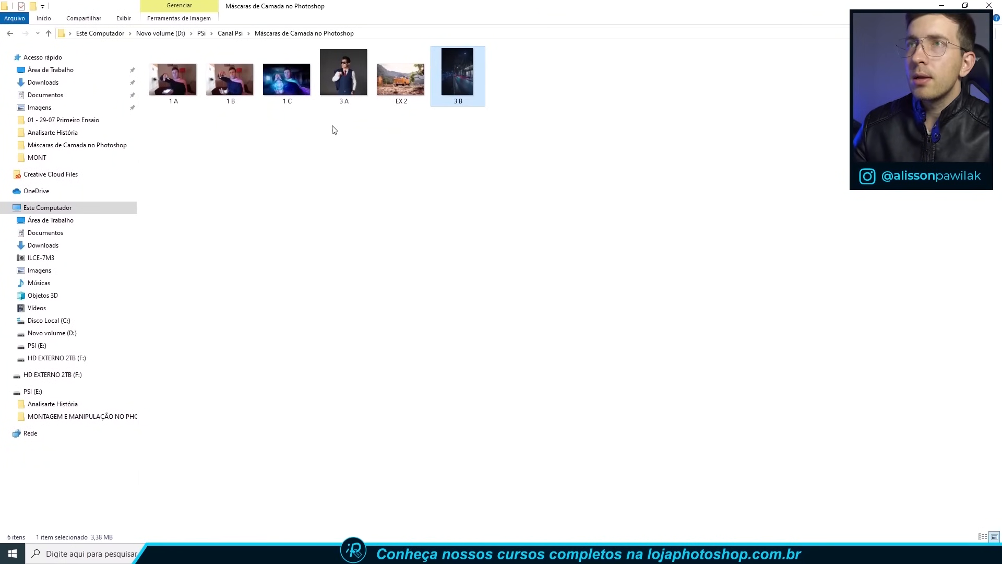
left_click_drag(339, 87, 368, 441)
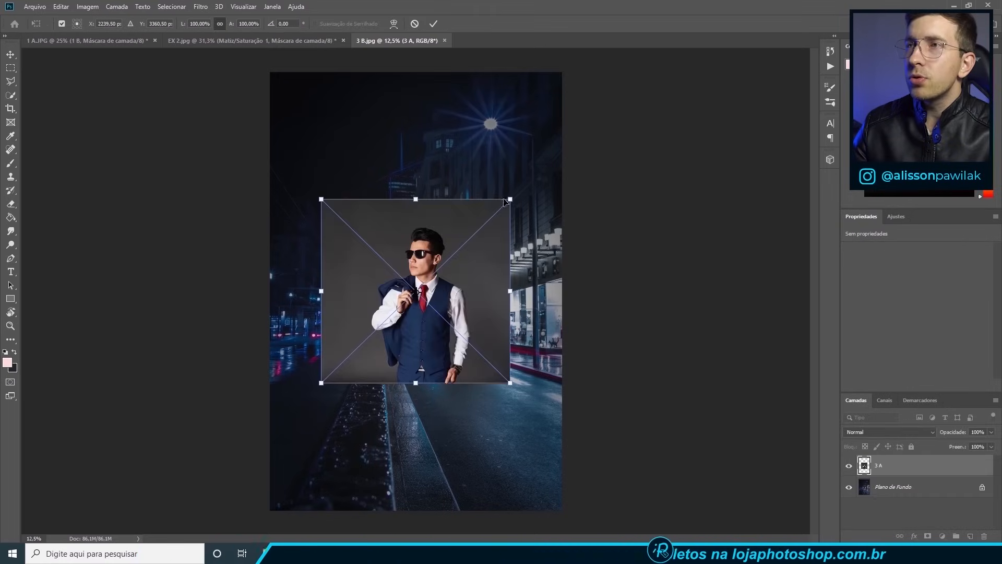
Step: Scale the placed 3 A photo to about 235% and shift it slightly left and down to meet the canvas's lower edge
left_click_drag(508, 198, 662, 98)
left_click_drag(567, 165, 560, 167)
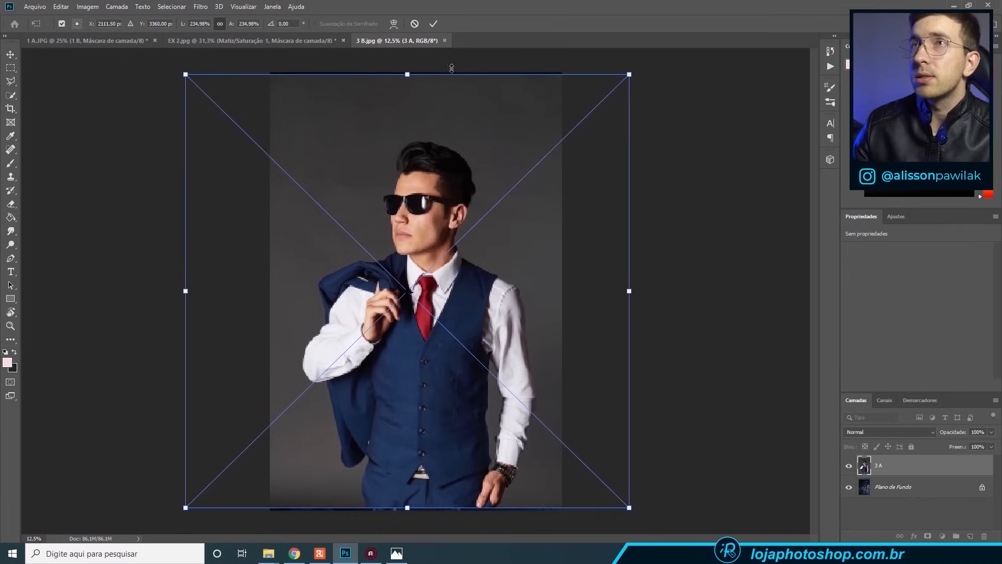
left_click(432, 25)
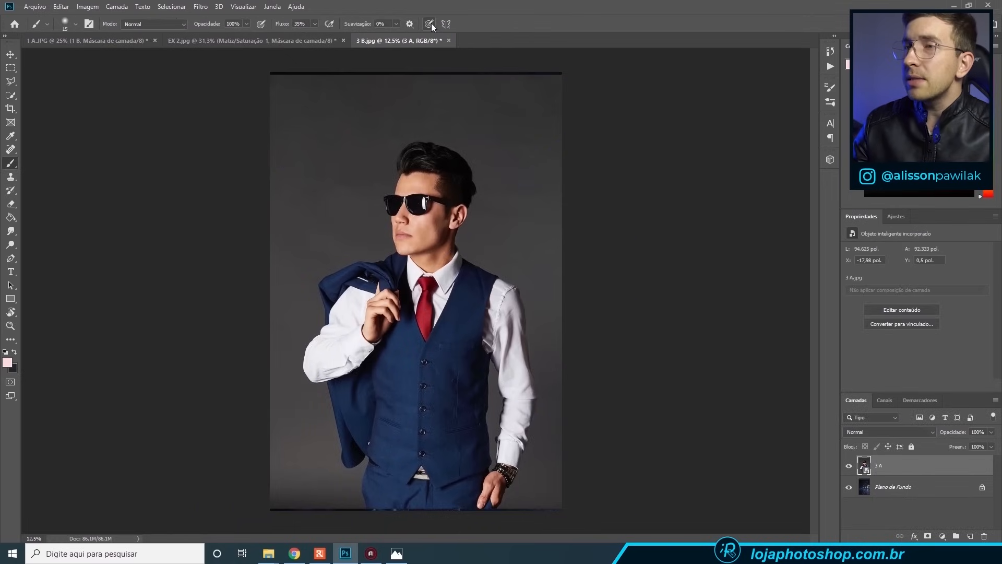
key("v")
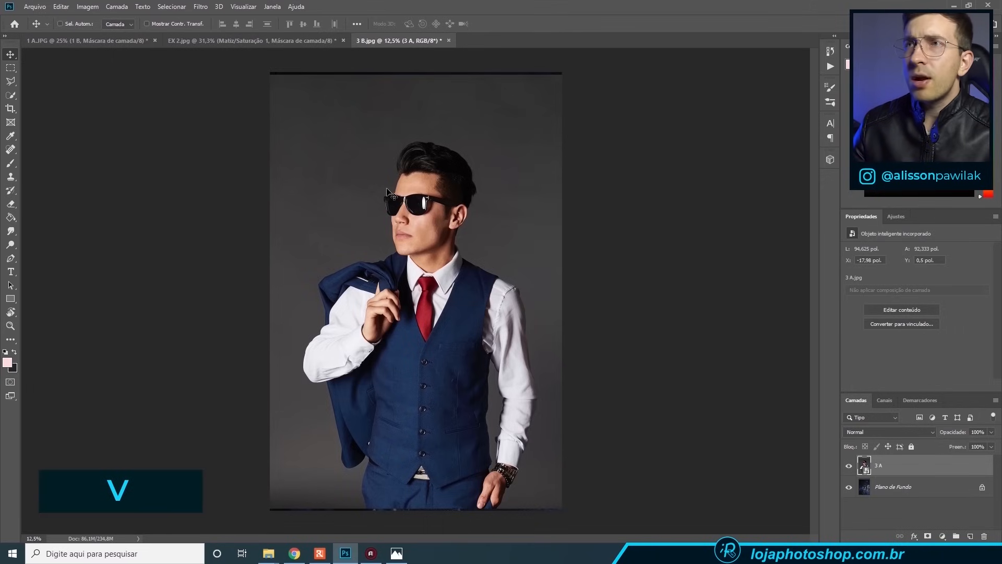
mouse_move(387, 192)
left_mouse_down()
mouse_move(360, 208)
mouse_move(409, 187)
mouse_move(379, 203)
mouse_move(387, 187)
left_mouse_up()
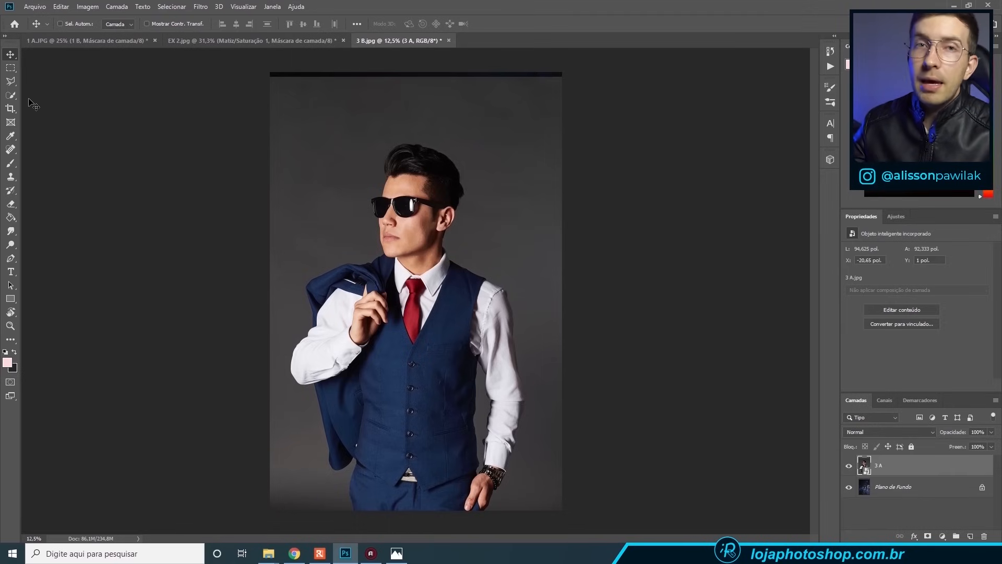
Step: Select the man's vest, raised sleeve and draped jacket with a 300 px Quick Selection brush
left_click(10, 95)
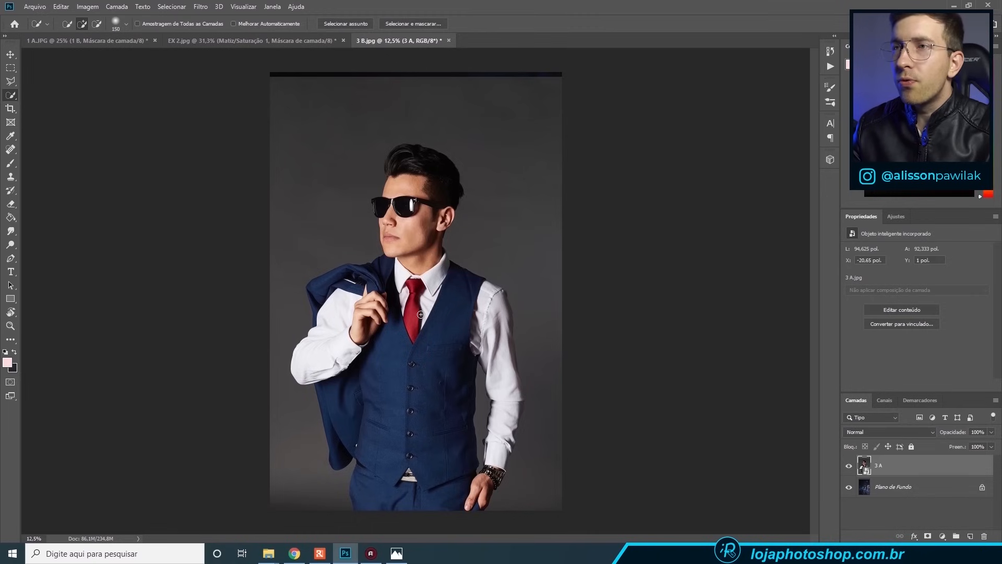
key("bracketright")
mouse_move(416, 349)
left_mouse_down()
mouse_move(399, 392)
mouse_move(366, 341)
left_mouse_up()
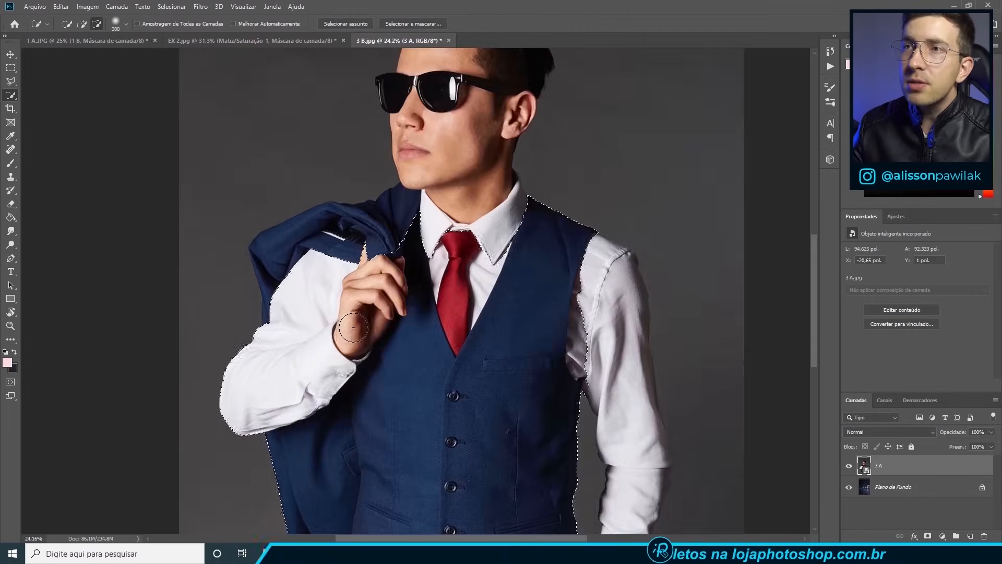
scroll(367, 334, "up", 2)
mouse_move(349, 245)
left_mouse_down()
mouse_move(297, 248)
mouse_move(313, 244)
mouse_move(283, 291)
mouse_move(291, 312)
mouse_move(318, 318)
left_mouse_up()
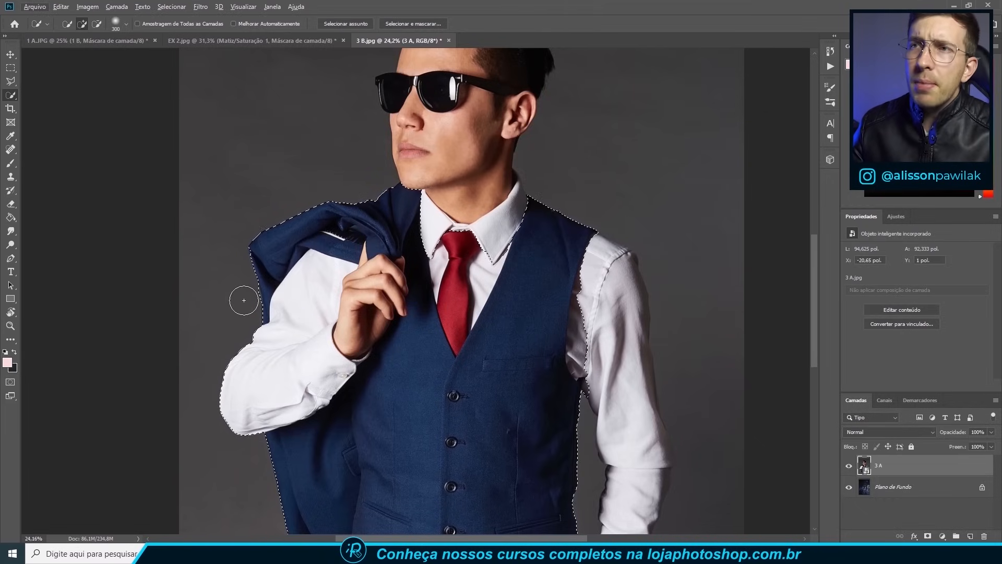
scroll(480, 331, "down", 2)
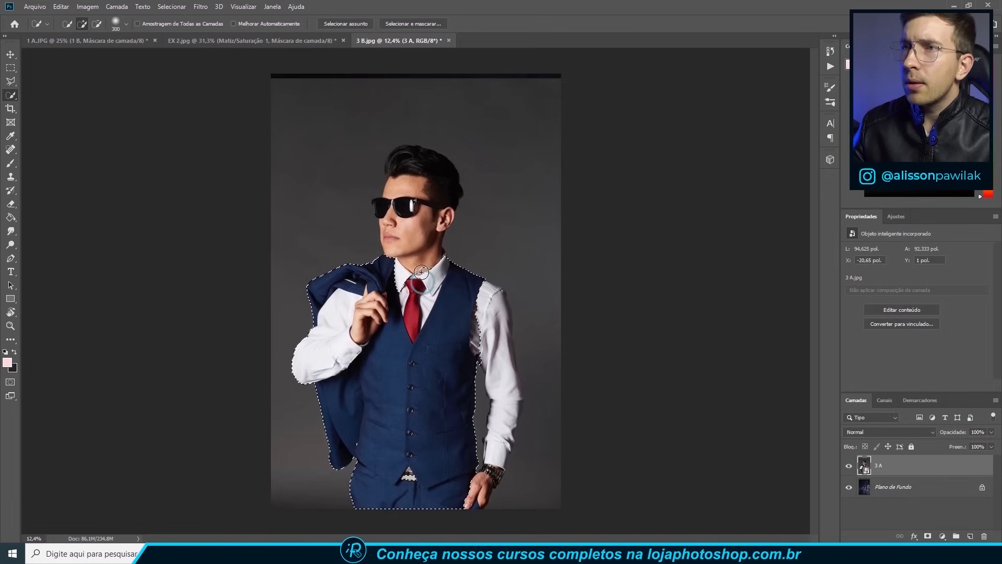
Step: Add the man's face and ear to the selection and subtract the background spill behind the ear and neck
mouse_move(412, 276)
left_mouse_down()
mouse_move(389, 235)
mouse_move(405, 182)
mouse_move(393, 210)
mouse_move(412, 211)
left_mouse_up()
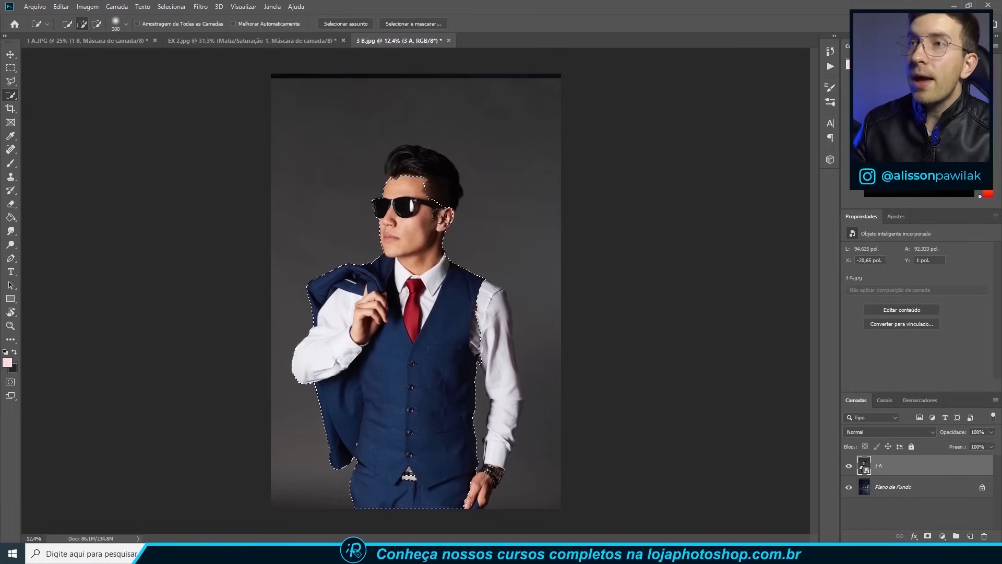
scroll(441, 215, "up", 3)
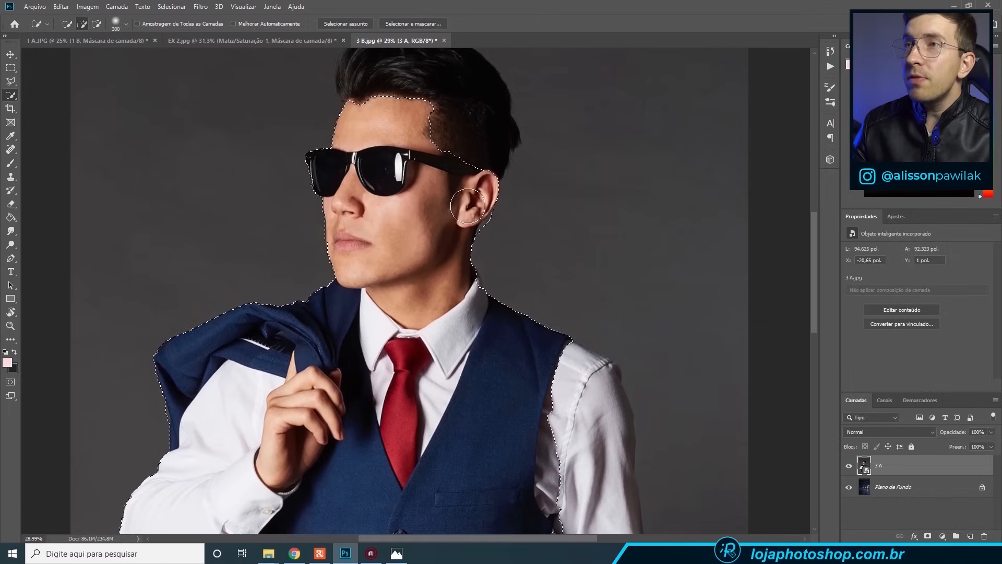
scroll(523, 248, "up", 3)
left_click_drag(422, 208, 410, 208)
left_click(435, 309, "alt")
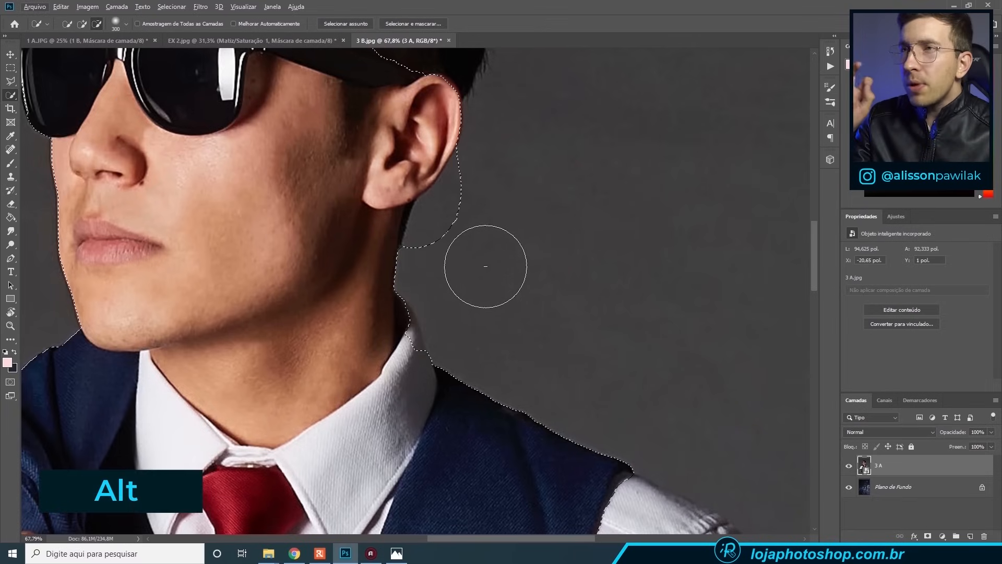
left_click(470, 250, "alt")
left_click(433, 197, "alt")
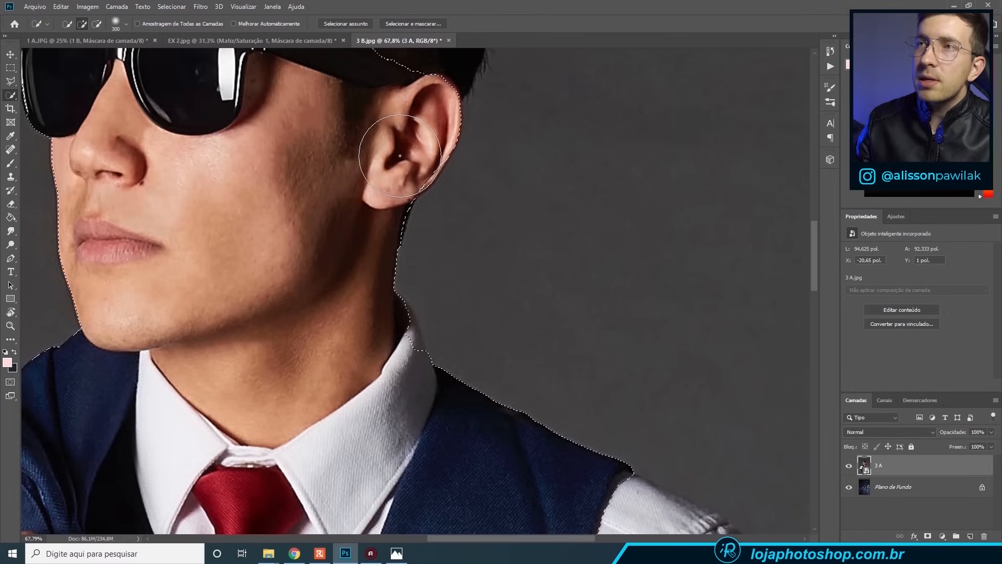
left_click_drag(414, 196, 389, 134)
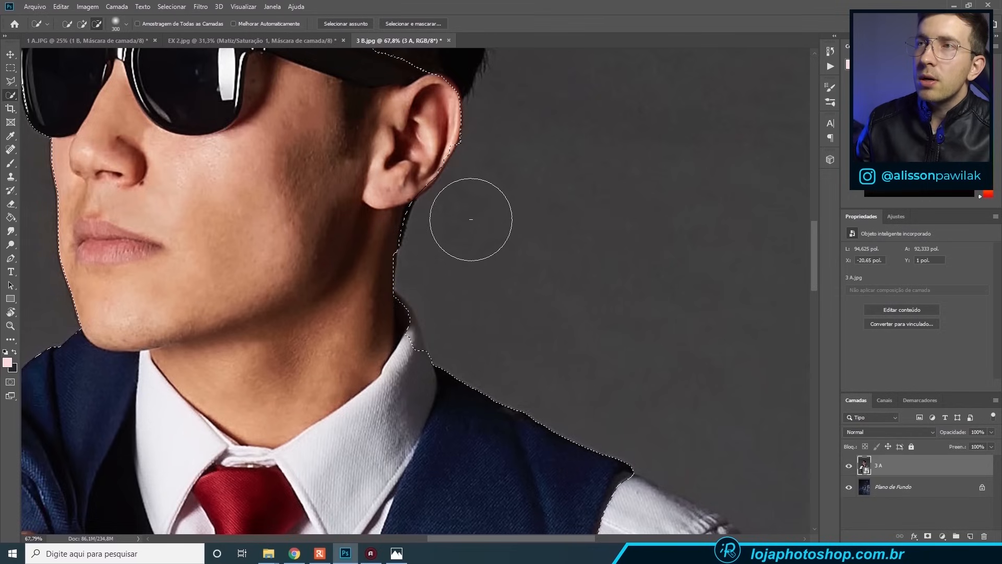
Step: Add the man's hair, lowered sleeve and hand to the selection
scroll(457, 274, "down", 4)
mouse_move(449, 198)
left_mouse_down()
mouse_move(428, 151)
mouse_move(382, 126)
mouse_move(344, 134)
left_mouse_up()
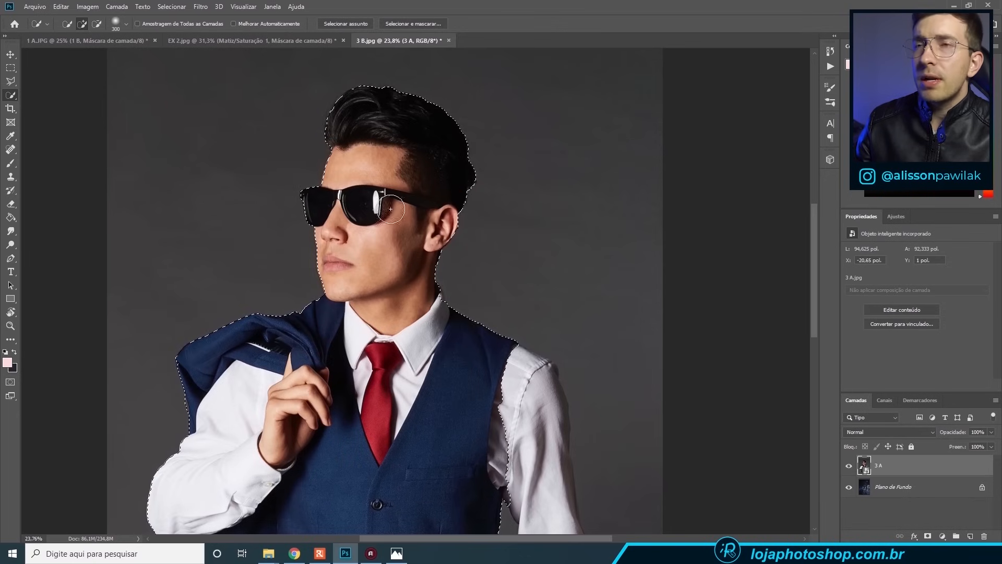
scroll(392, 209, "down", 2)
scroll(384, 307, "down", 4)
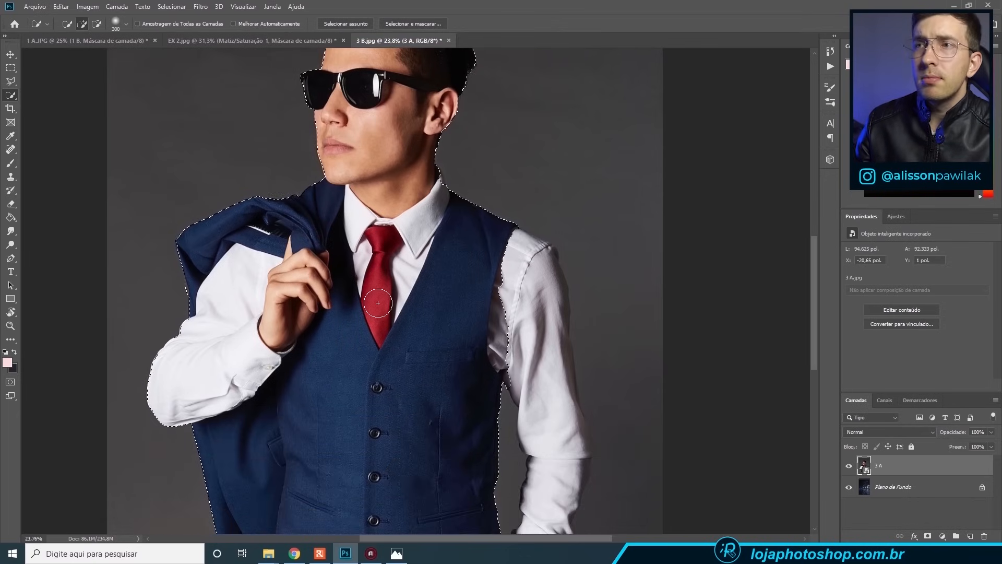
mouse_move(521, 315)
left_mouse_down()
mouse_move(524, 277)
mouse_move(510, 267)
mouse_move(522, 271)
mouse_move(533, 250)
mouse_move(527, 235)
mouse_move(509, 232)
mouse_move(568, 319)
mouse_move(540, 390)
left_mouse_up()
scroll(547, 407, "down", 7)
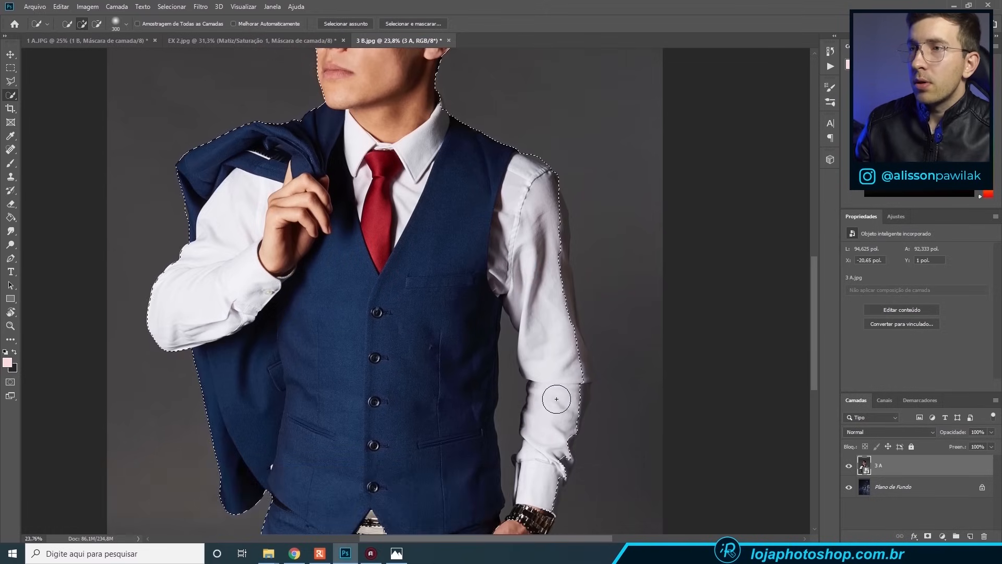
mouse_move(507, 440)
left_mouse_down()
mouse_move(493, 476)
mouse_move(501, 444)
left_mouse_up()
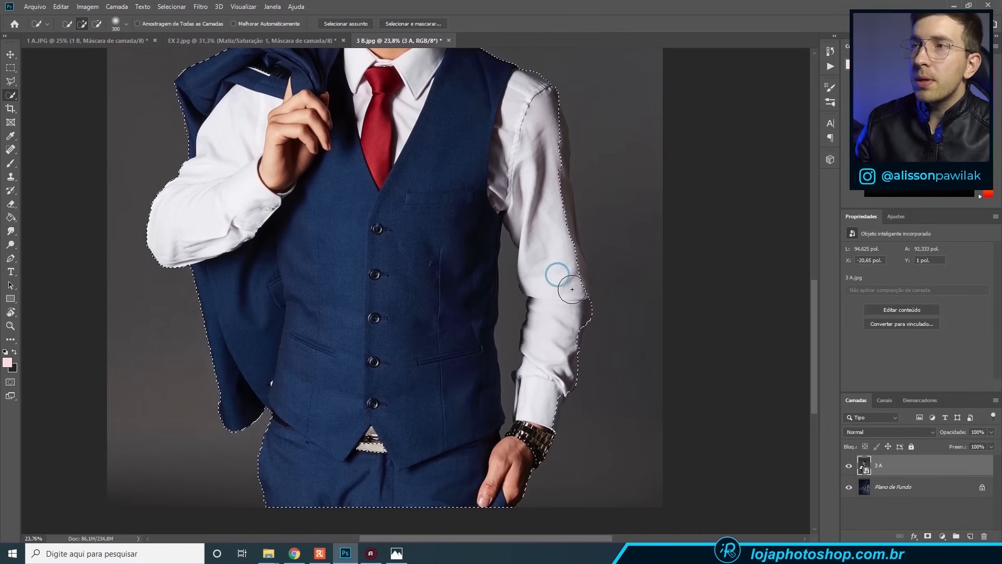
Step: Try adding the lowered sleeve's outer edge near the elbow to the selection and undo each attempt
left_click_drag(558, 259, 572, 273)
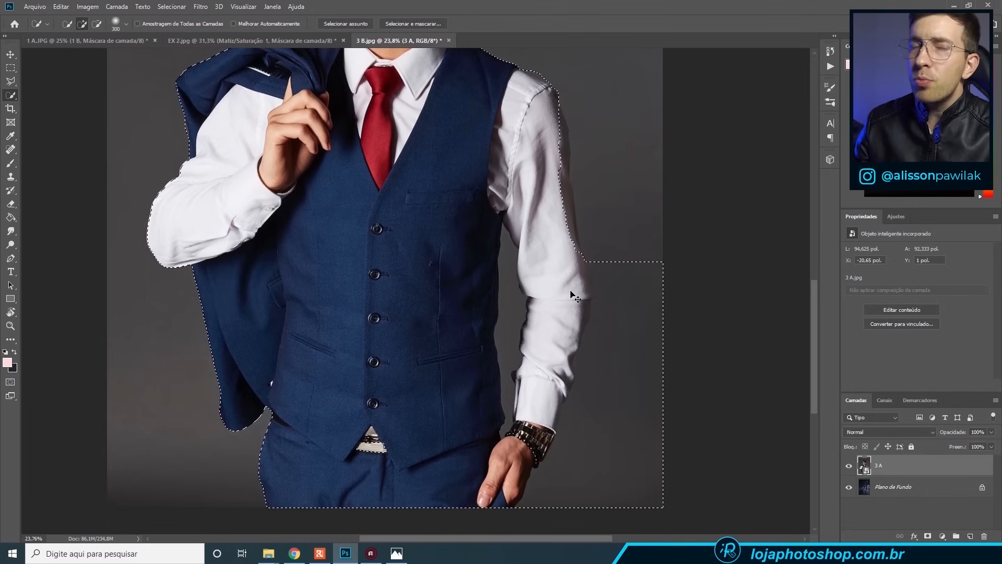
key("ctrl+z")
left_click(573, 283)
key("ctrl+z")
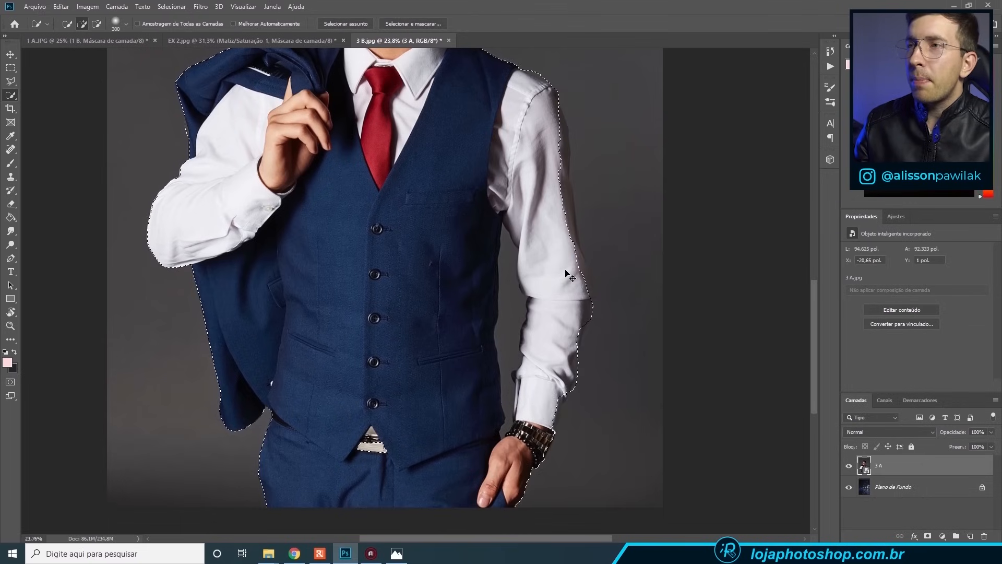
Step: Add the lowered sleeve's outer edge near the elbow to the selection with a 125 px Quick Selection brush
scroll(615, 257, "up", 5)
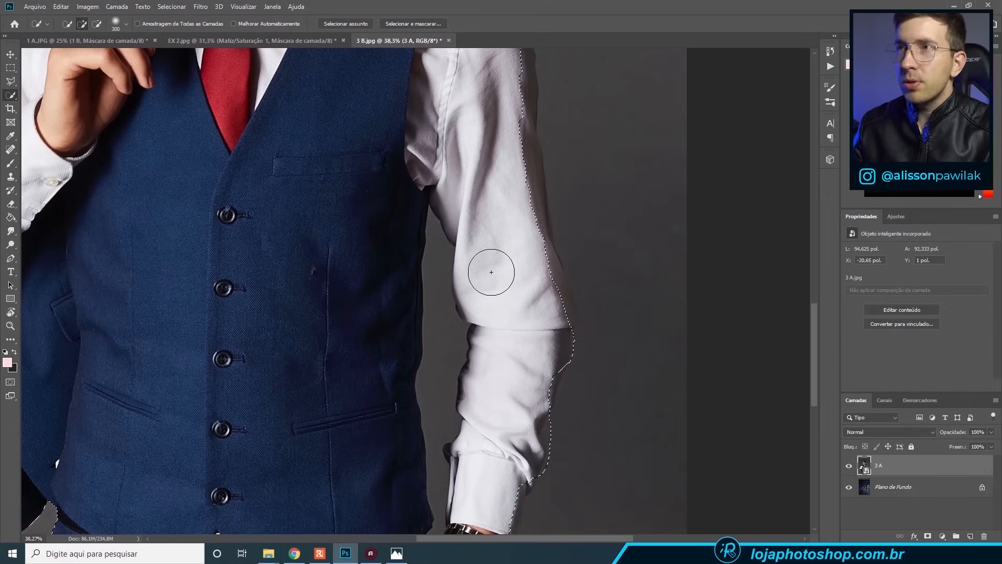
key("bracketleft")
key("bracketleft")
key("bracketleft")
key("bracketleft")
key("bracketleft")
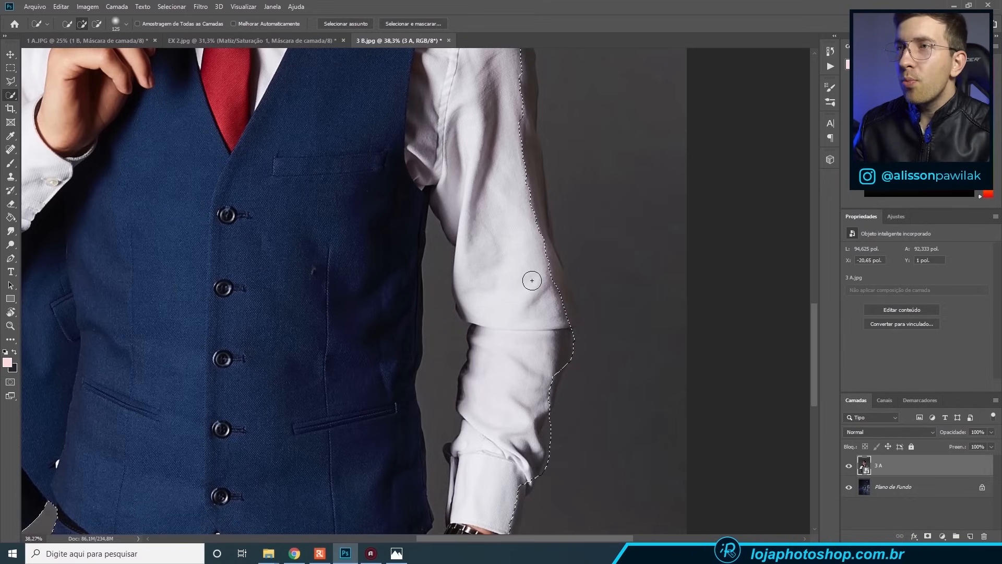
key("bracketright")
key("bracketright")
key("bracketleft")
key("bracketleft")
left_click(545, 278)
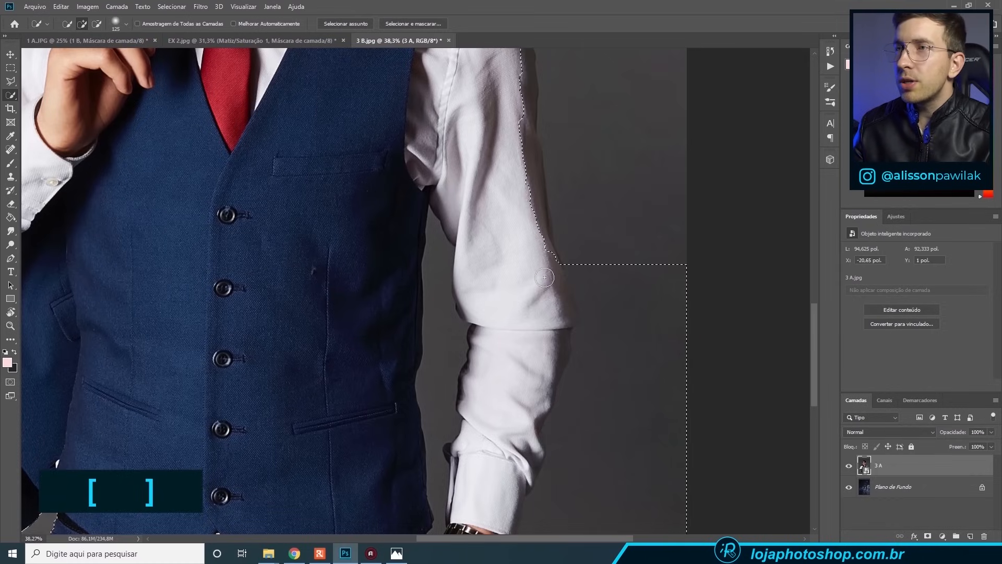
Step: Subtract the background spill beside the lowered sleeve and fit the selection to the arm's outer edge
scroll(545, 235, "up", 2)
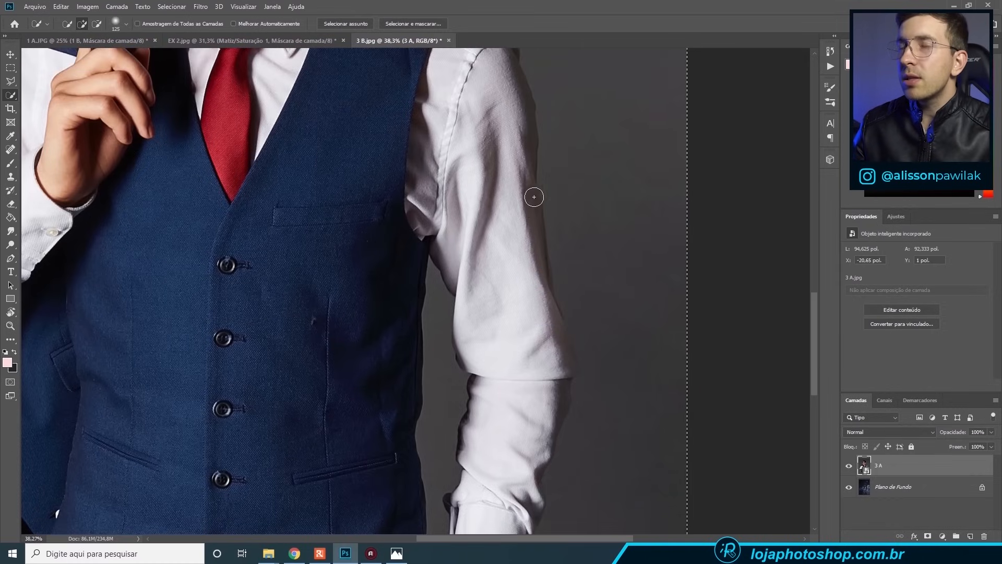
mouse_move(611, 331)
left_mouse_down()
mouse_move(638, 425)
mouse_move(635, 366)
left_mouse_up()
scroll(635, 367, "down", 2)
key("ctrl+z")
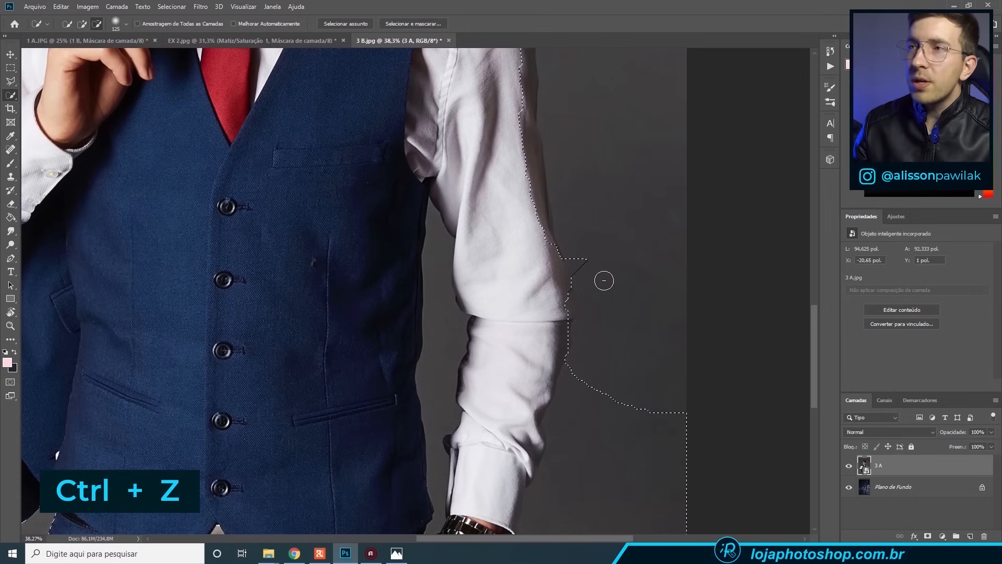
scroll(622, 324, "down", 3)
left_click_drag(626, 353, 624, 441)
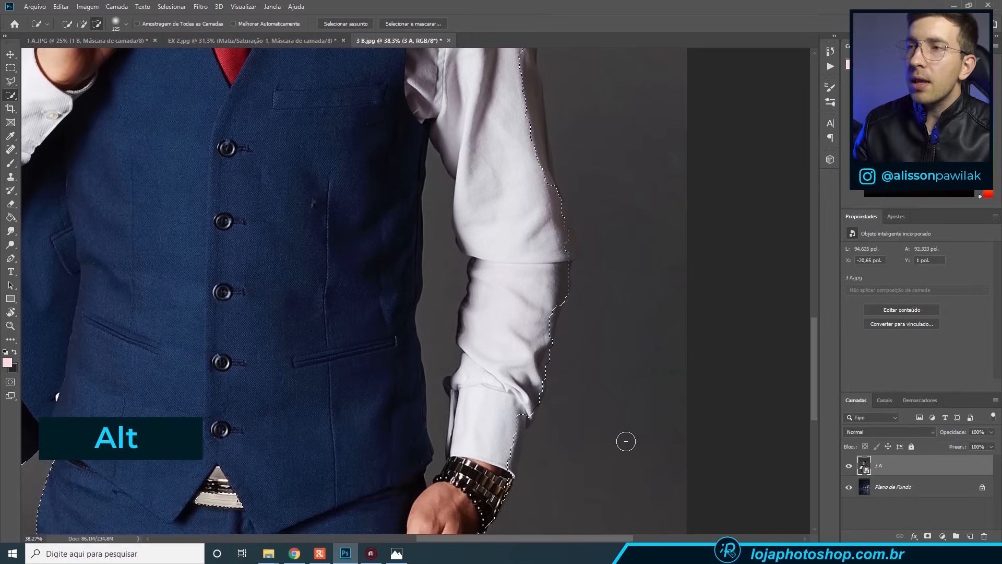
scroll(543, 412, "down", 1)
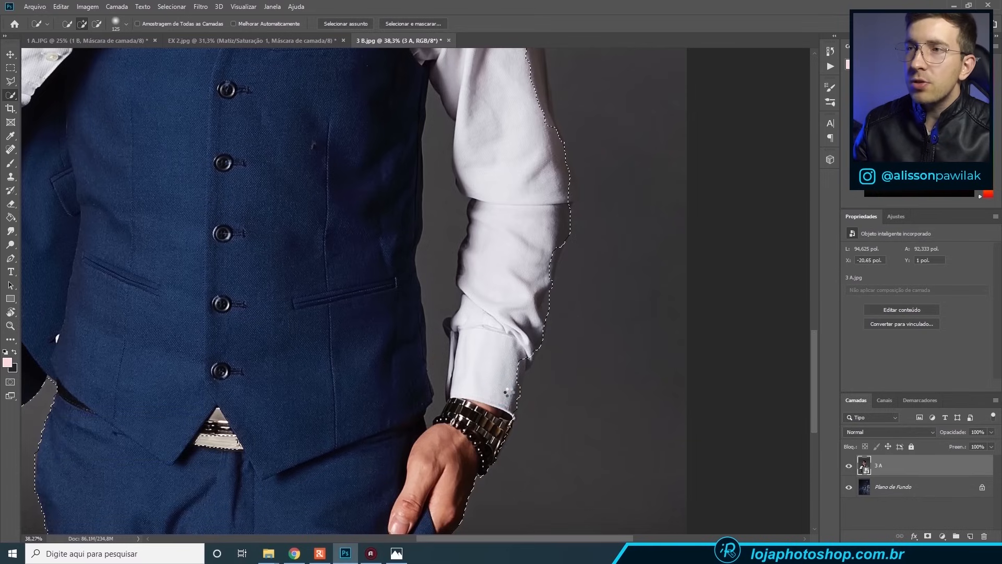
scroll(496, 297, "up", 3)
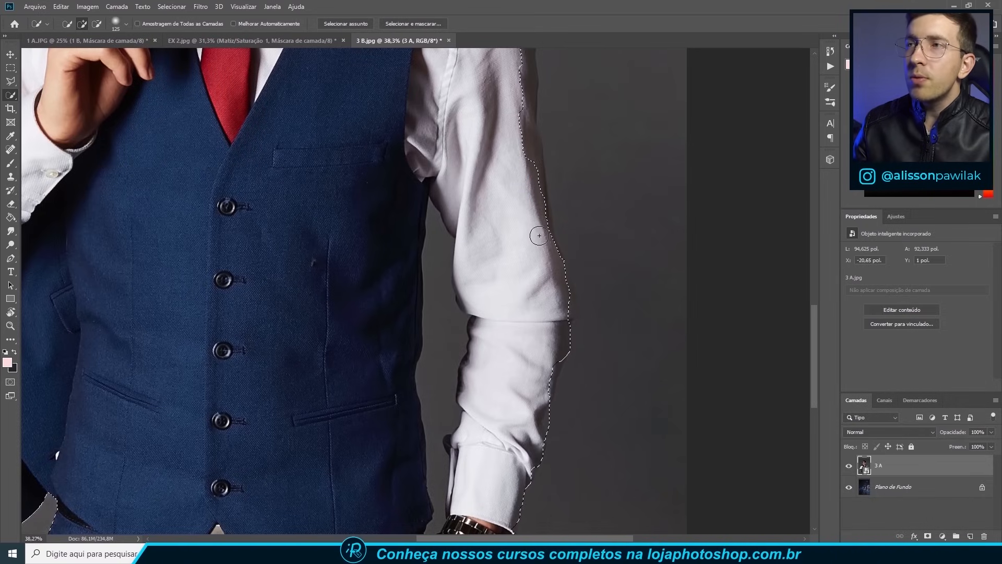
scroll(519, 231, "up", 3)
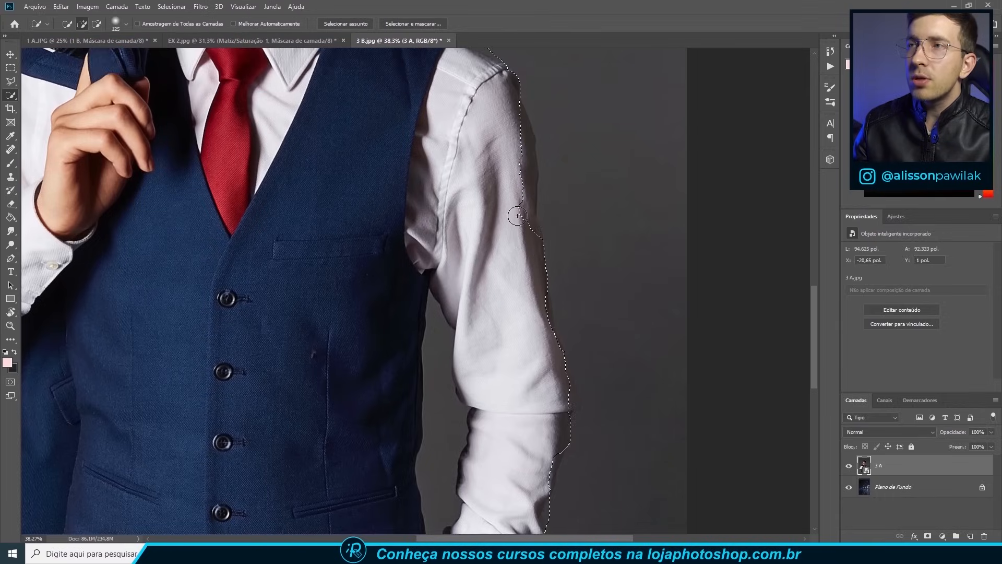
Step: Subtract the background gap between the vest and the lowered arm, from the armpit to just above the cuff
scroll(506, 230, "down", 3, "alt")
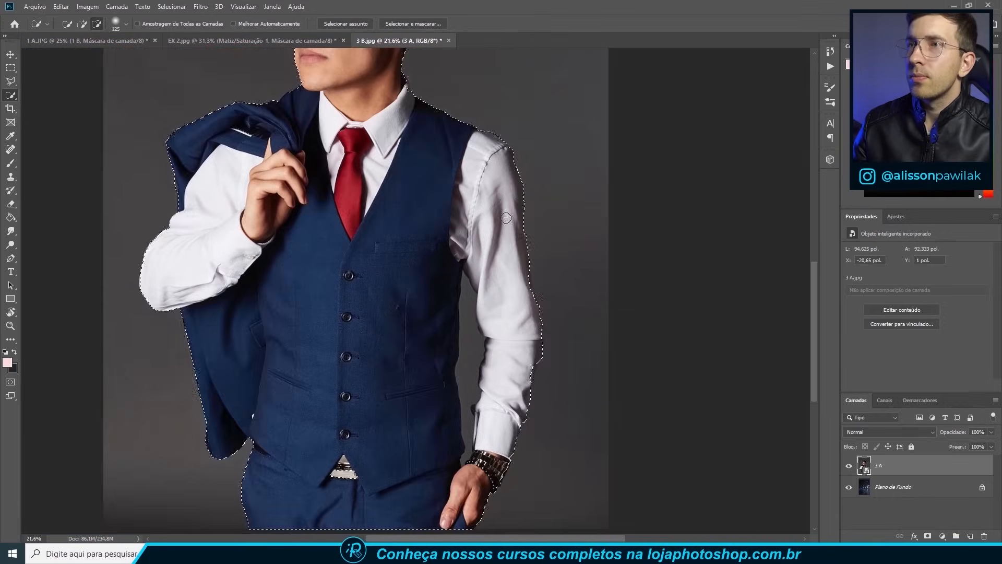
scroll(507, 218, "down", 2, "alt")
scroll(506, 217, "up", 3, "alt")
scroll(531, 402, "down", 4)
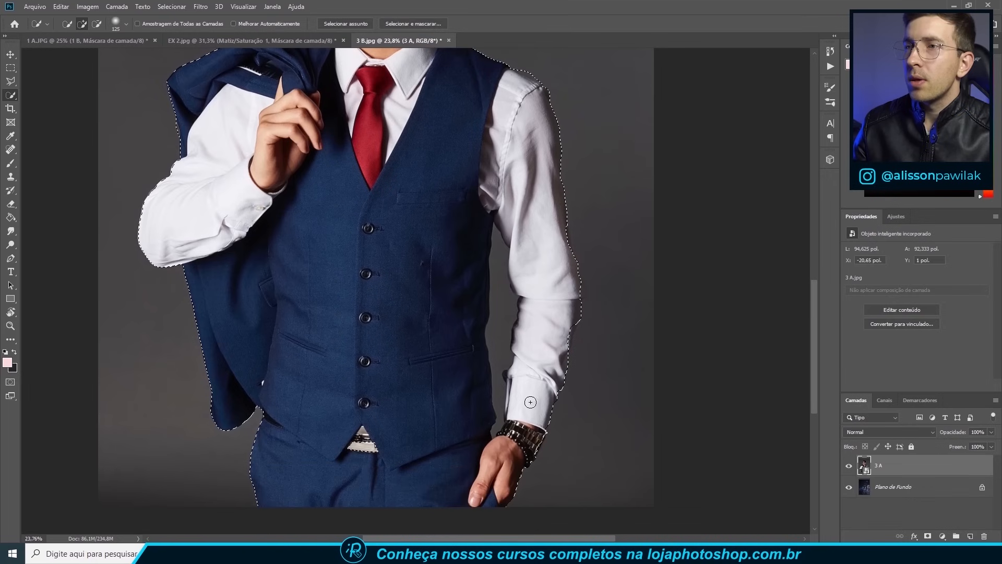
scroll(530, 402, "up", 3, "alt")
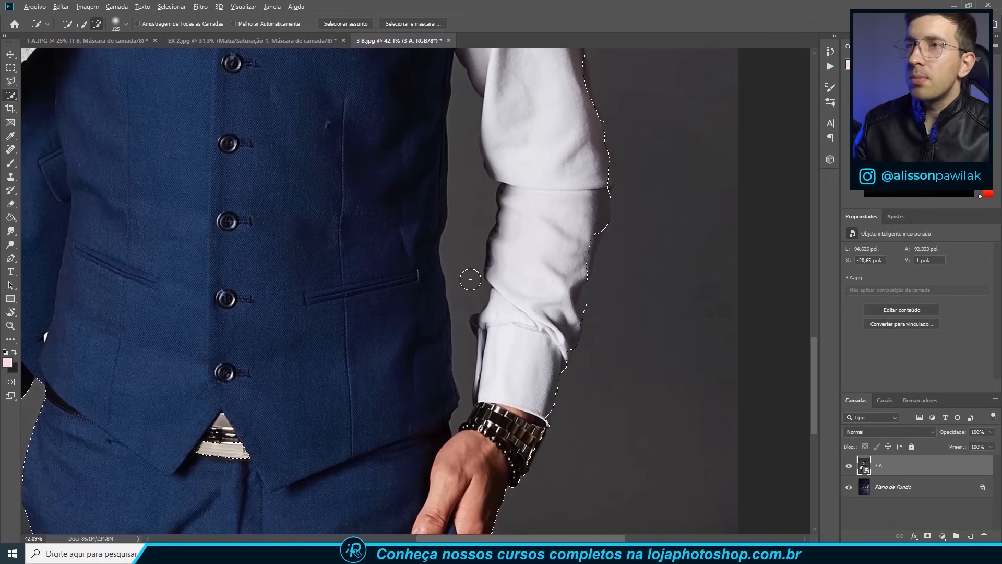
left_click_drag(465, 273, 464, 246)
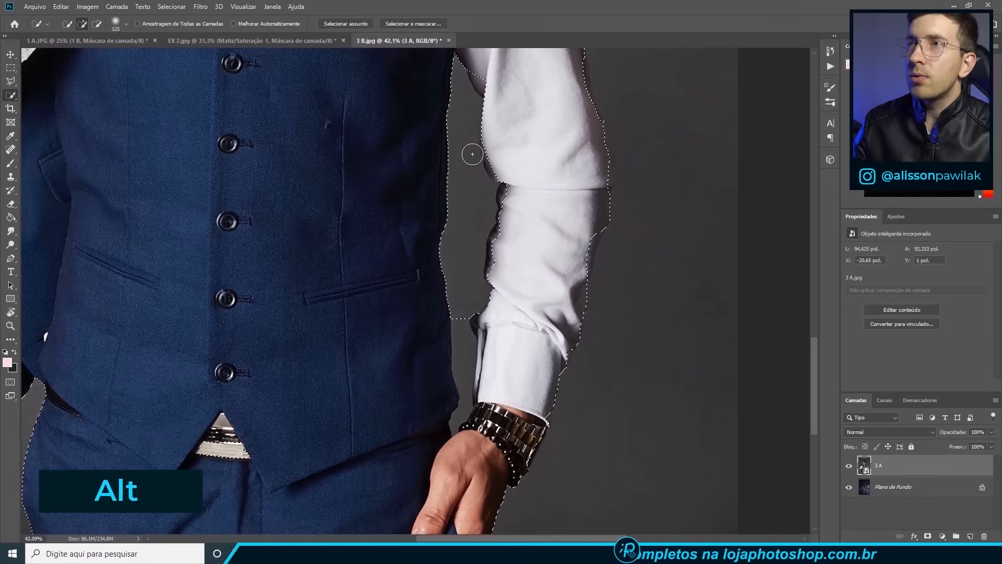
scroll(470, 149, "up", 2)
left_click_drag(488, 267, 488, 297)
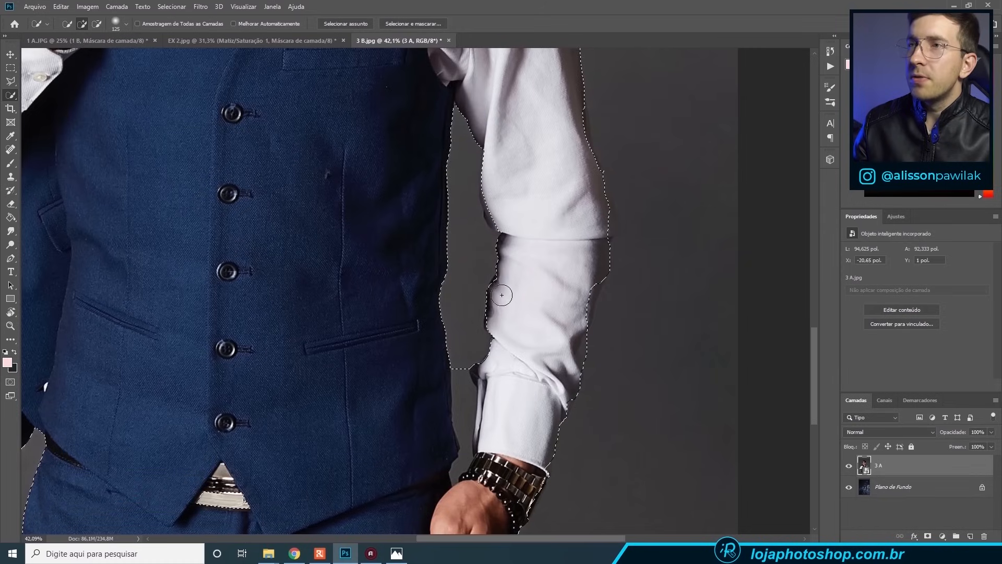
Step: Subtract the rest of the gap between the vest and the cuff, down to the watch, with an 80 px brush
scroll(470, 345, "down", 2)
key("bracketleft")
key("bracketleft")
key("bracketleft")
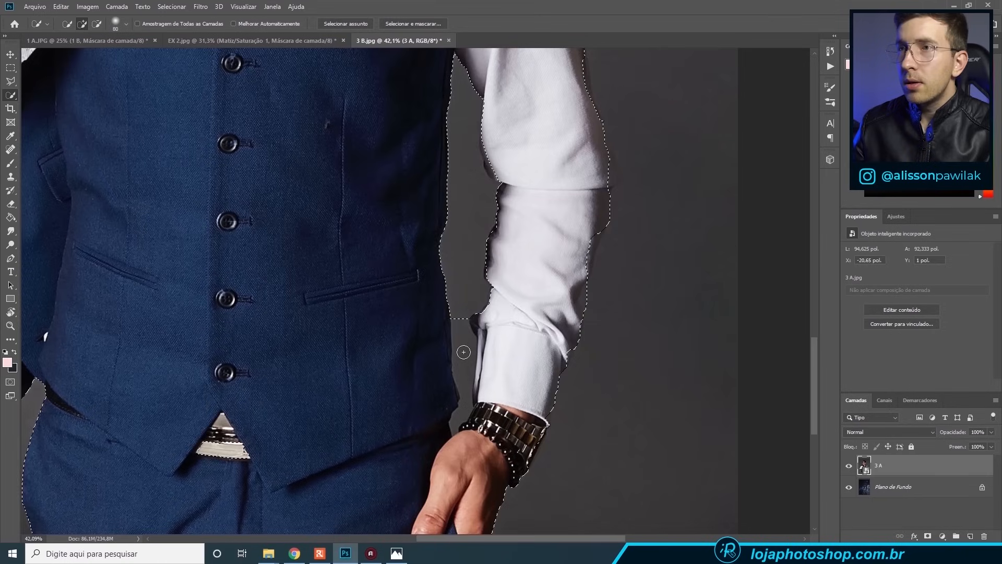
key("alt")
left_click_drag(463, 357, 460, 415)
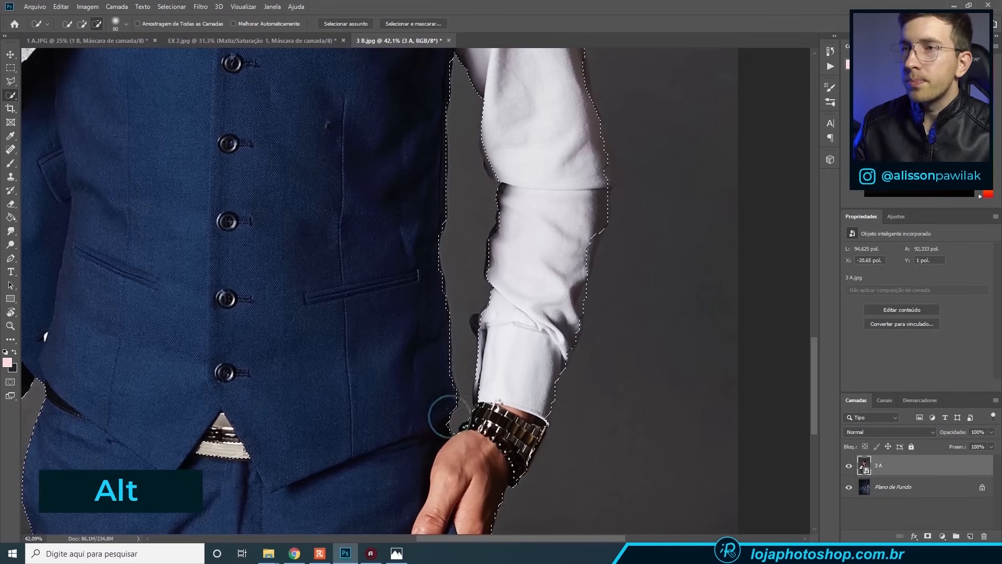
Step: Refine the selection around the shirt cuff and subtract the excess along the sleeve's outer edge below the elbow
left_click_drag(534, 405, 494, 331)
key("alt")
left_click_drag(595, 246, 589, 301)
scroll(582, 295, "down", 3)
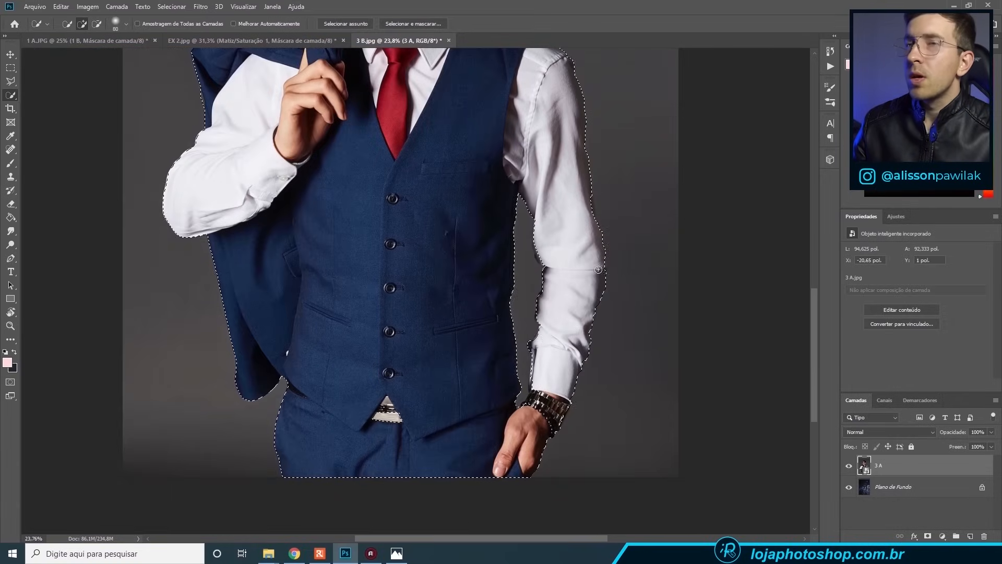
Step: Add a layer mask to layer 3 A from the selection of the man
scroll(433, 408, "down", 2)
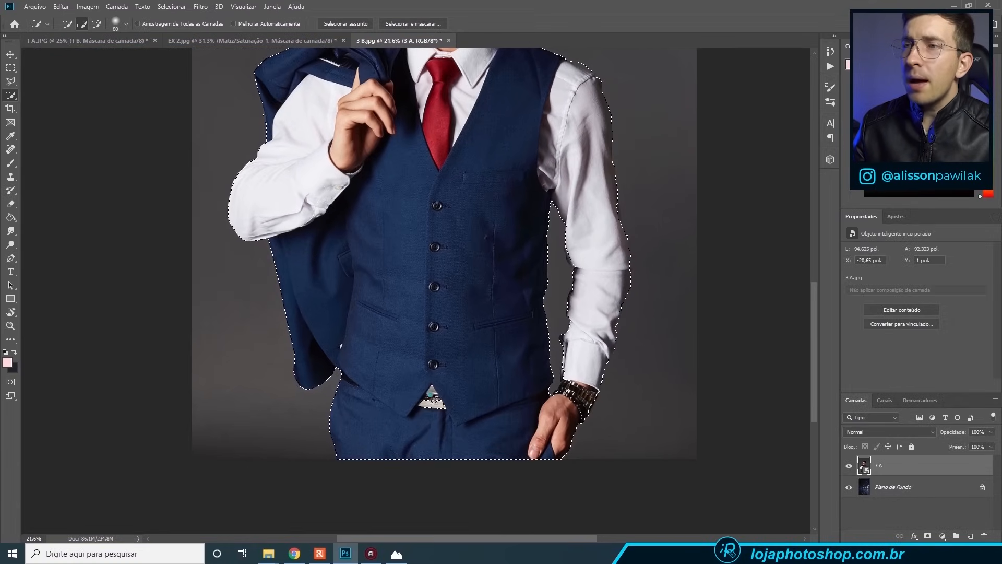
scroll(459, 360, "down", 3)
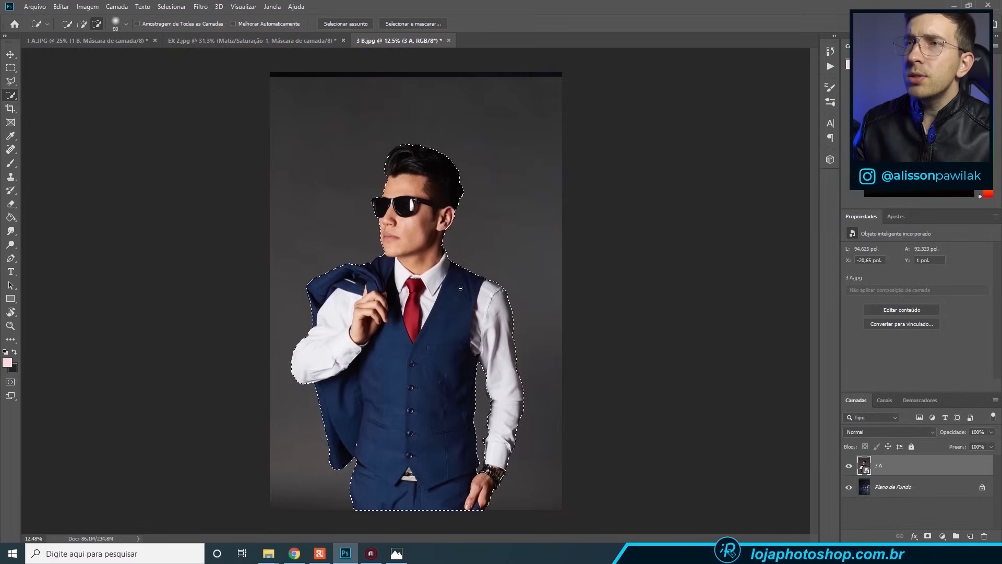
scroll(489, 306, "down", 1)
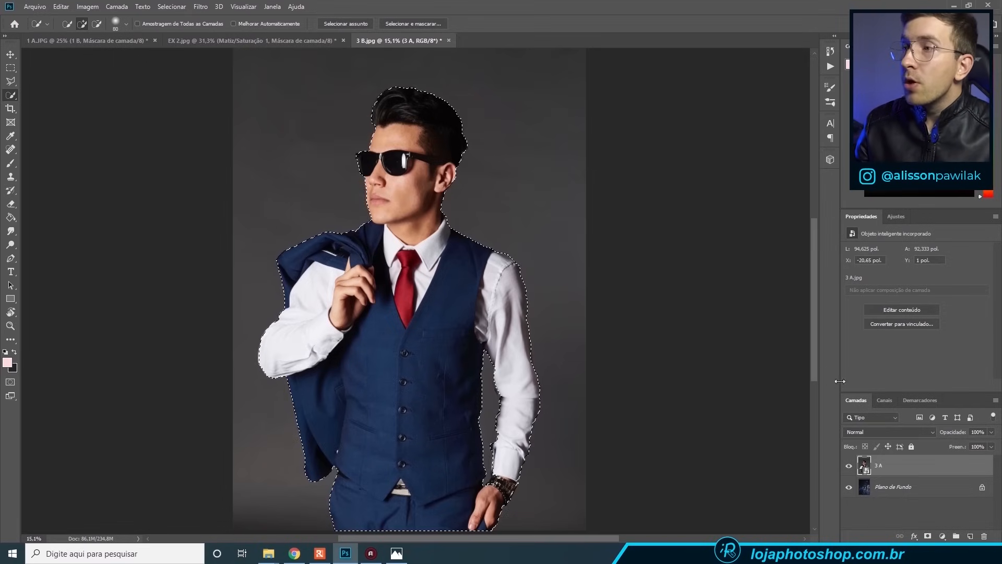
left_click(927, 537)
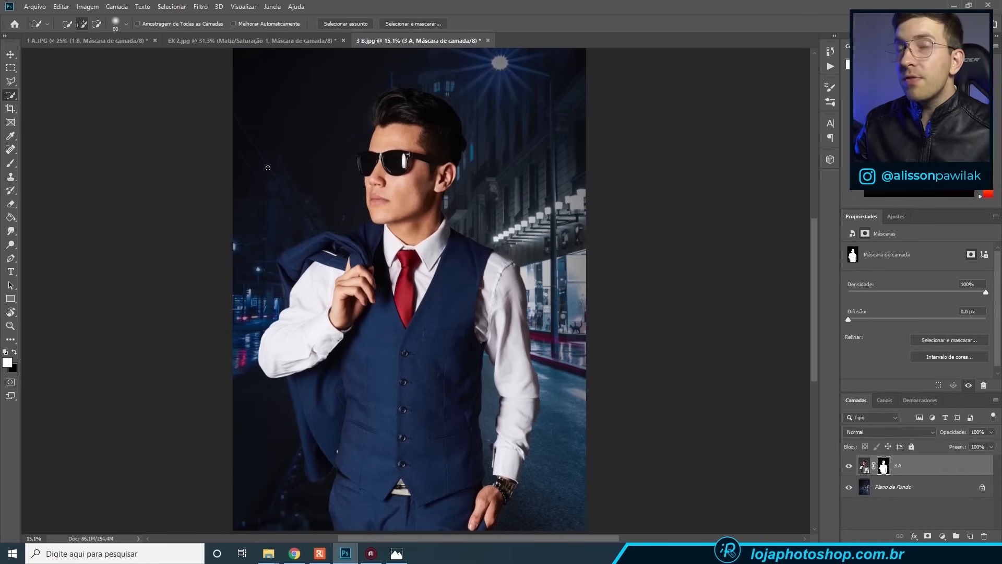
Step: Compare the 1 A.JPG composite with layer 1 B hidden and shown
left_click(95, 42)
left_click(847, 465)
left_click(848, 465)
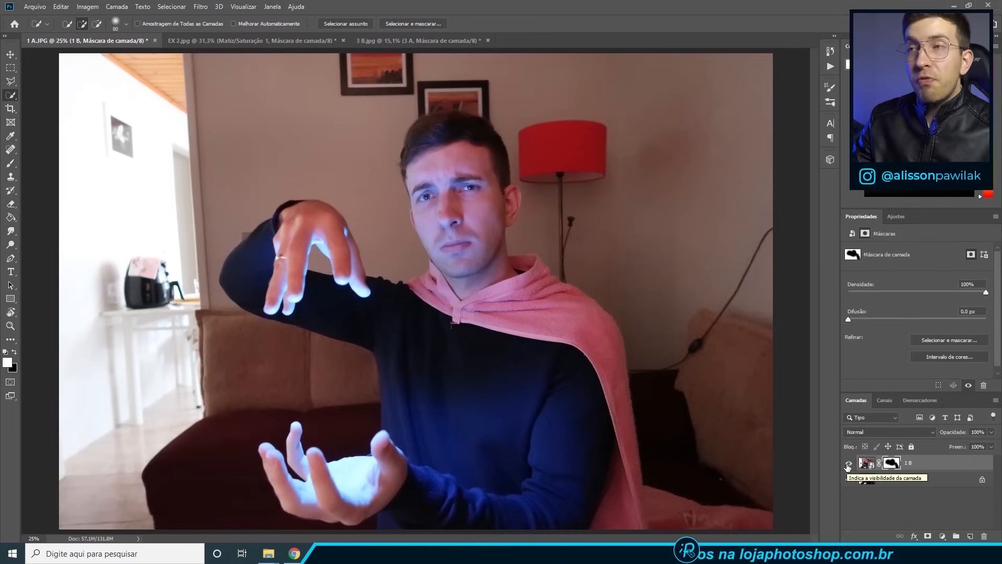
left_click(848, 465)
left_click(847, 464)
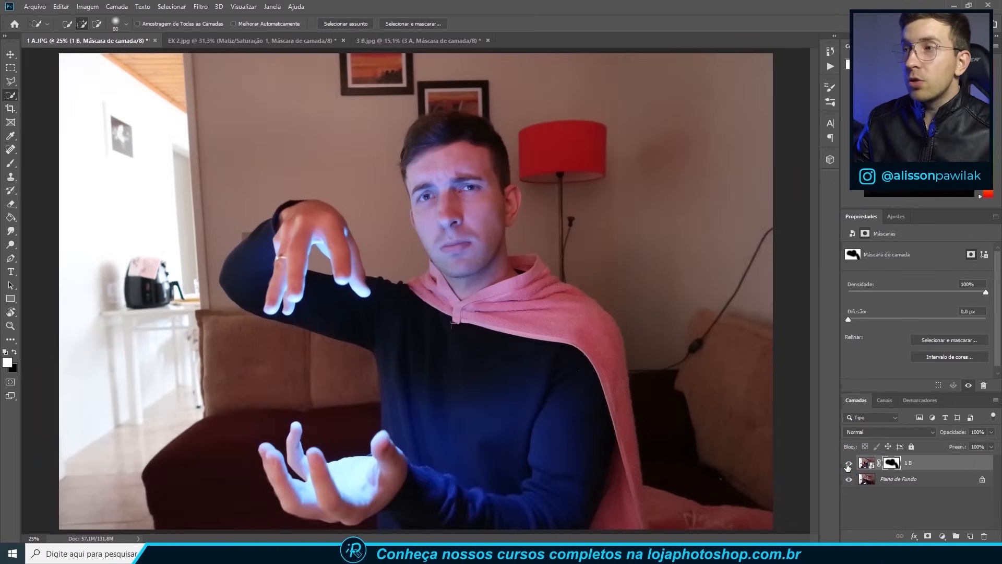
Step: Disable the layer mask of layer 1 B and enable it again
right_click(892, 464)
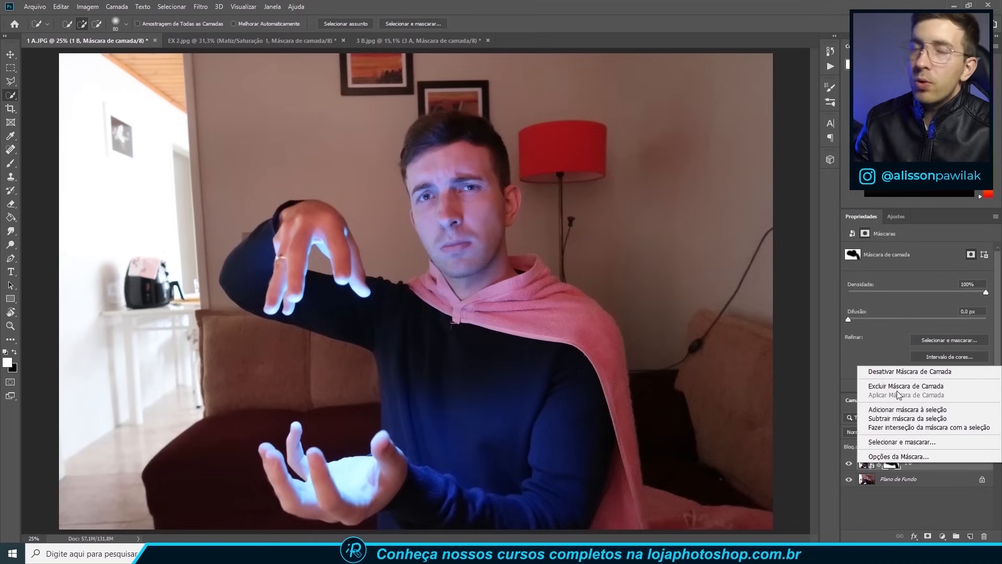
left_click(902, 372)
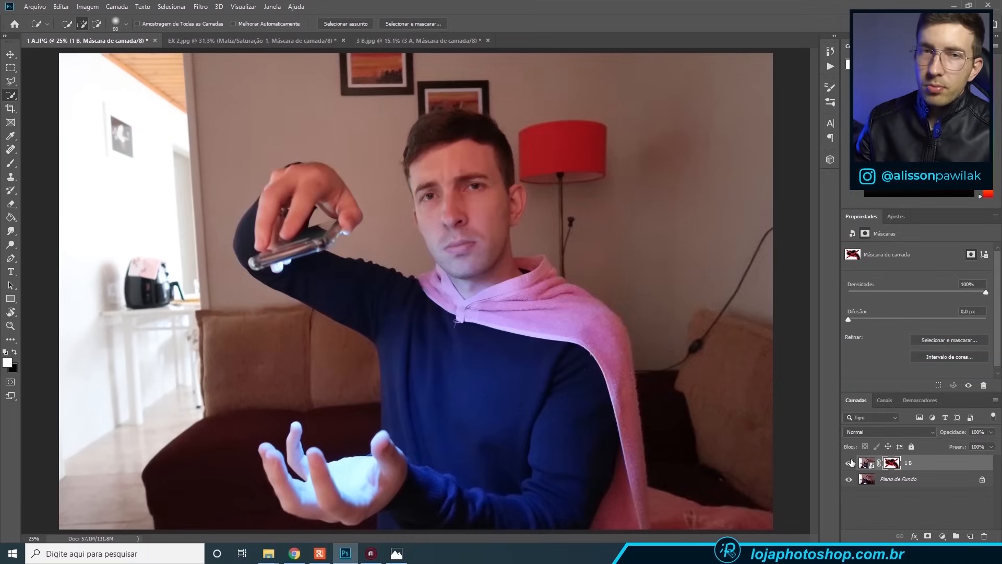
right_click(891, 462)
left_click(892, 368)
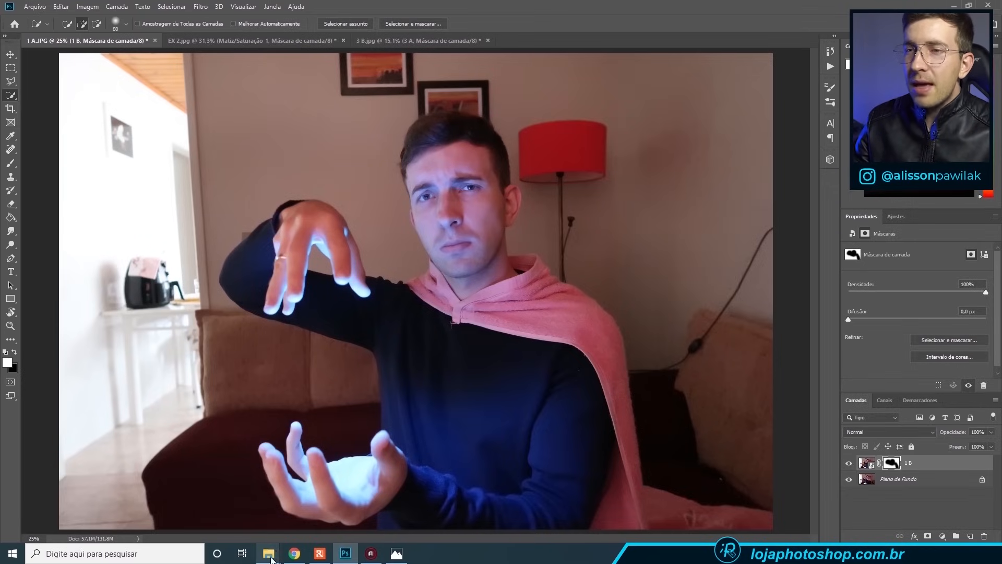
Step: View the finished composite 1 C.png in the Photos app and return to Photoshop
mouse_move(268, 553)
left_click(291, 519)
left_click(273, 87)
double_click(274, 87)
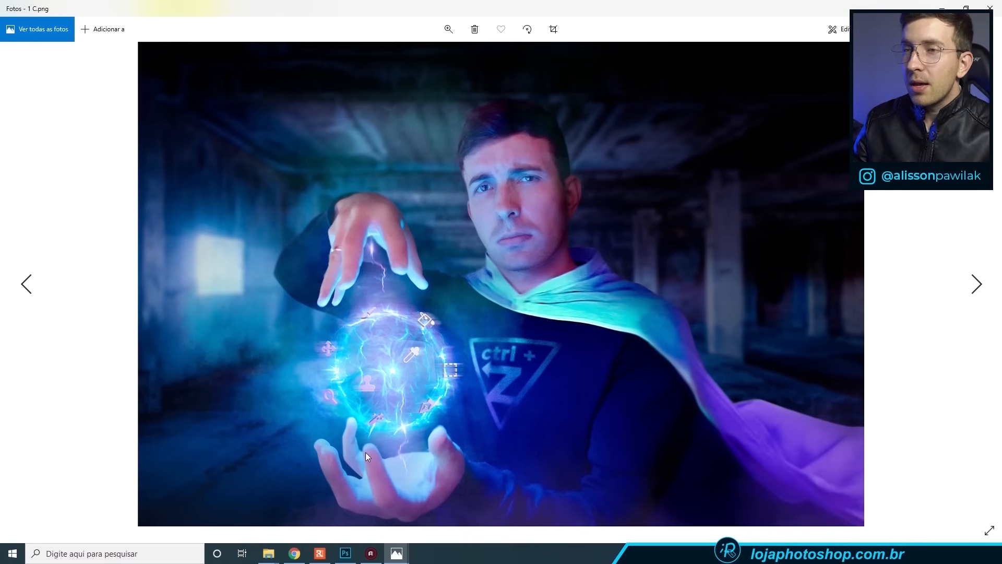
left_click(345, 553)
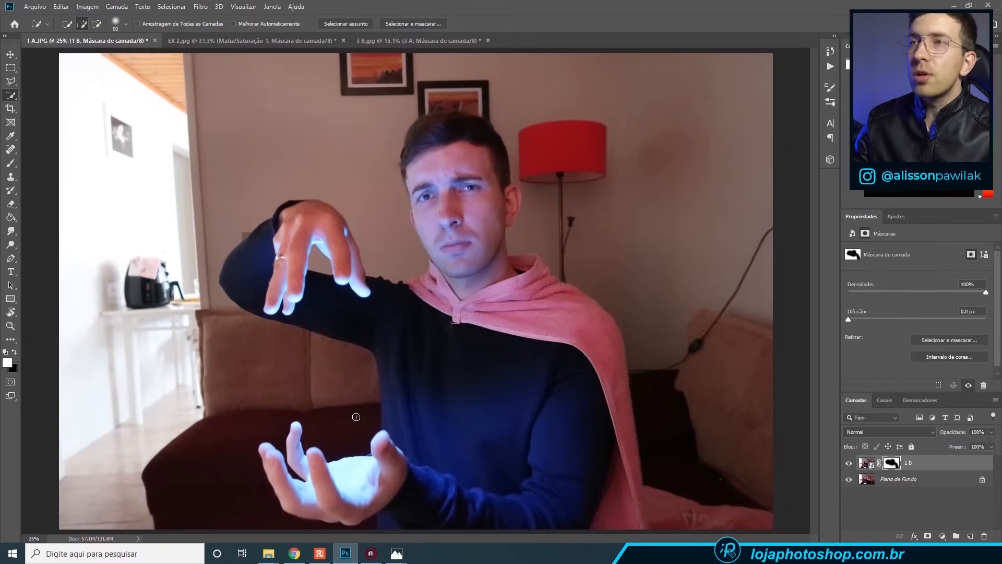
Step: In EX 2.jpg, compare the van with the Matiz/Saturação 1 layer hidden and shown, and readjust the layer's hue
left_click(224, 40)
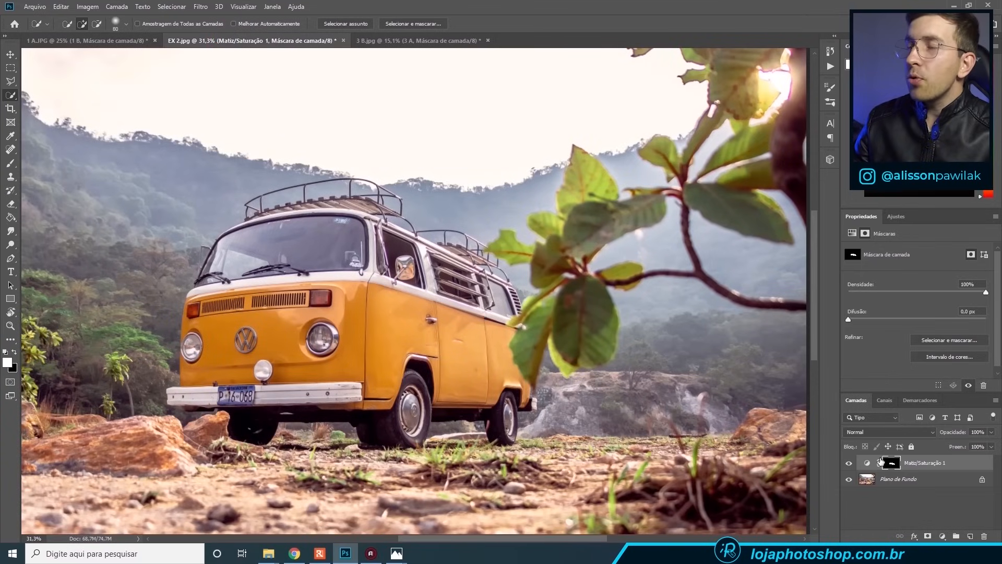
left_click(849, 463)
left_click(849, 463)
left_click(867, 463)
mouse_move(920, 290)
left_mouse_down()
mouse_move(876, 289)
mouse_move(952, 295)
mouse_move(882, 297)
mouse_move(951, 292)
mouse_move(883, 296)
mouse_move(917, 290)
left_mouse_up()
Step: Compare the 3 B.jpg composite with layer 3 A hidden and shown
left_click(393, 42)
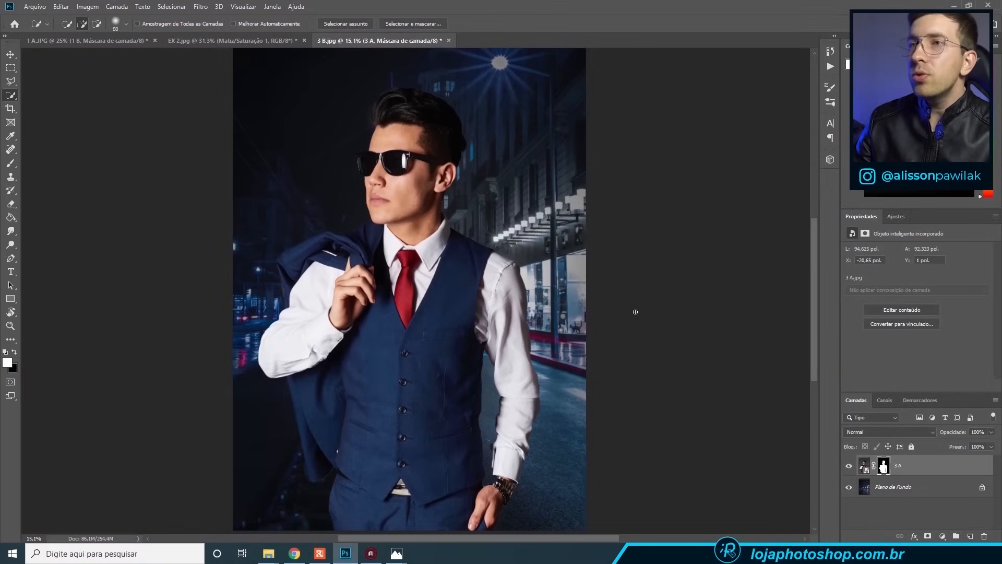
left_click(848, 466)
left_click(848, 466)
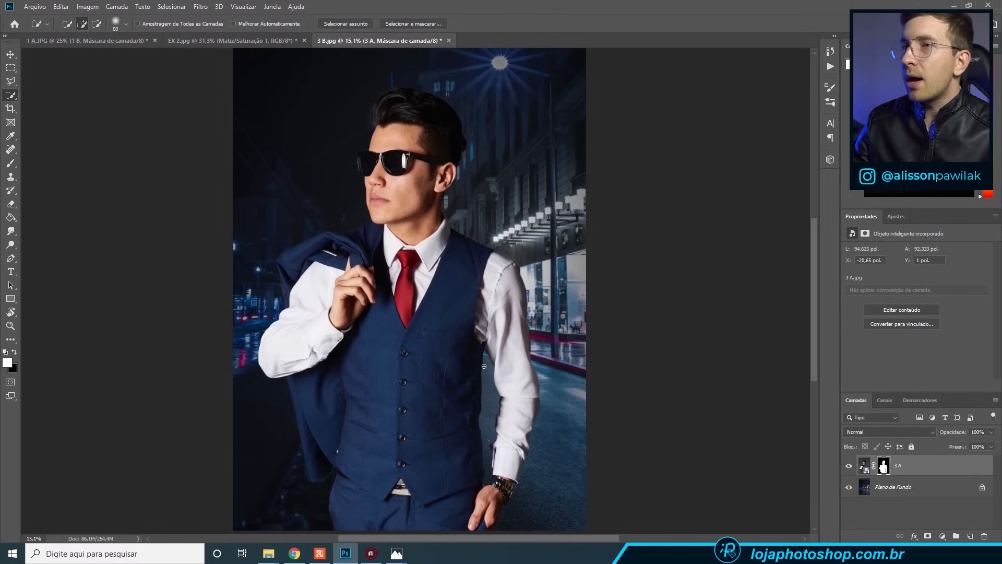
Step: Scale layer 3 A together with its mask down to about 85.65 × 83.58 in and reposition the man over the street
scroll(491, 410, "down", 2)
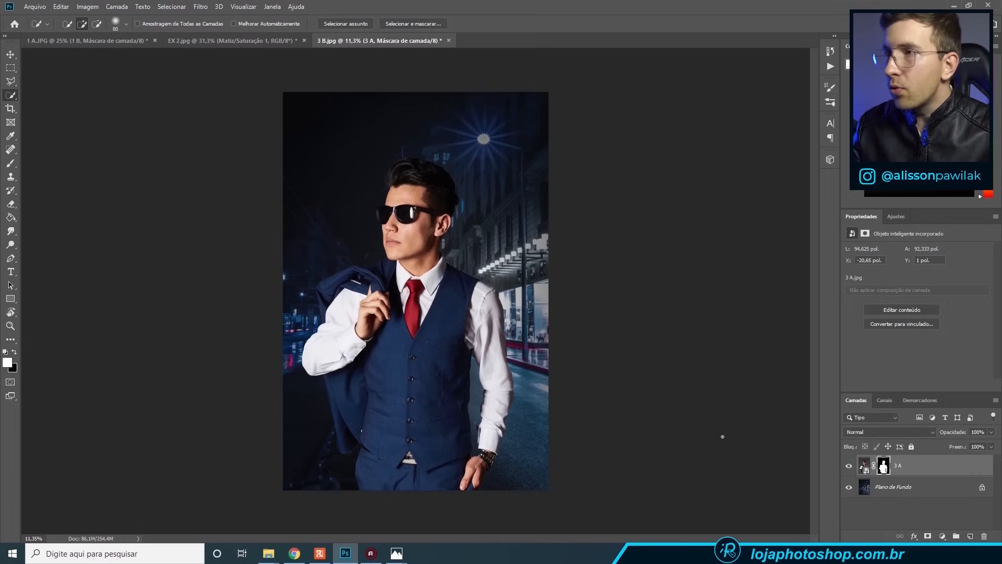
left_click(864, 465)
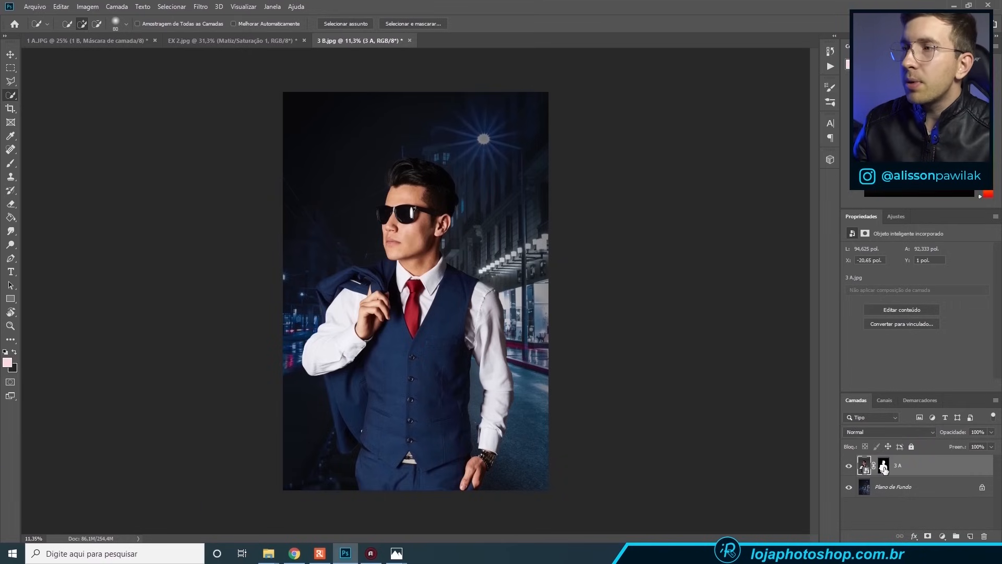
key("ctrl+t")
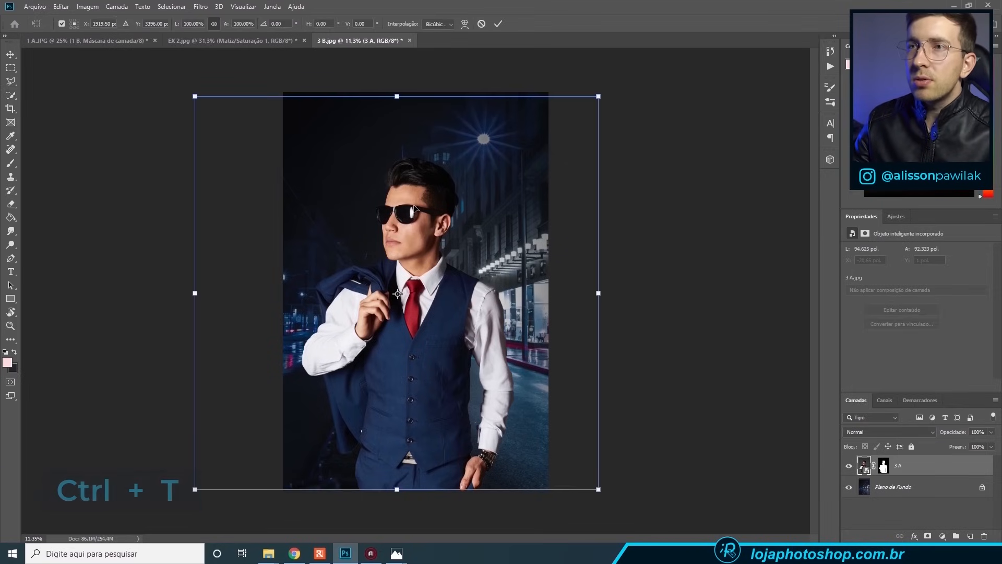
left_click_drag(598, 96, 577, 109)
left_click_drag(516, 201, 515, 234)
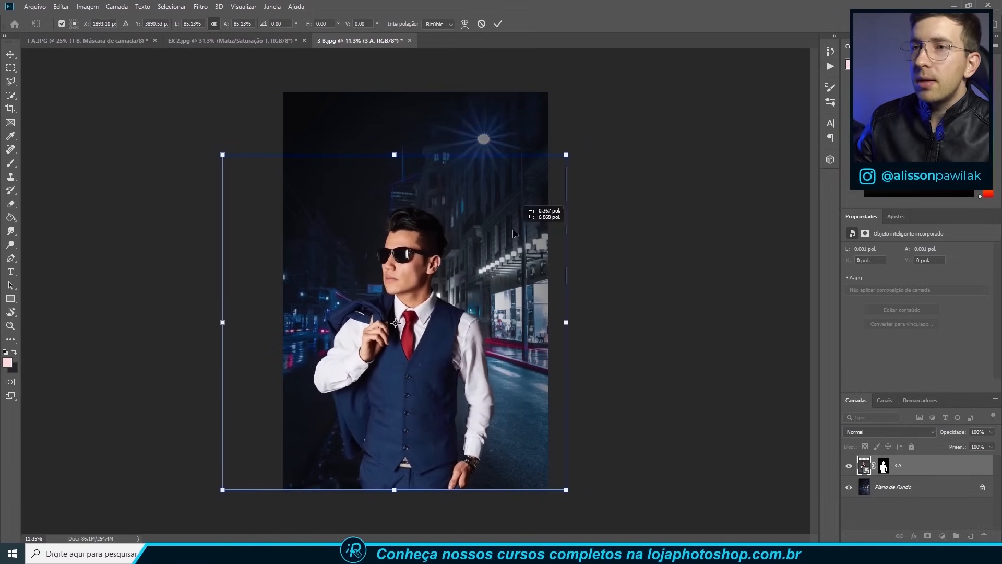
left_click_drag(566, 155, 586, 135)
left_click_drag(550, 193, 552, 171)
left_click_drag(586, 117, 578, 124)
left_click_drag(547, 172, 489, 189)
left_click(498, 23)
key("w")
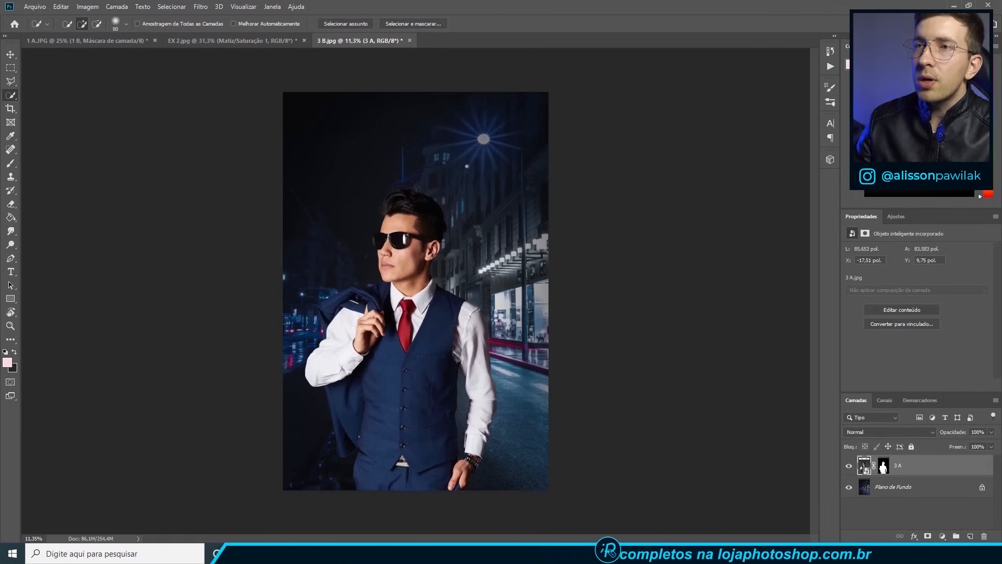
scroll(465, 349, "up", 2)
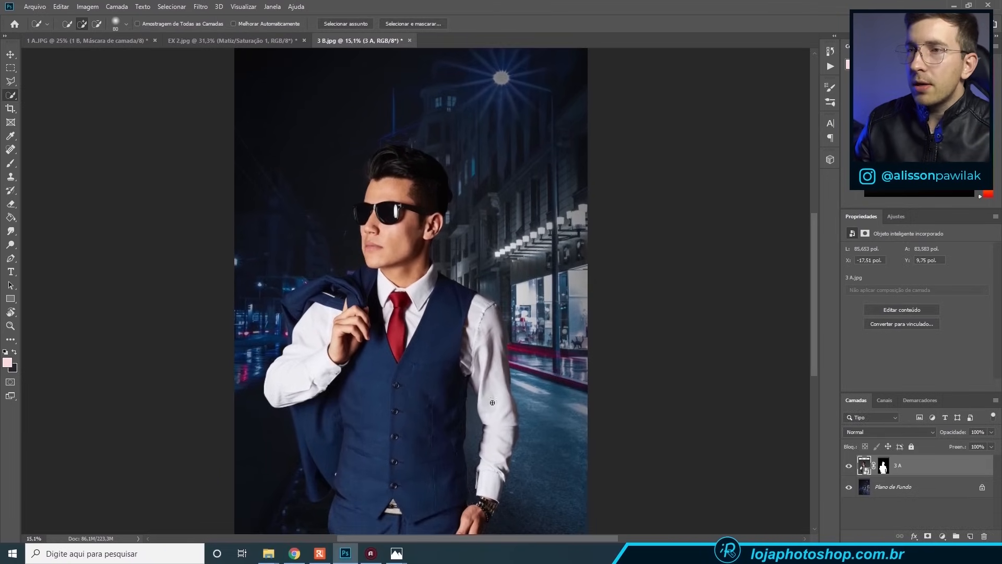
scroll(486, 398, "down", 1)
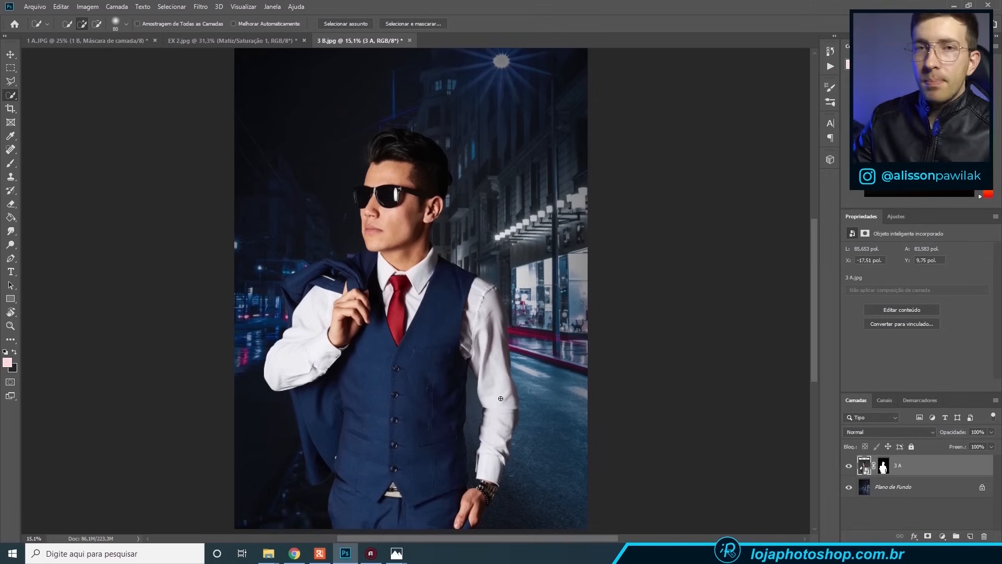